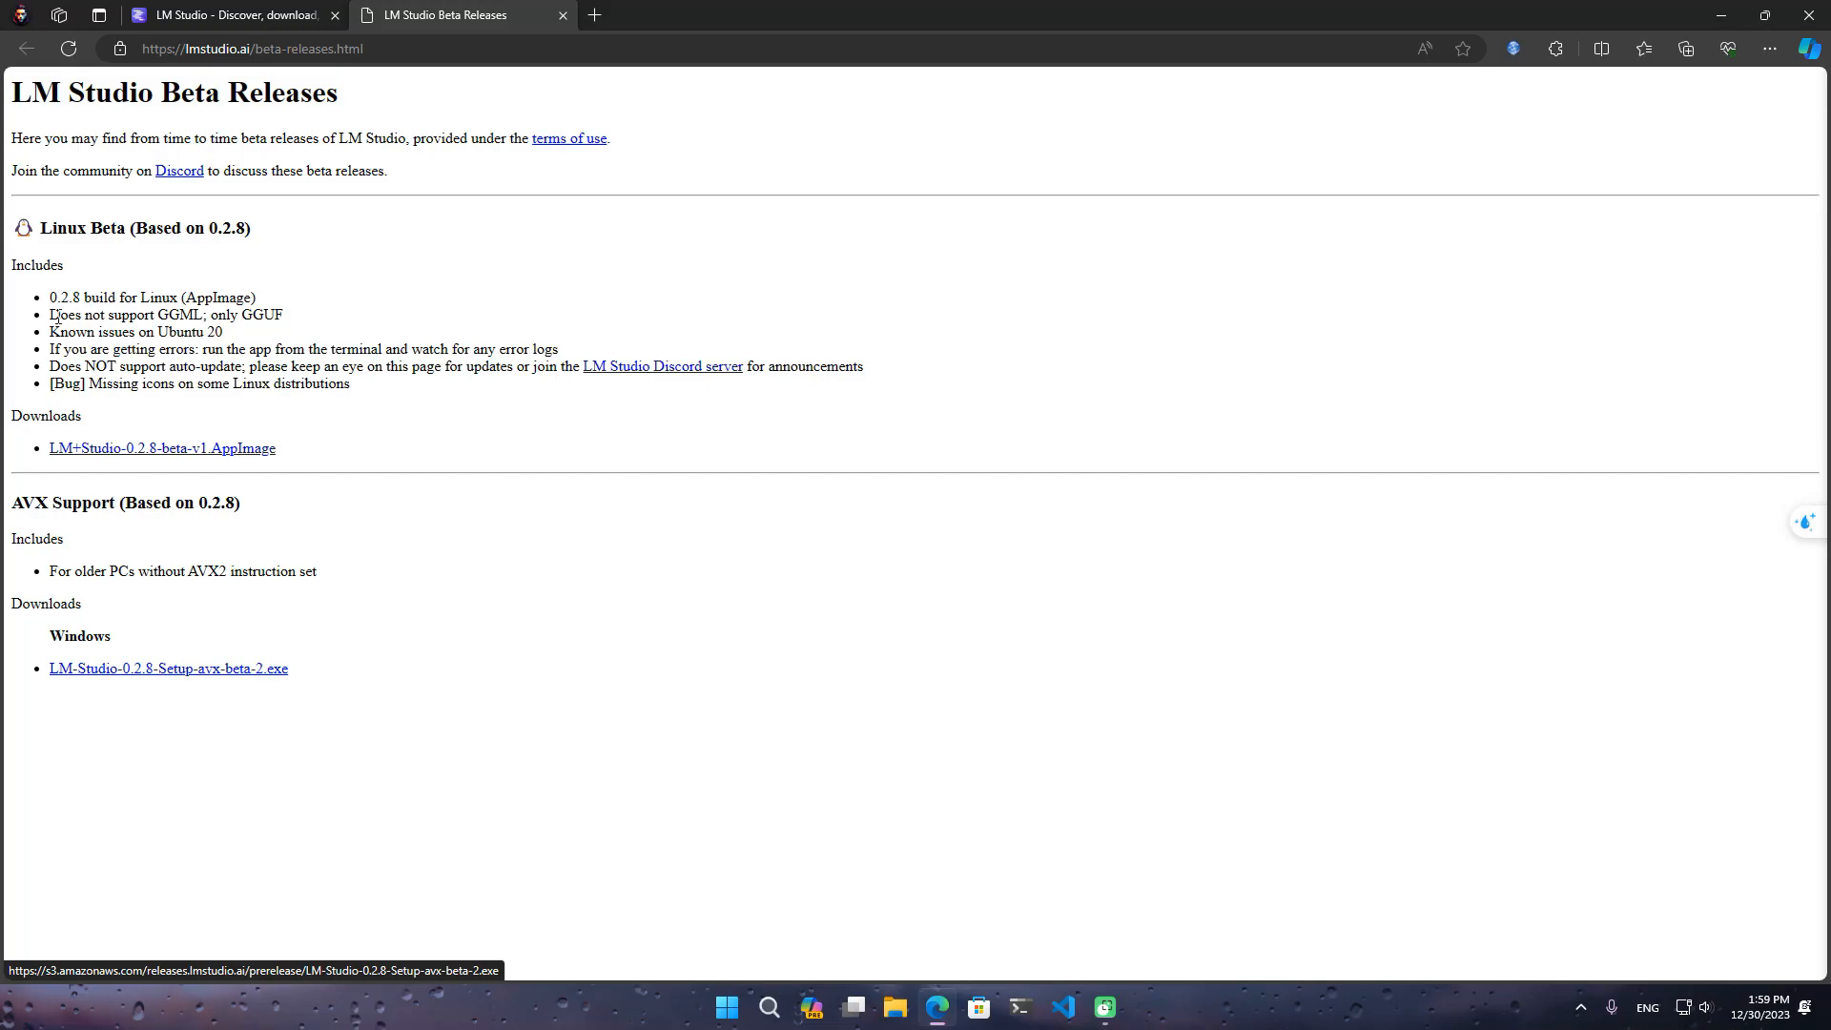
Download the Windows version of LM Studio from its home page and run the LM+Studio-0.2.10+Setup installer.
drag(16, 265, 363, 388)
click(388, 424)
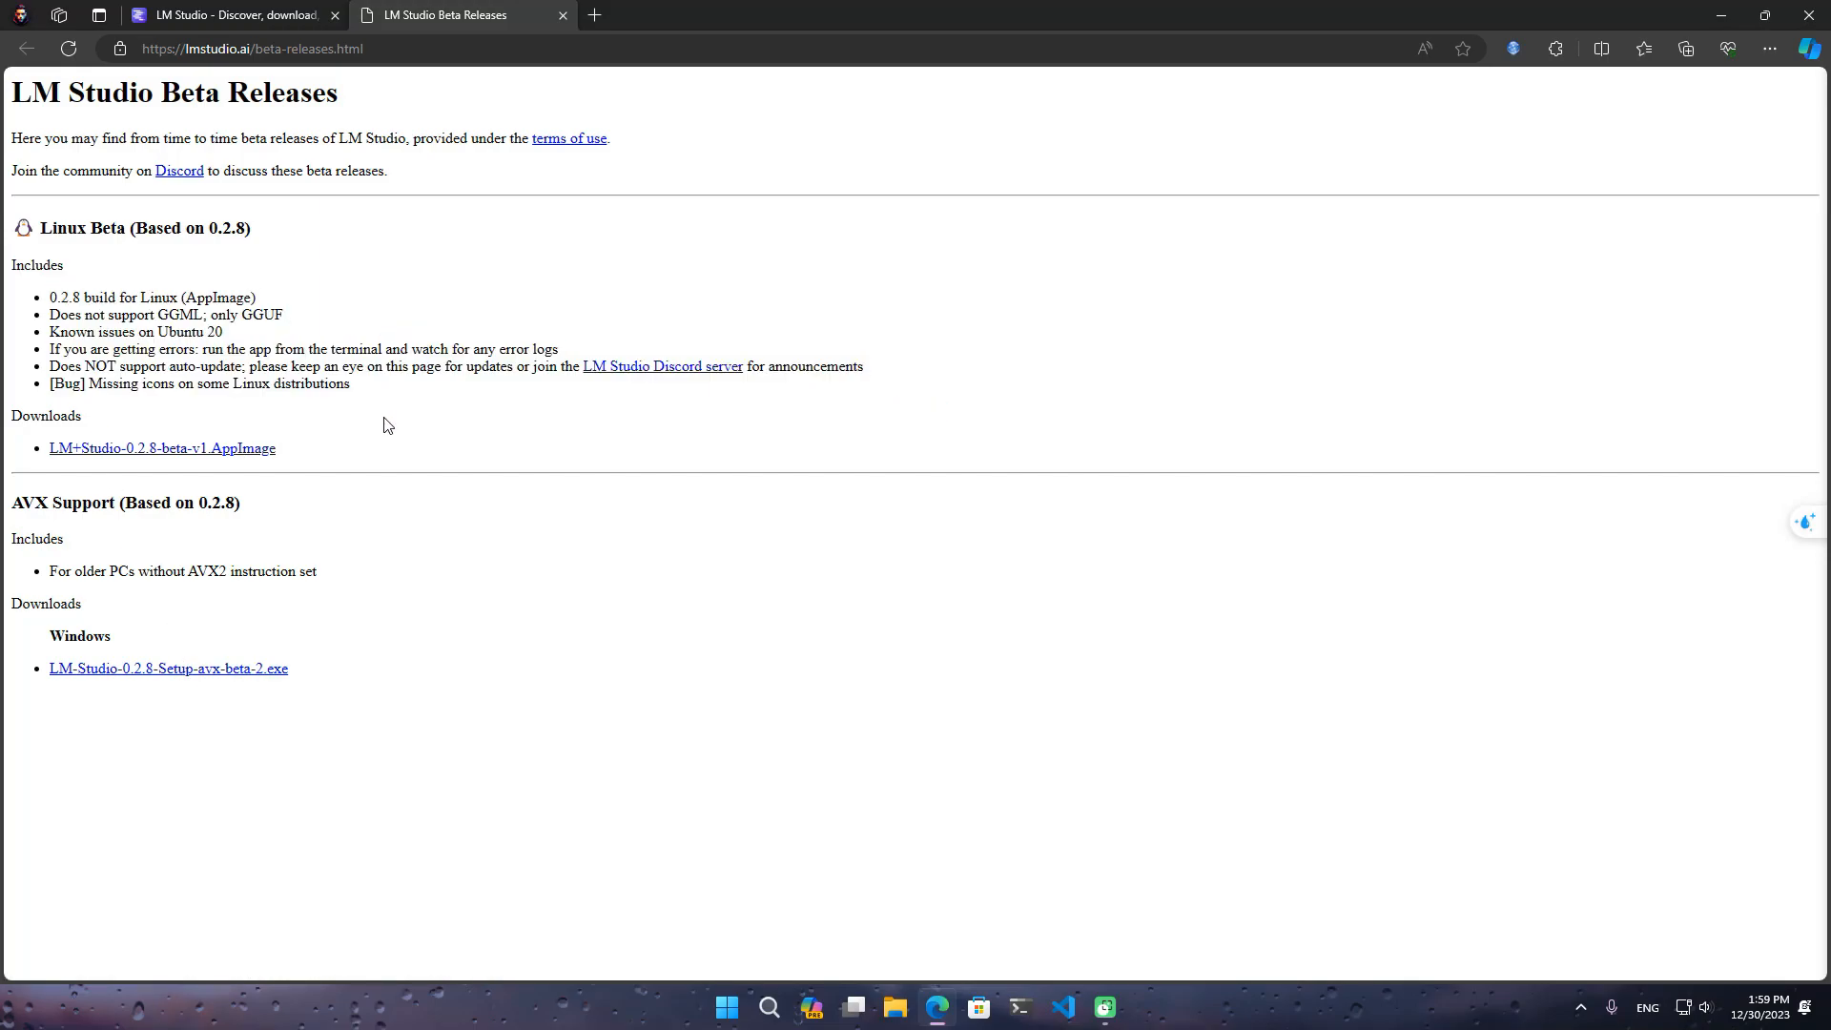
click(230, 11)
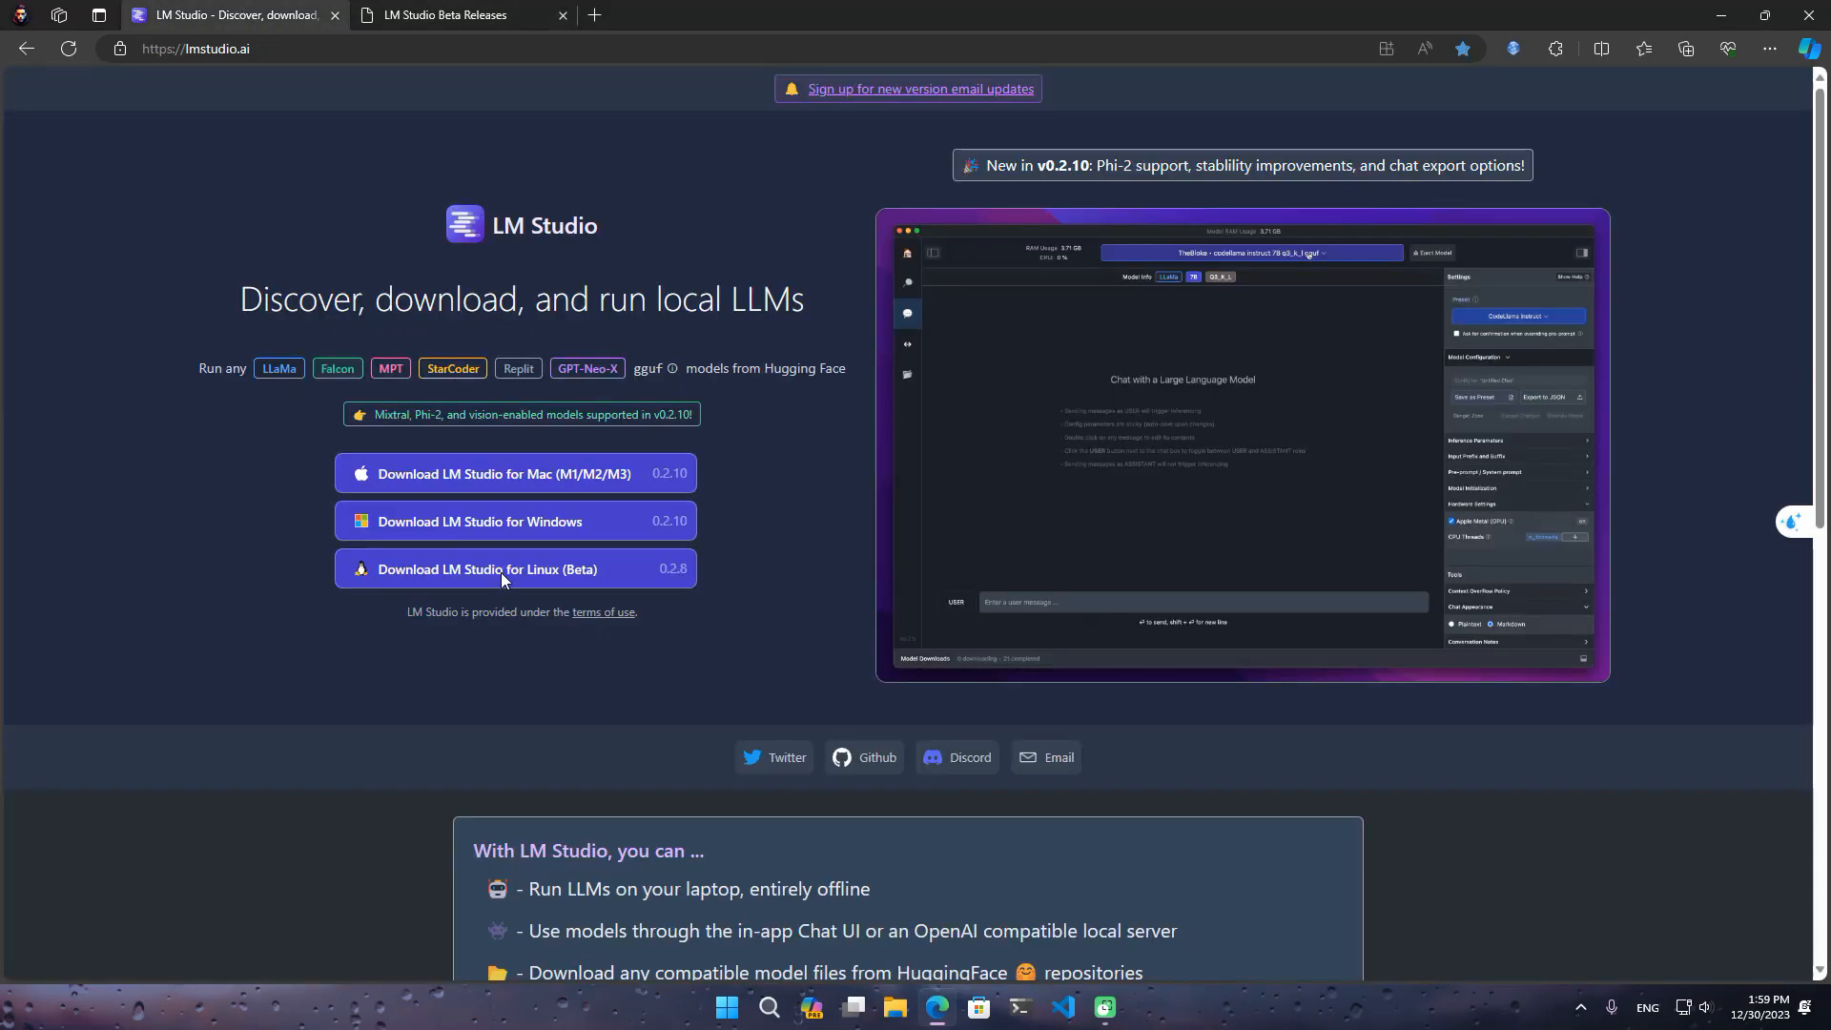
click(627, 532)
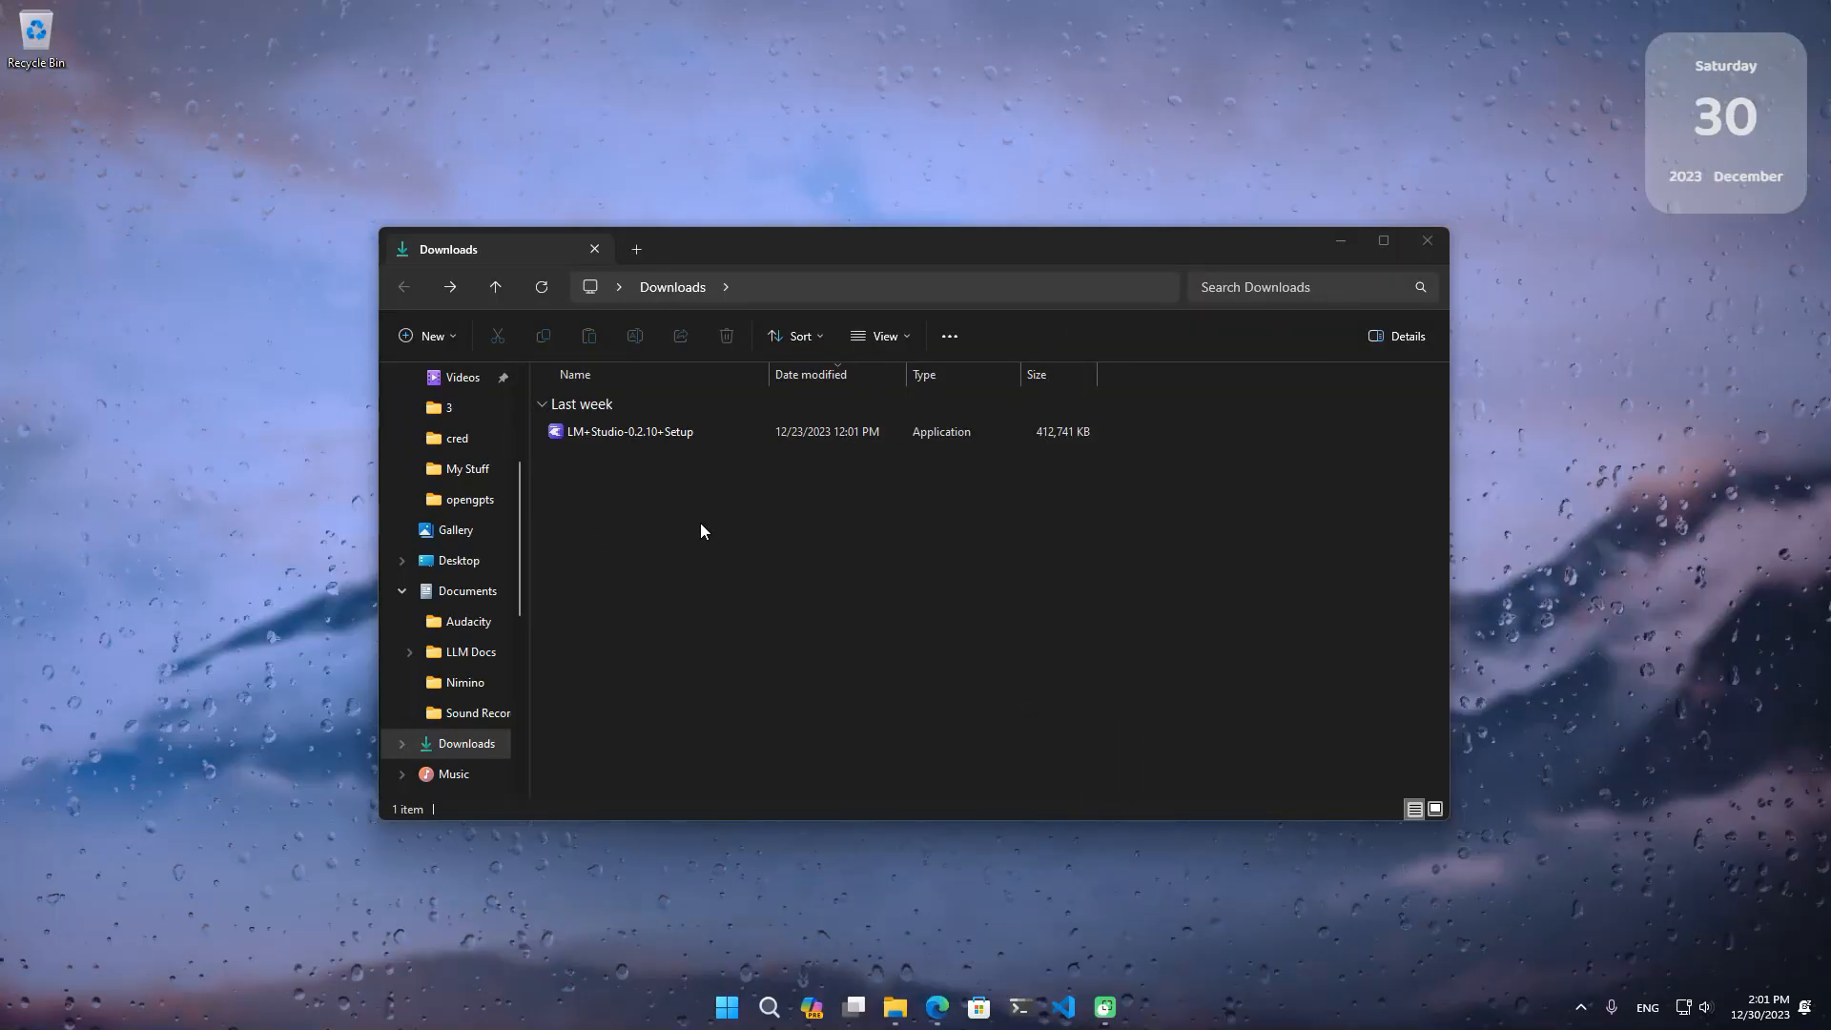
double_click(618, 432)
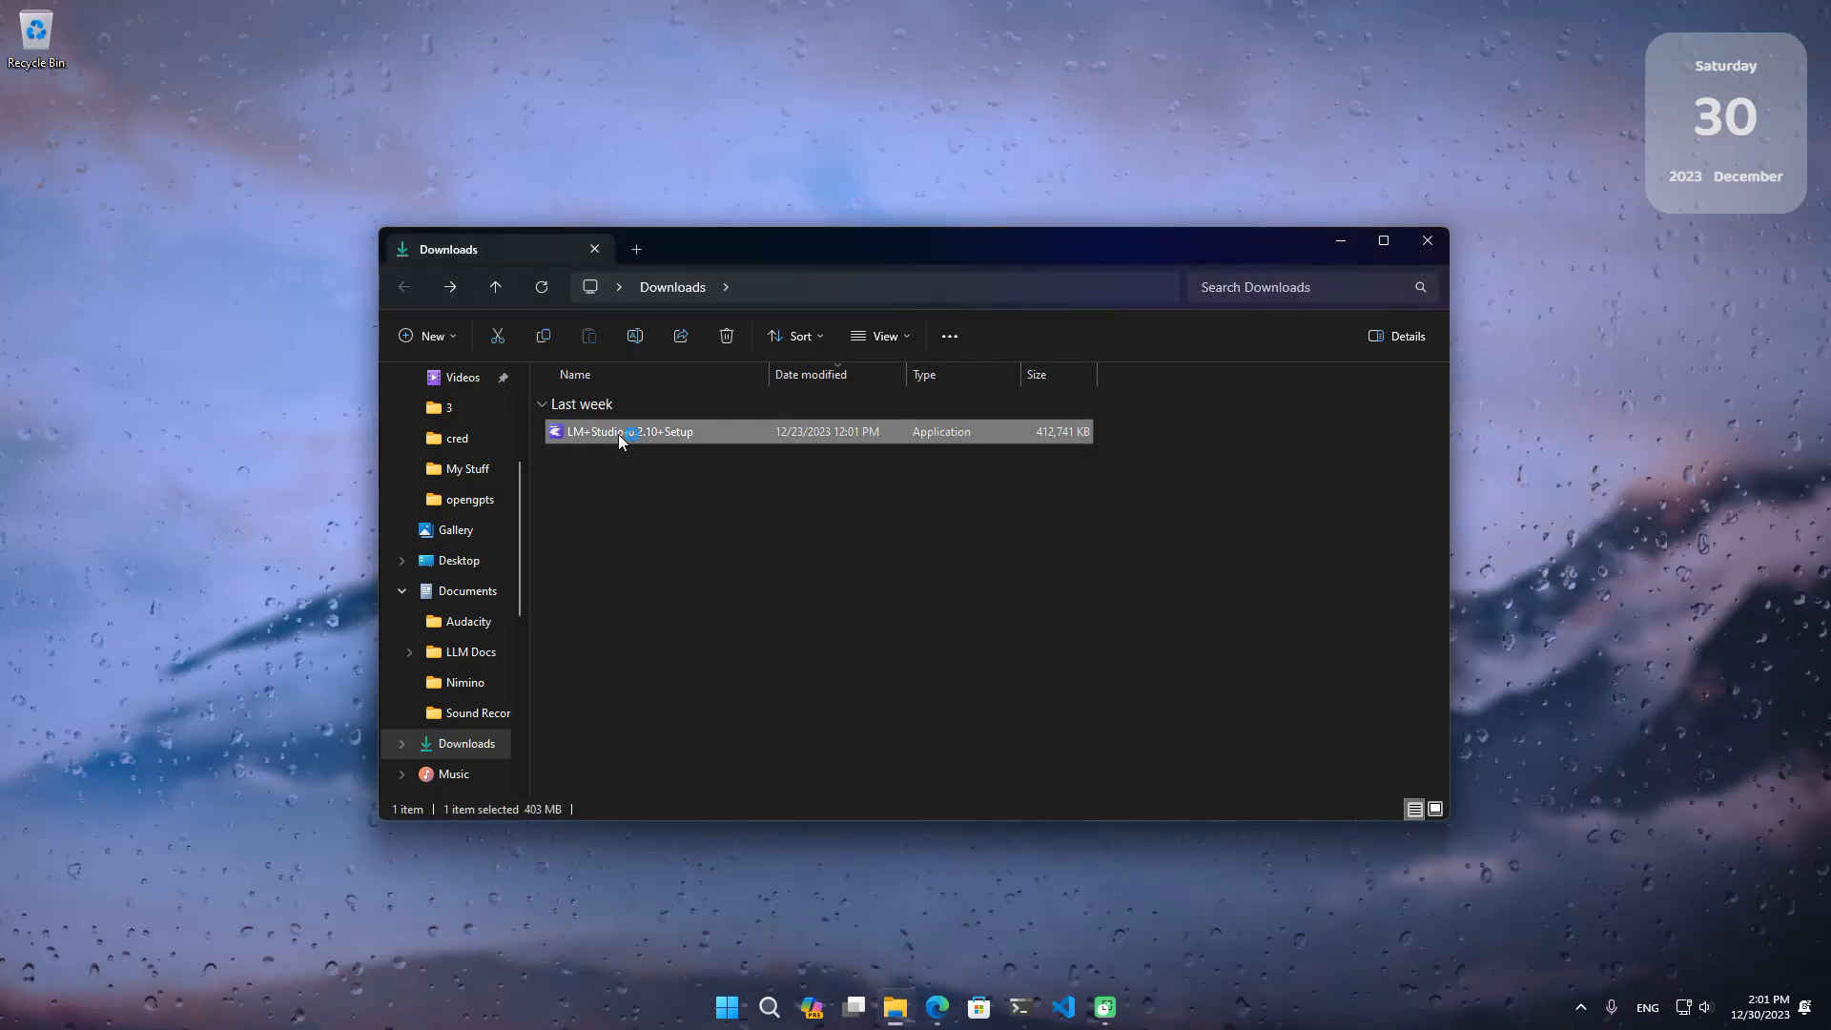
click(651, 482)
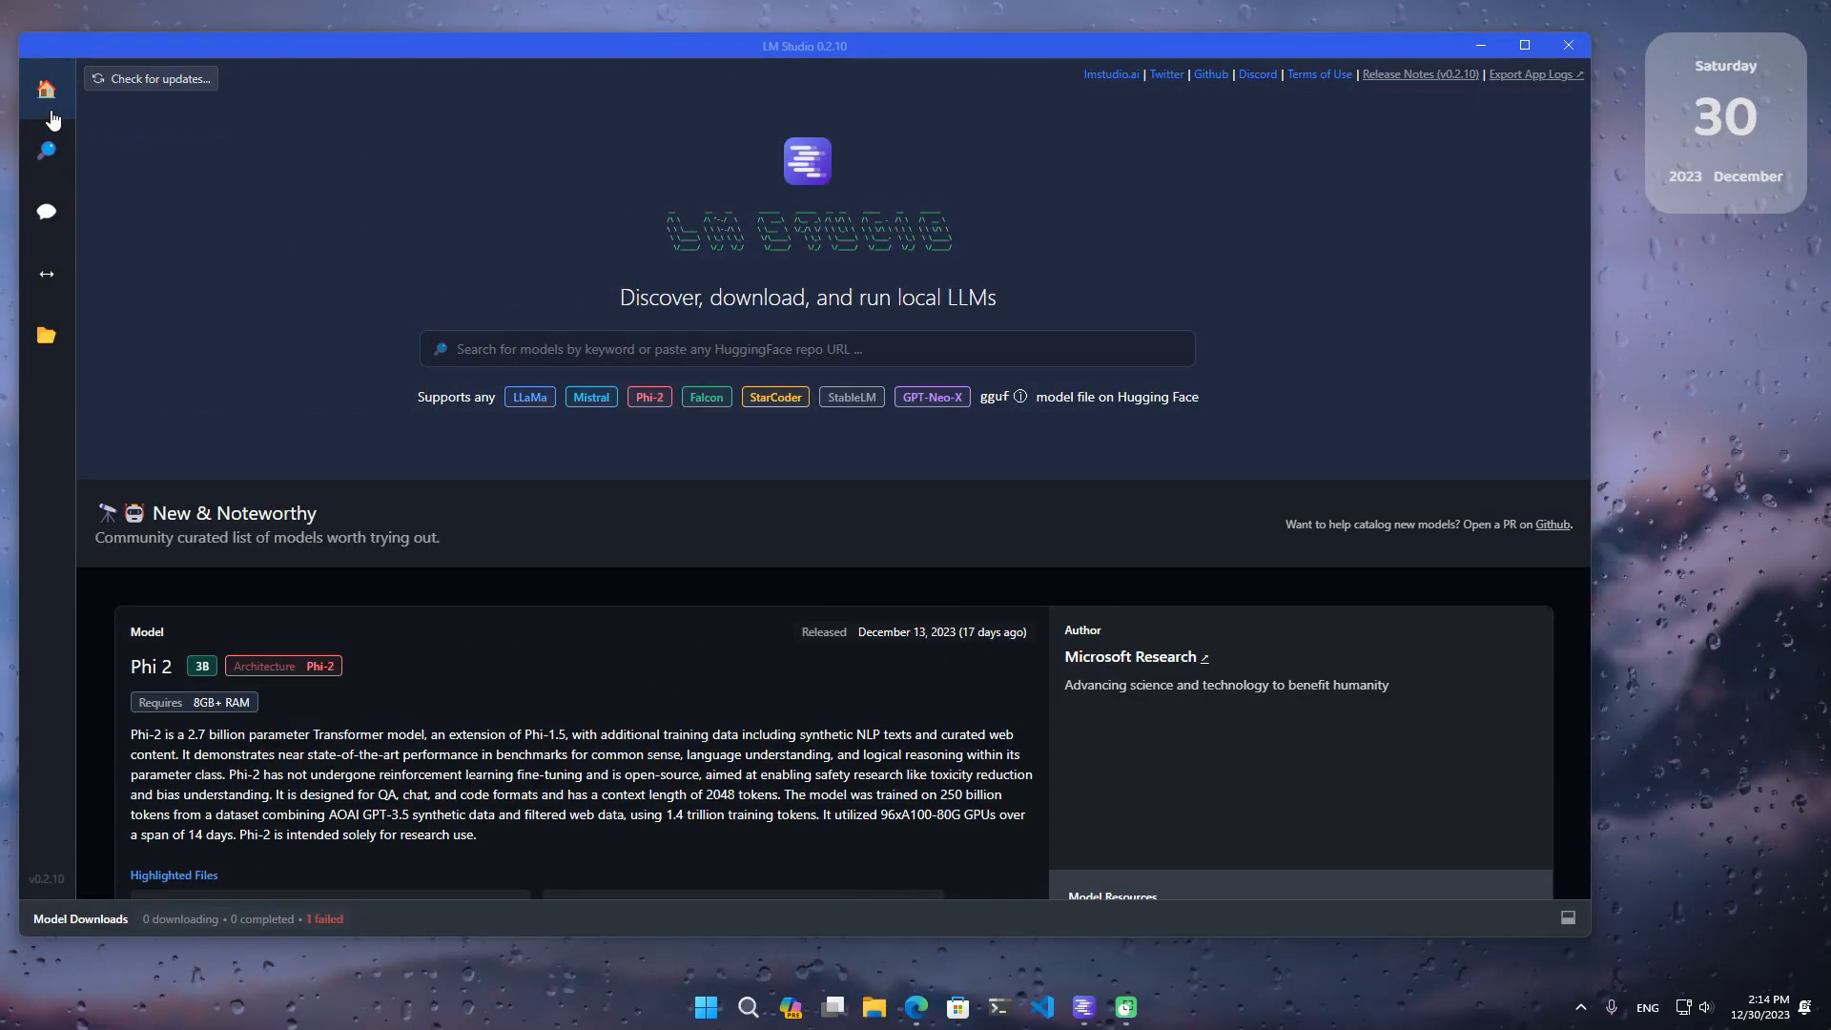
Examine the New & Noteworthy models and the quantization notes on Phi 2's highlighted files.
click(475, 351)
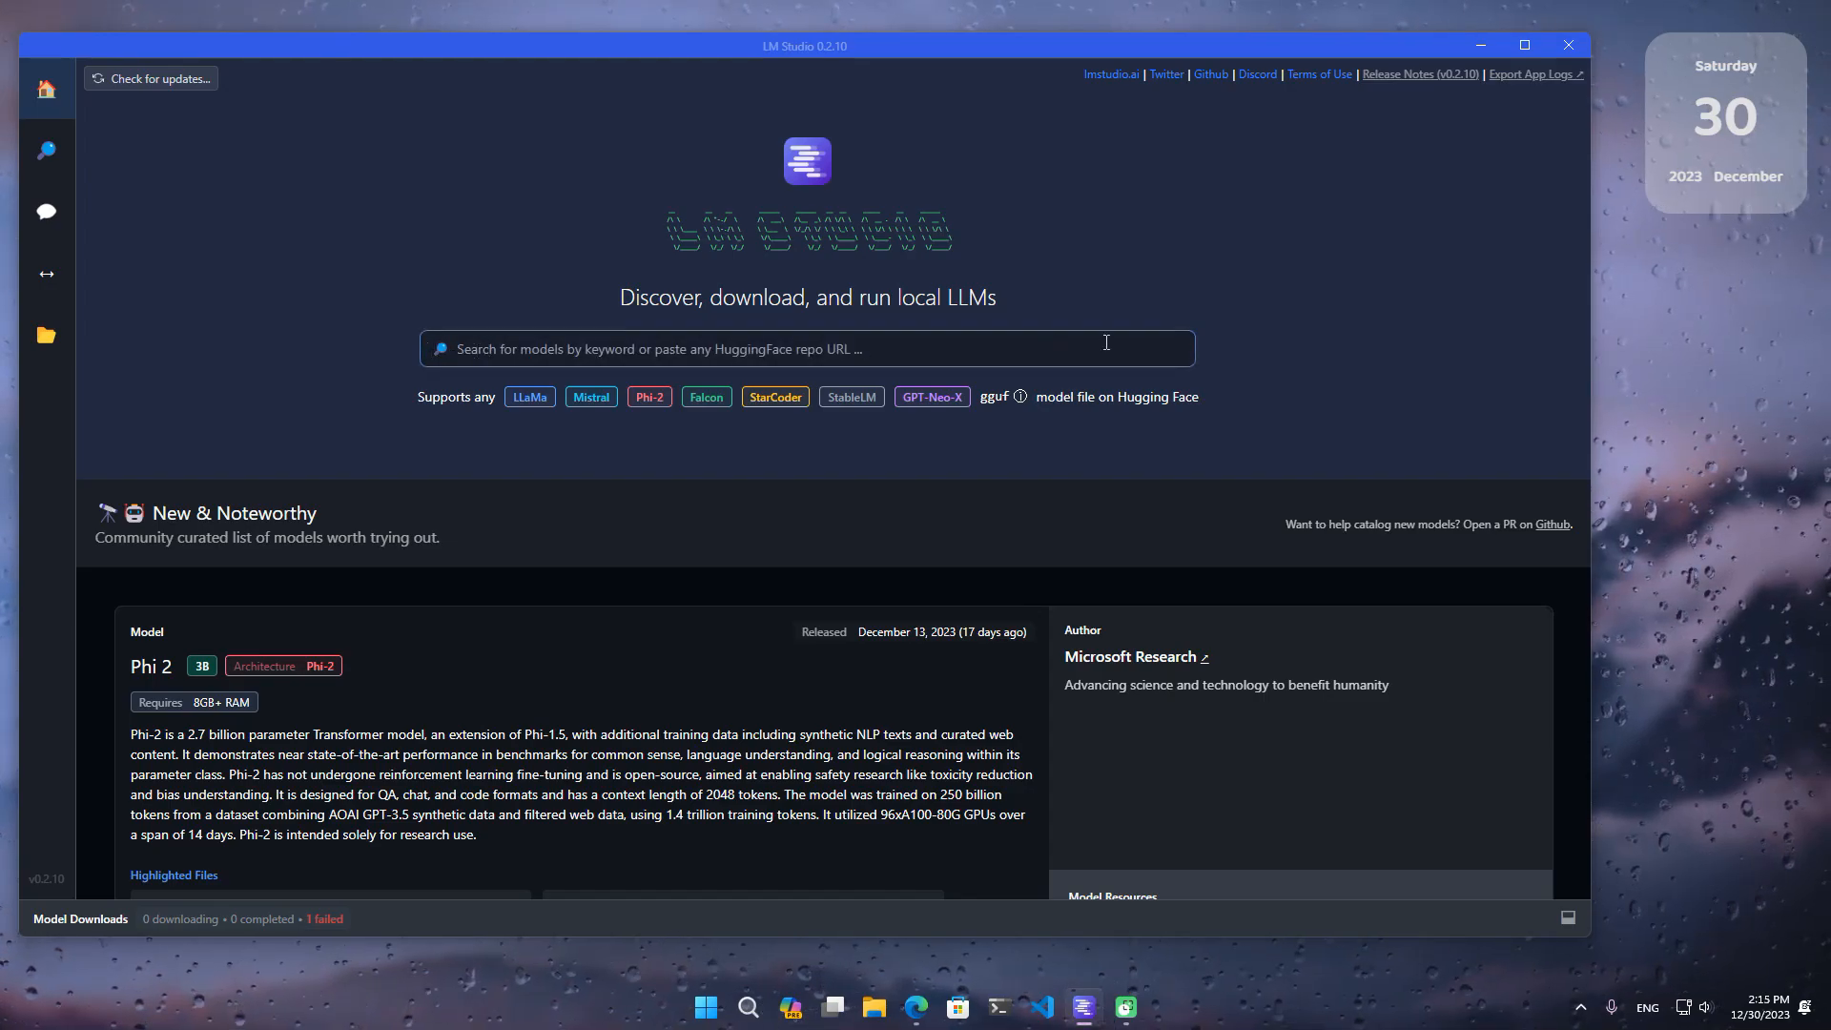
scroll(946, 386, down, 3)
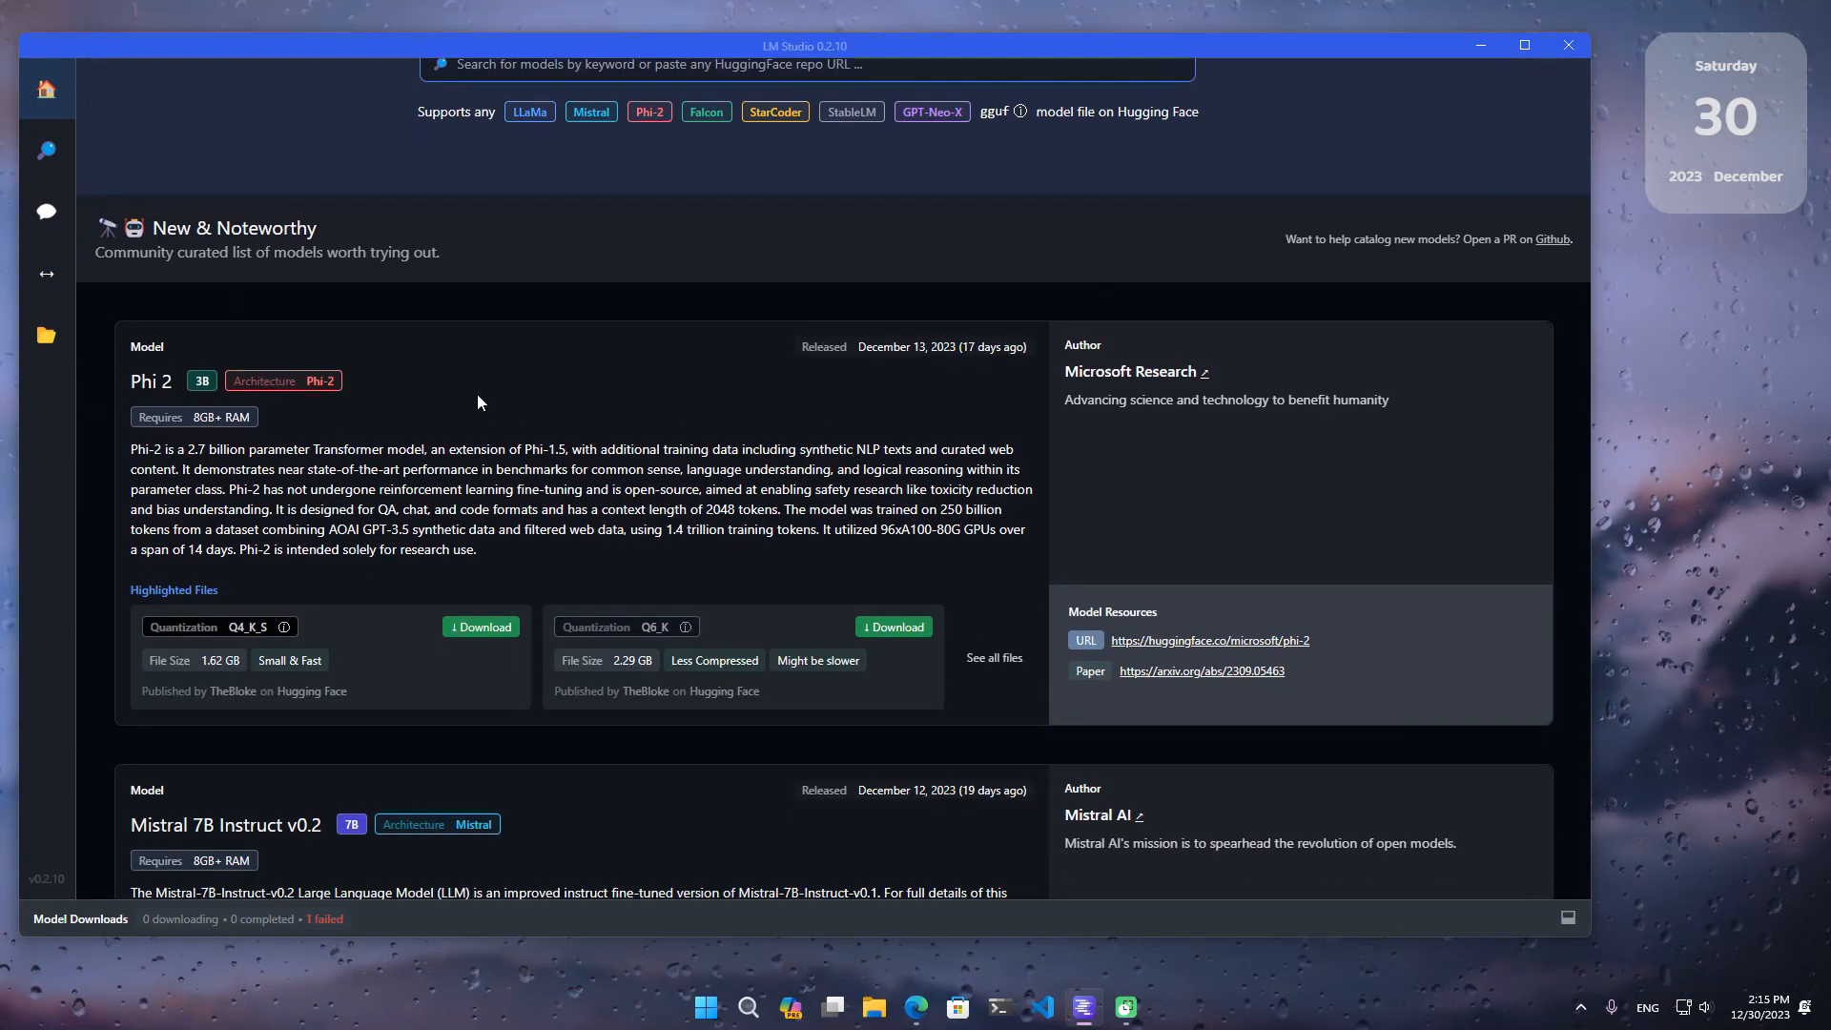
scroll(691, 385, down, 8)
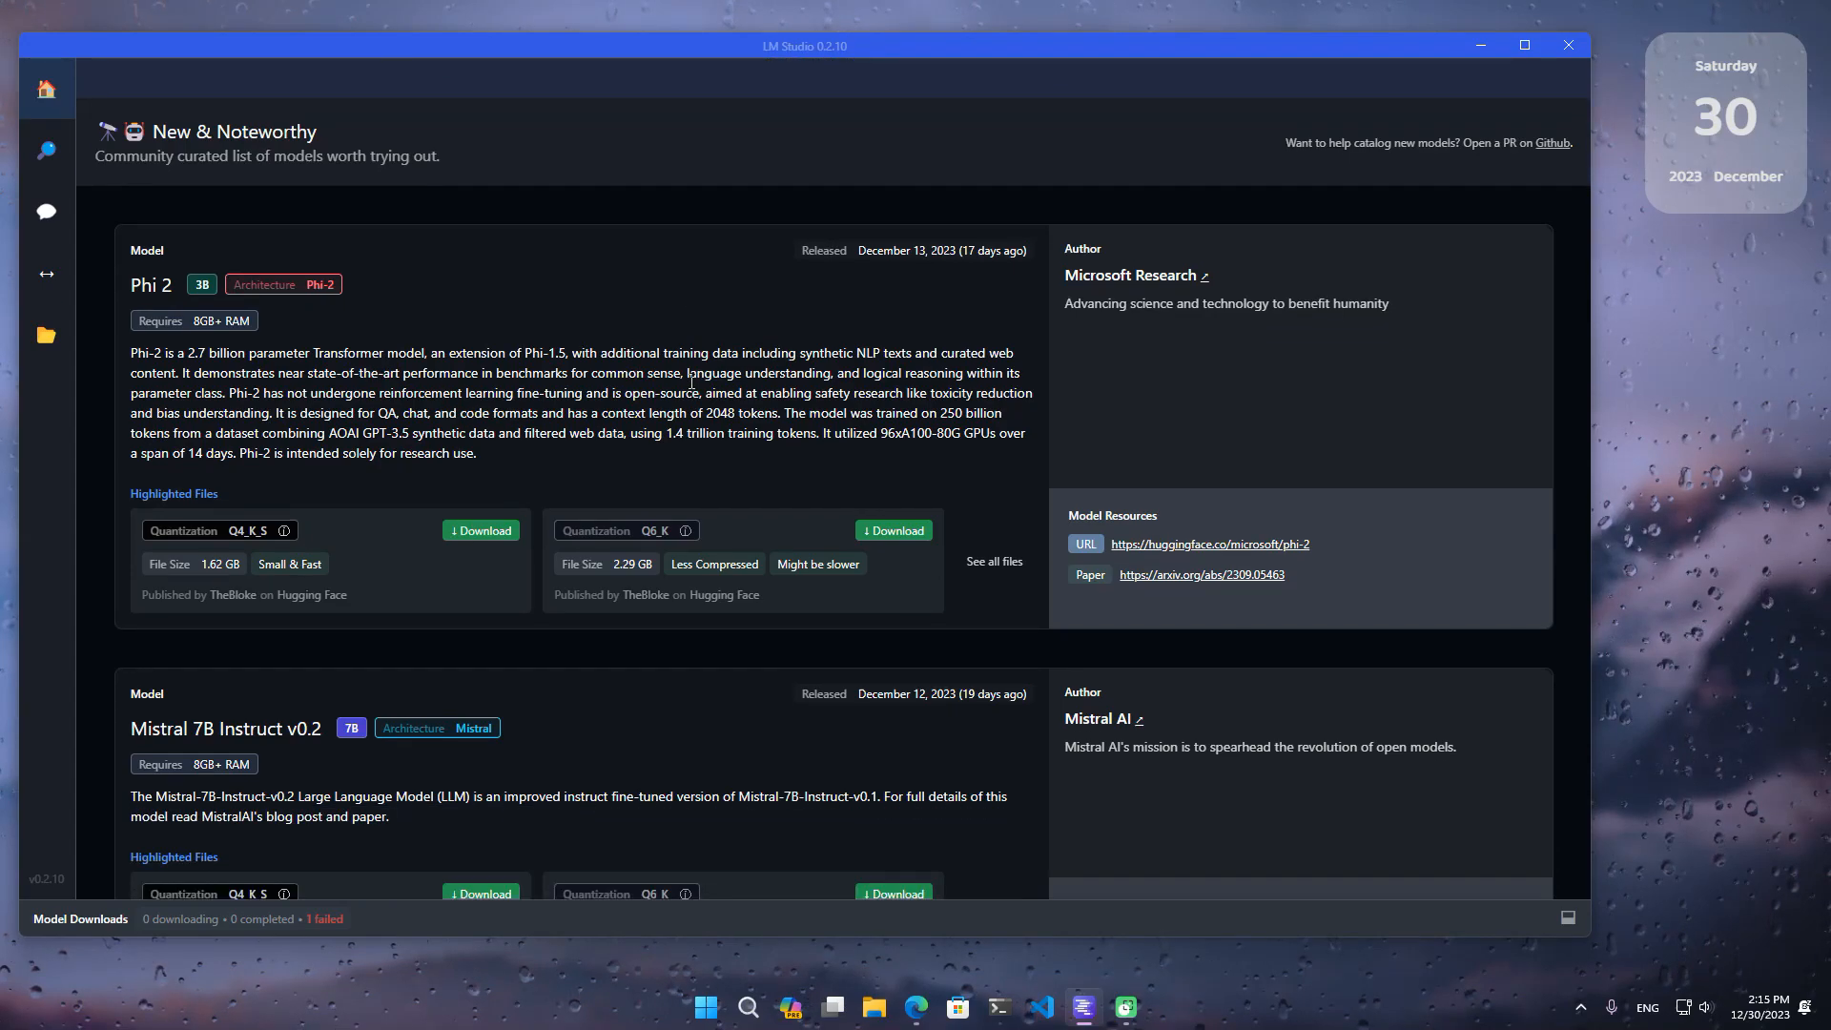
scroll(695, 386, down, 4)
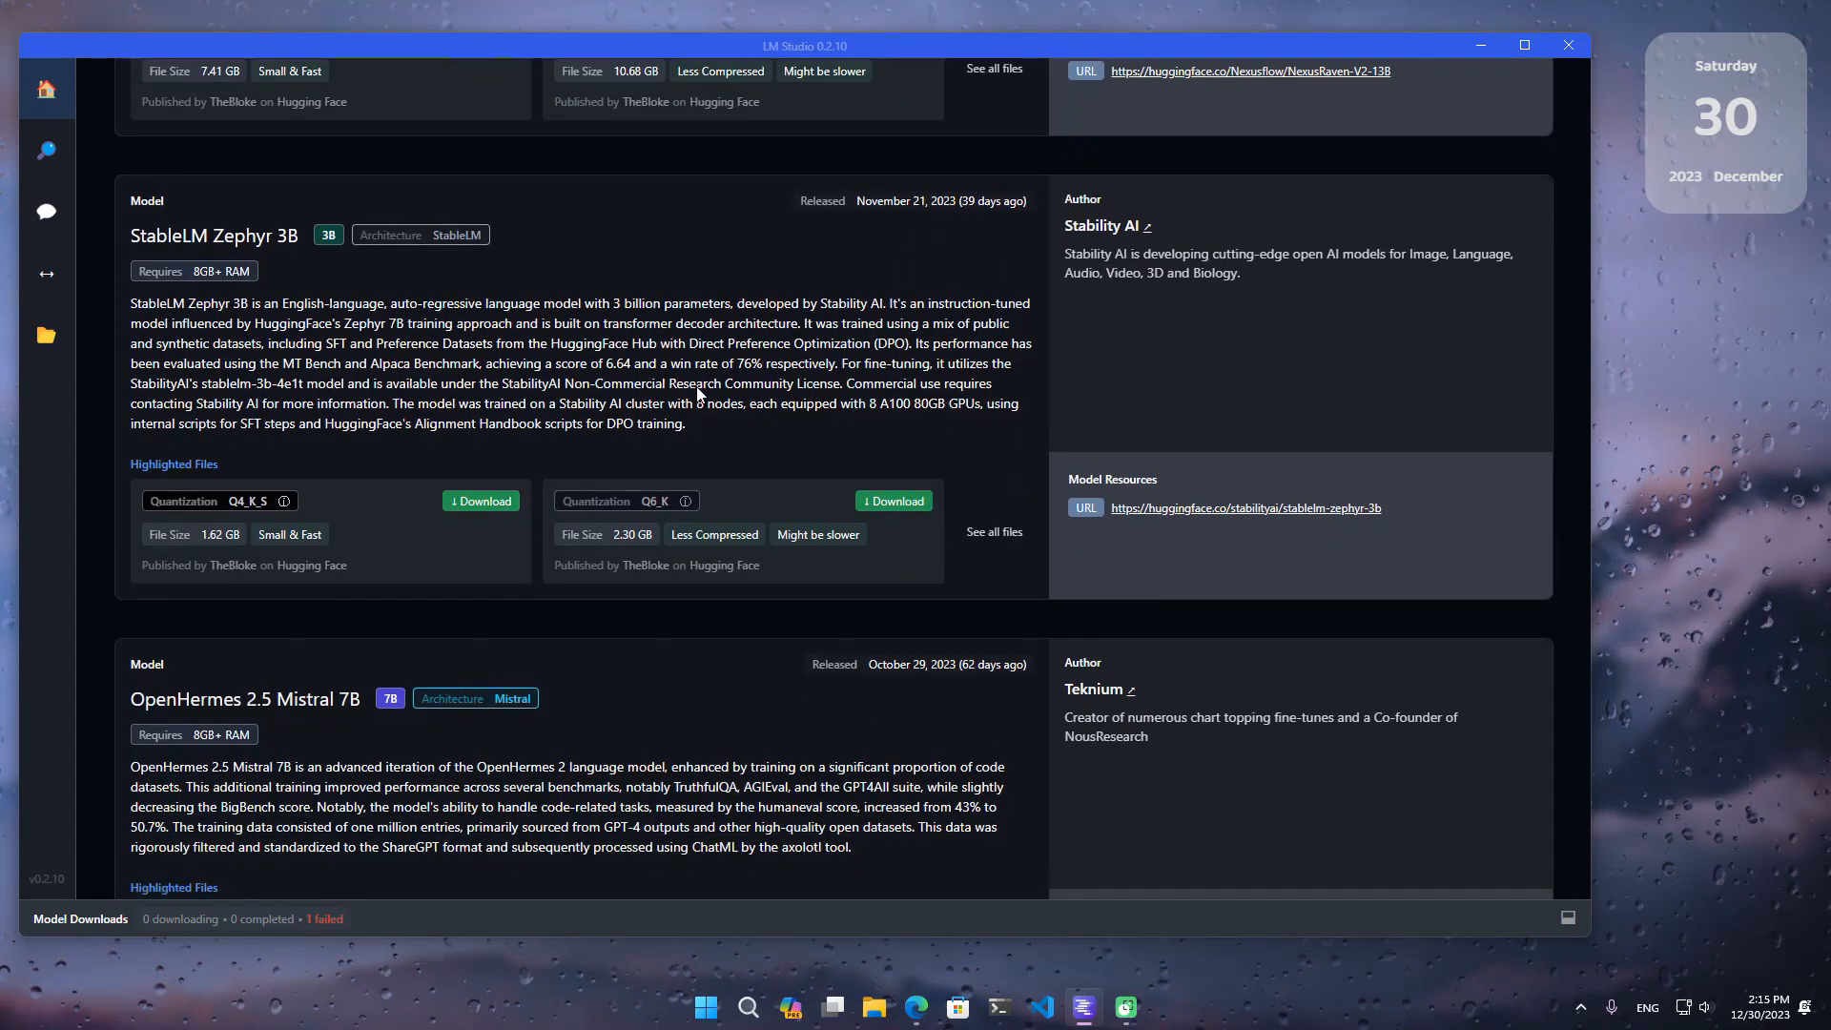
scroll(698, 386, up, 9)
scroll(699, 393, up, 4)
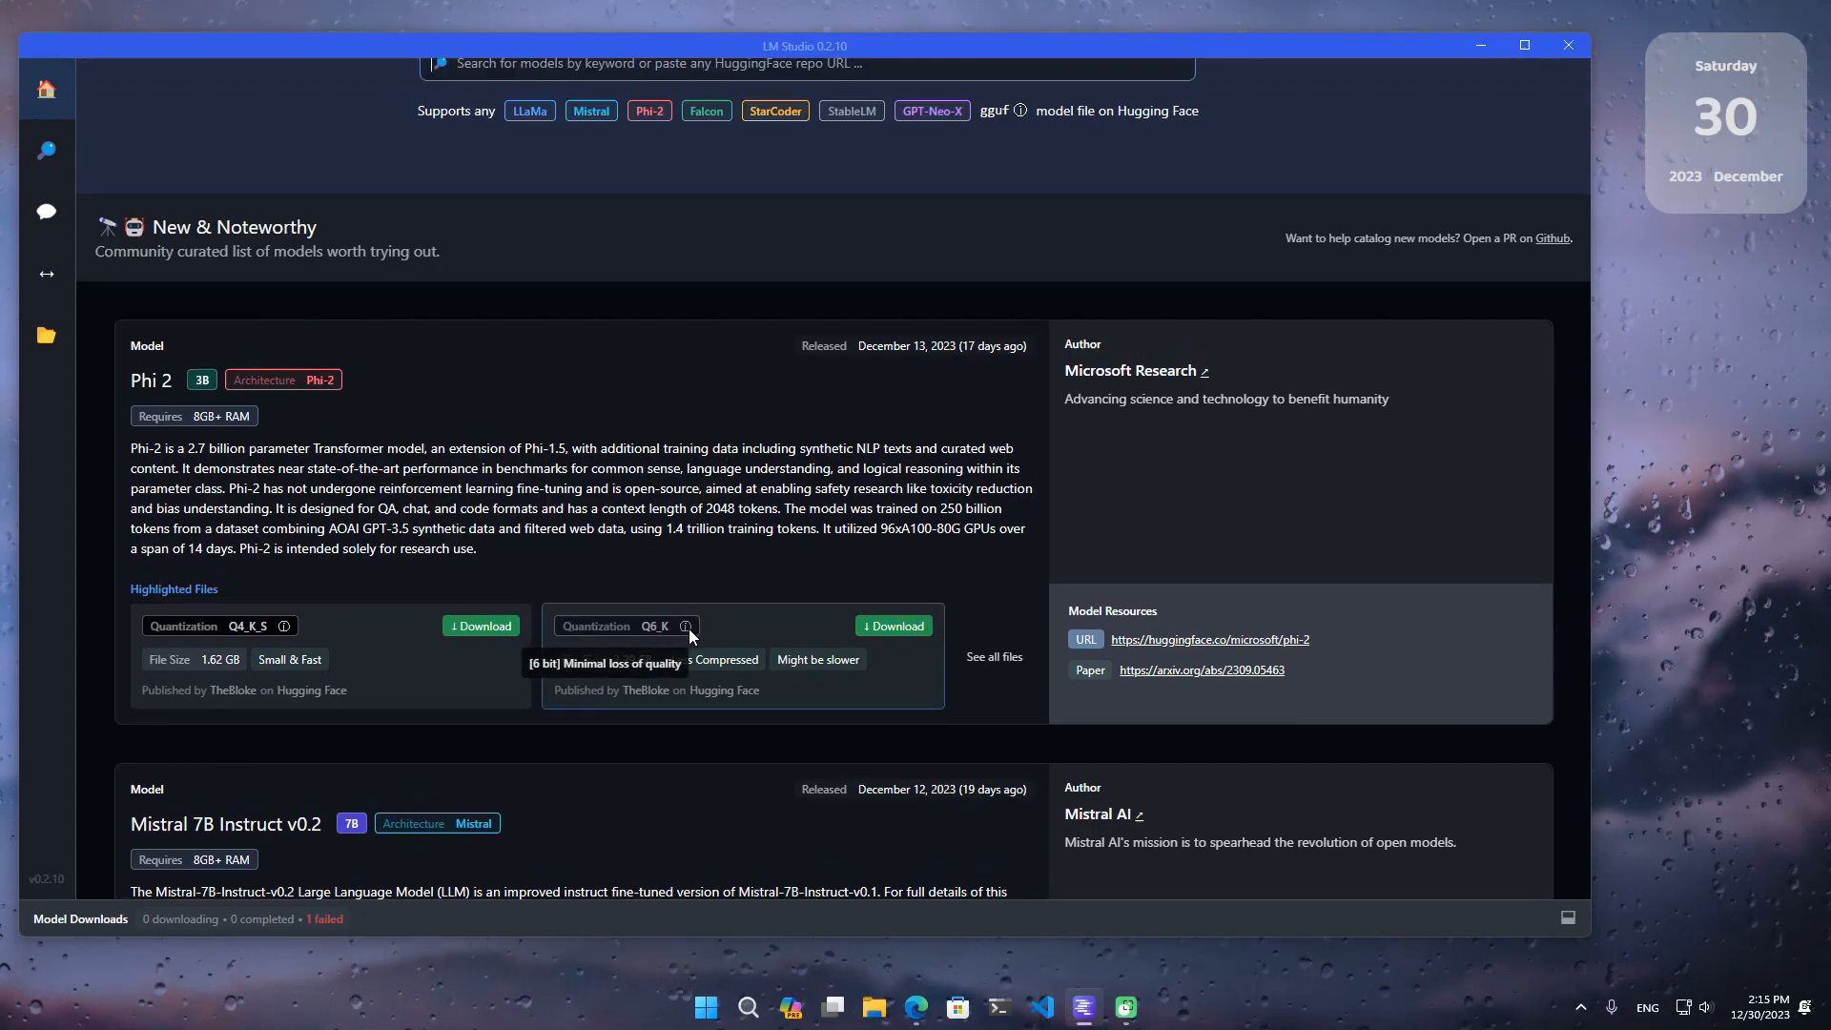
mouse_move(285, 625)
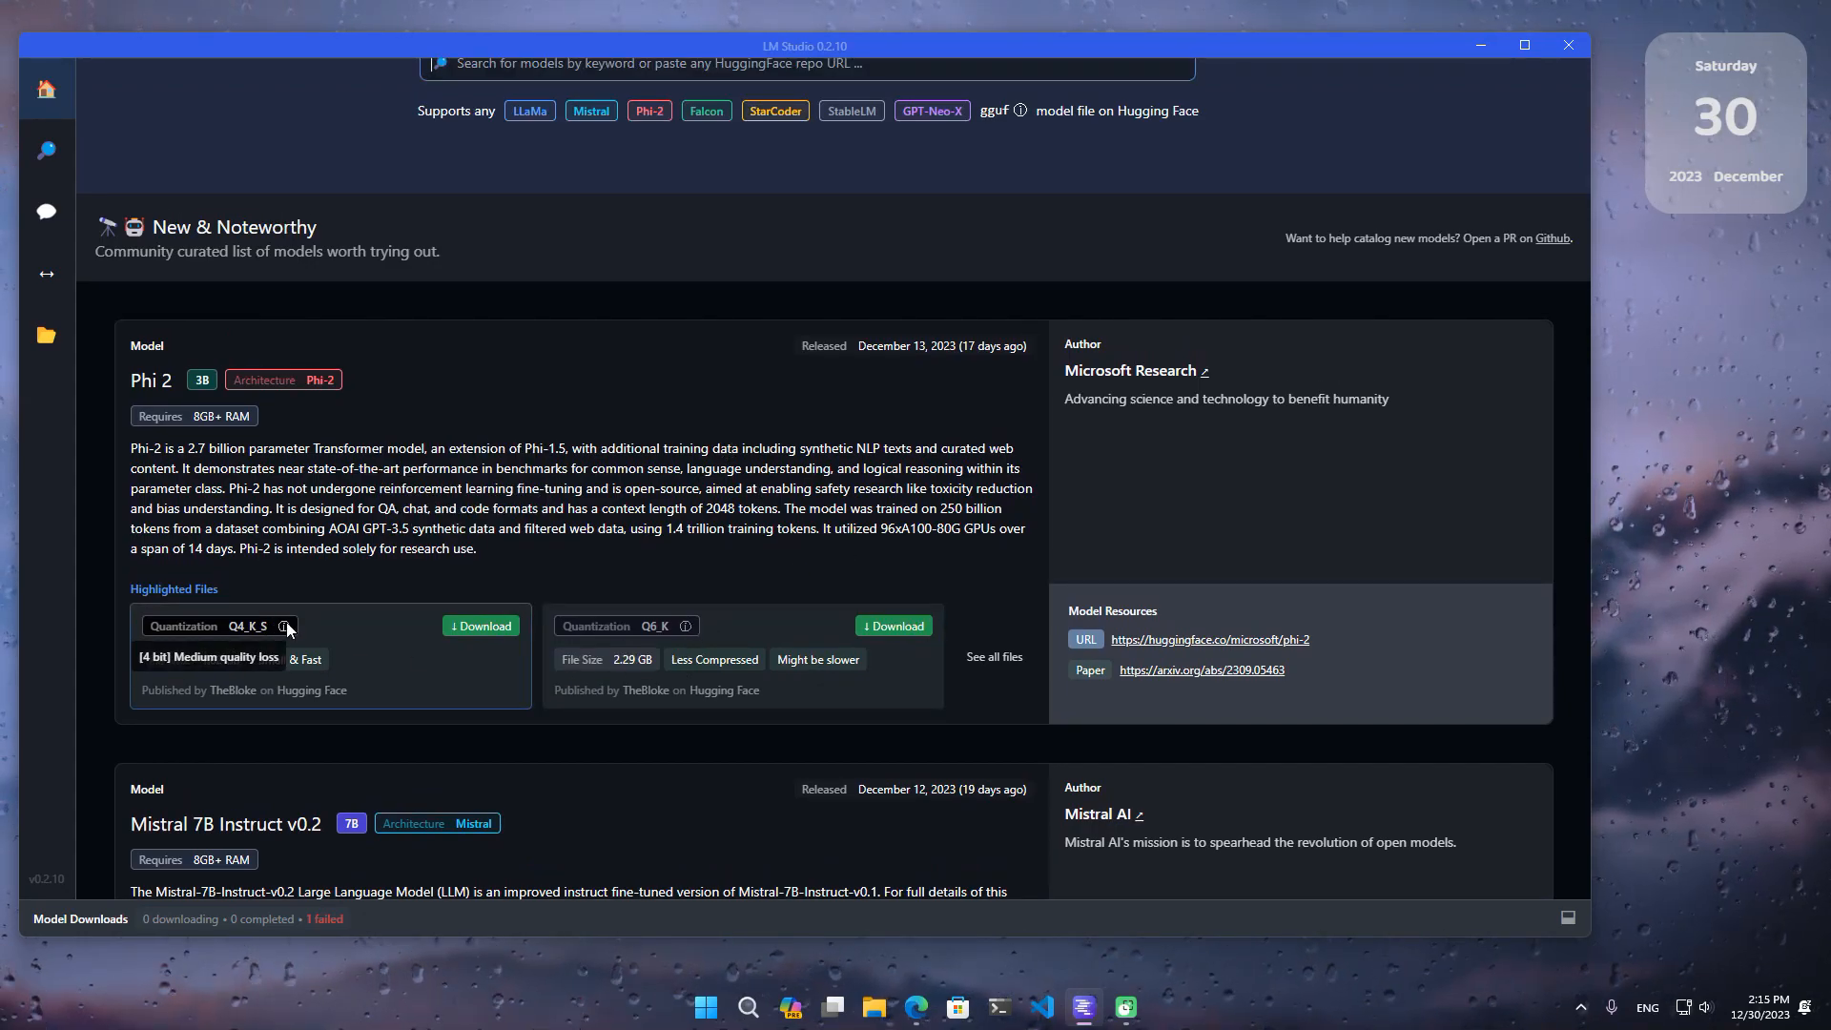
Try downloading the Q6_K file of Phi 2 and show its download progress.
click(886, 627)
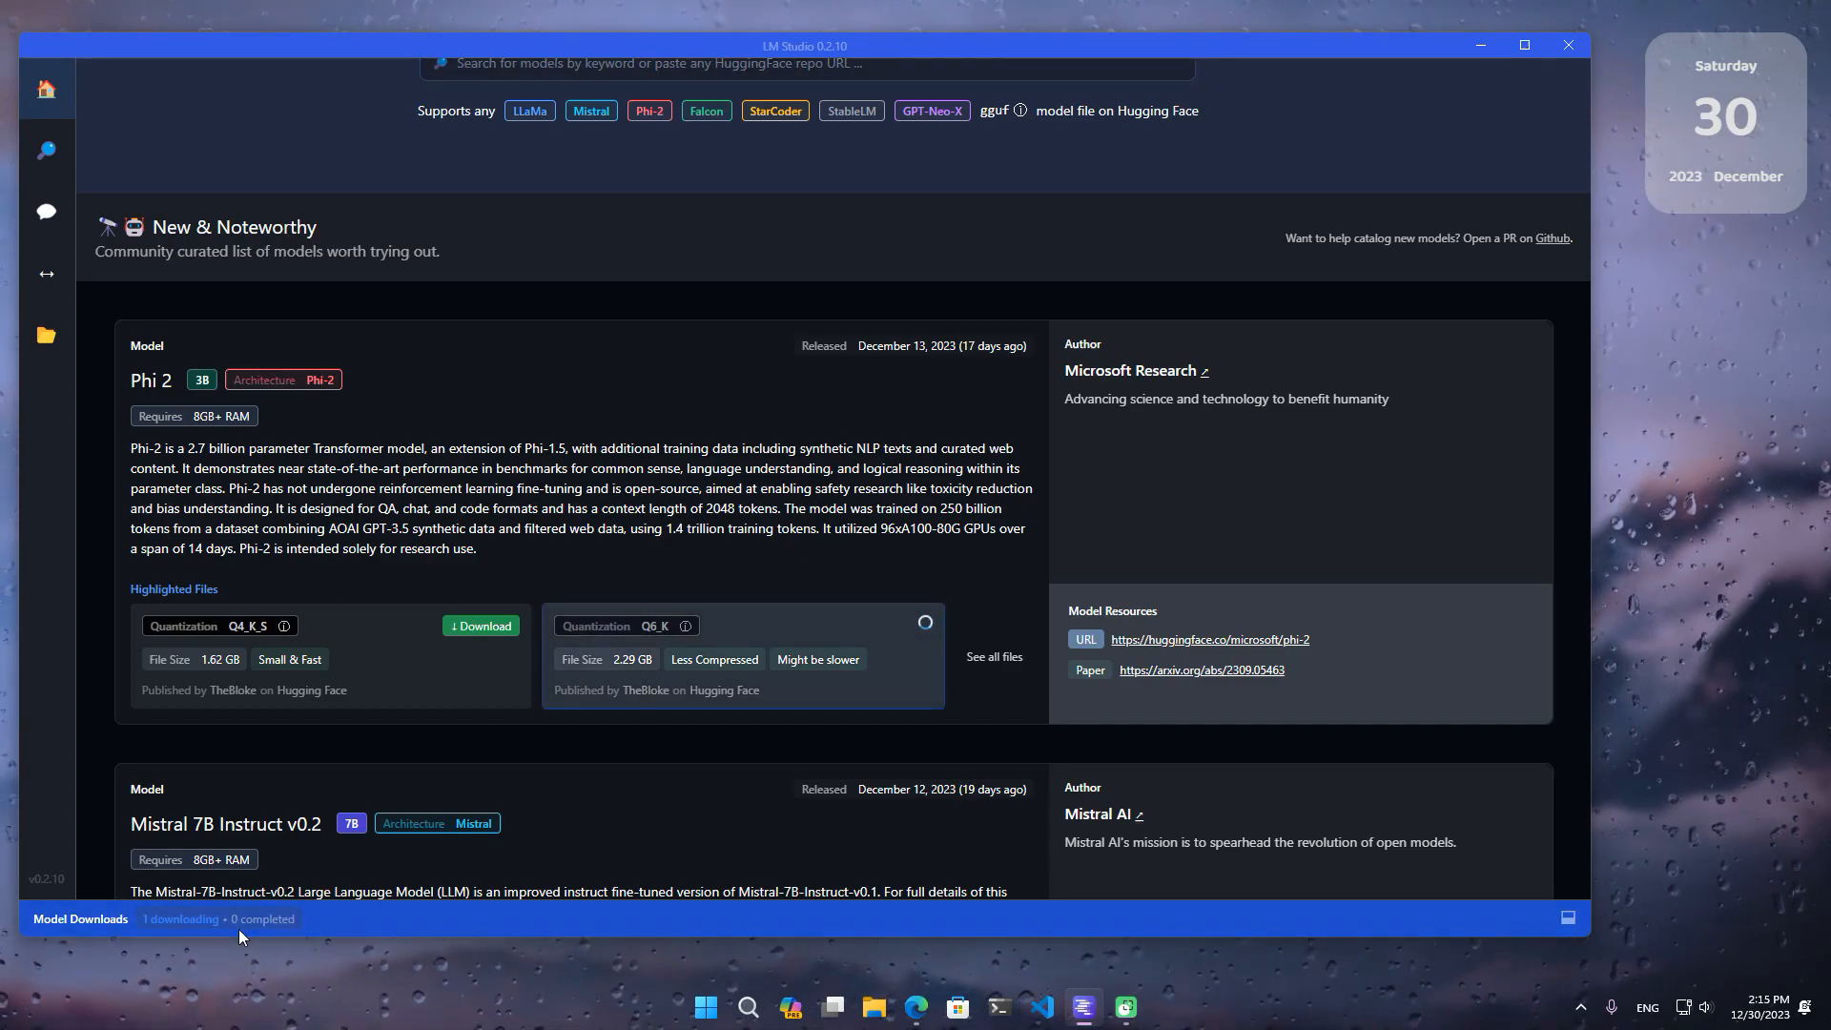
click(239, 929)
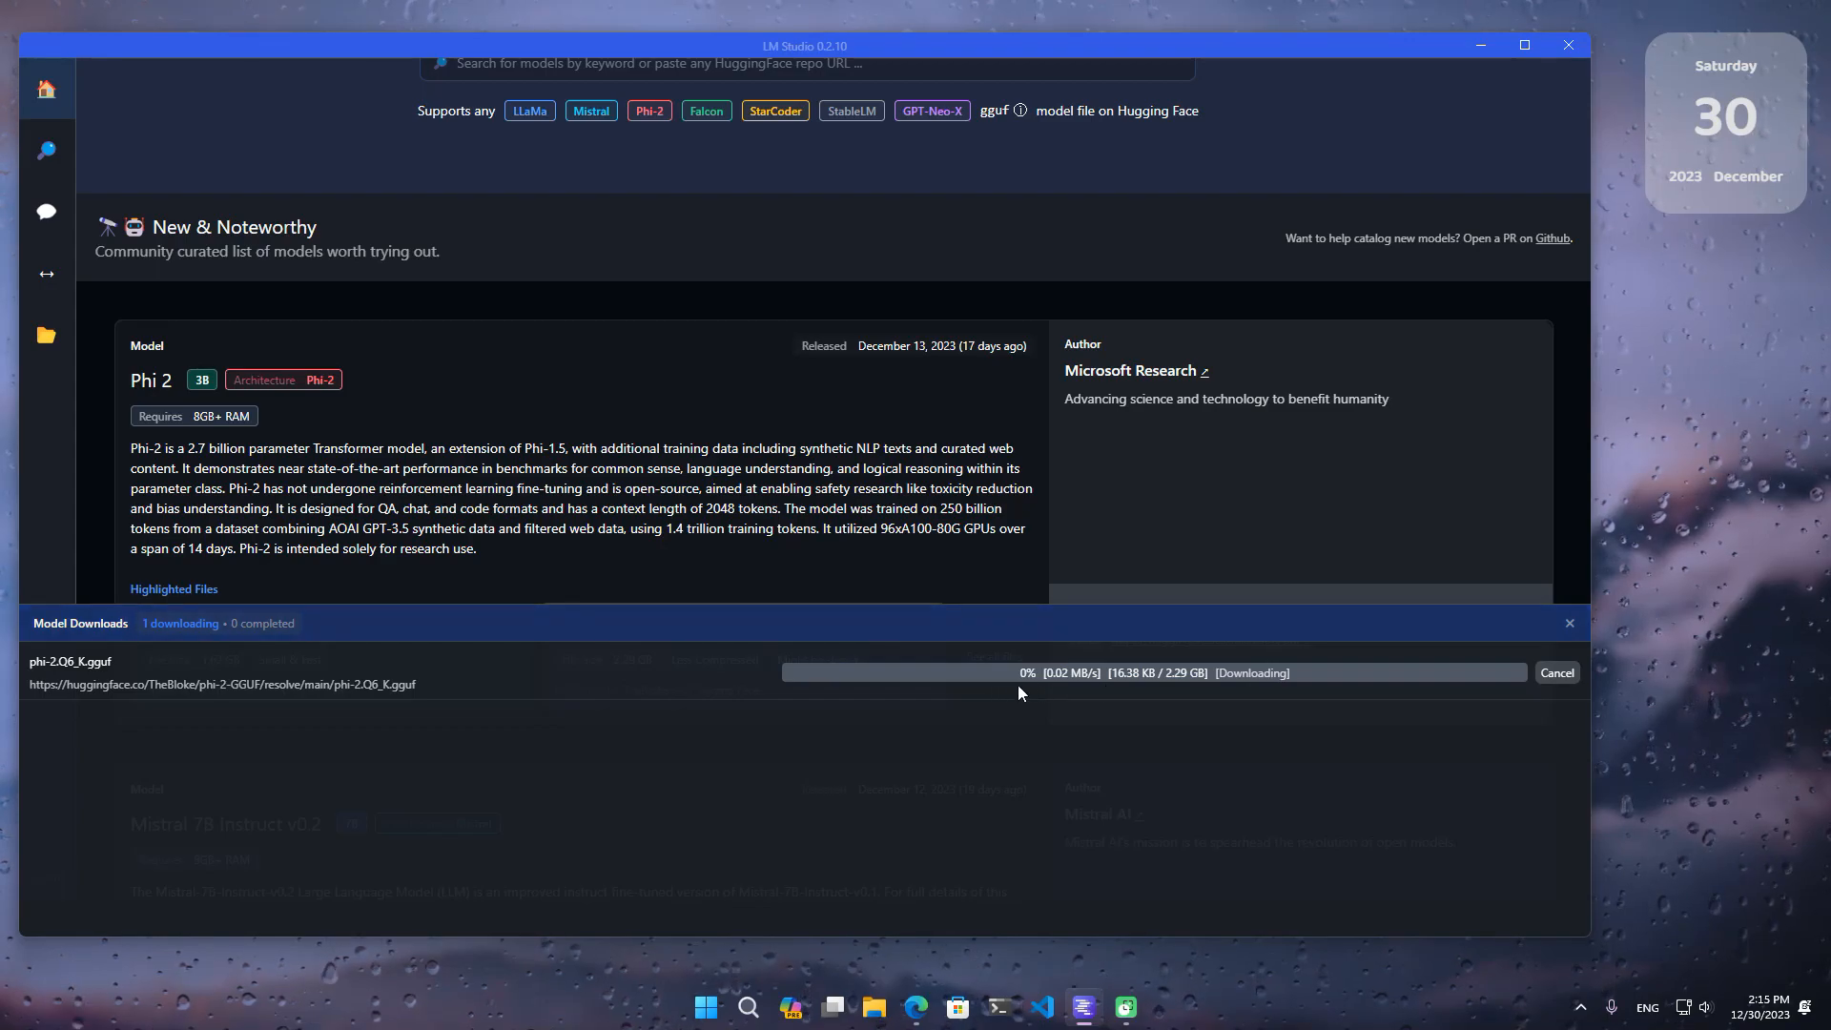
click(817, 626)
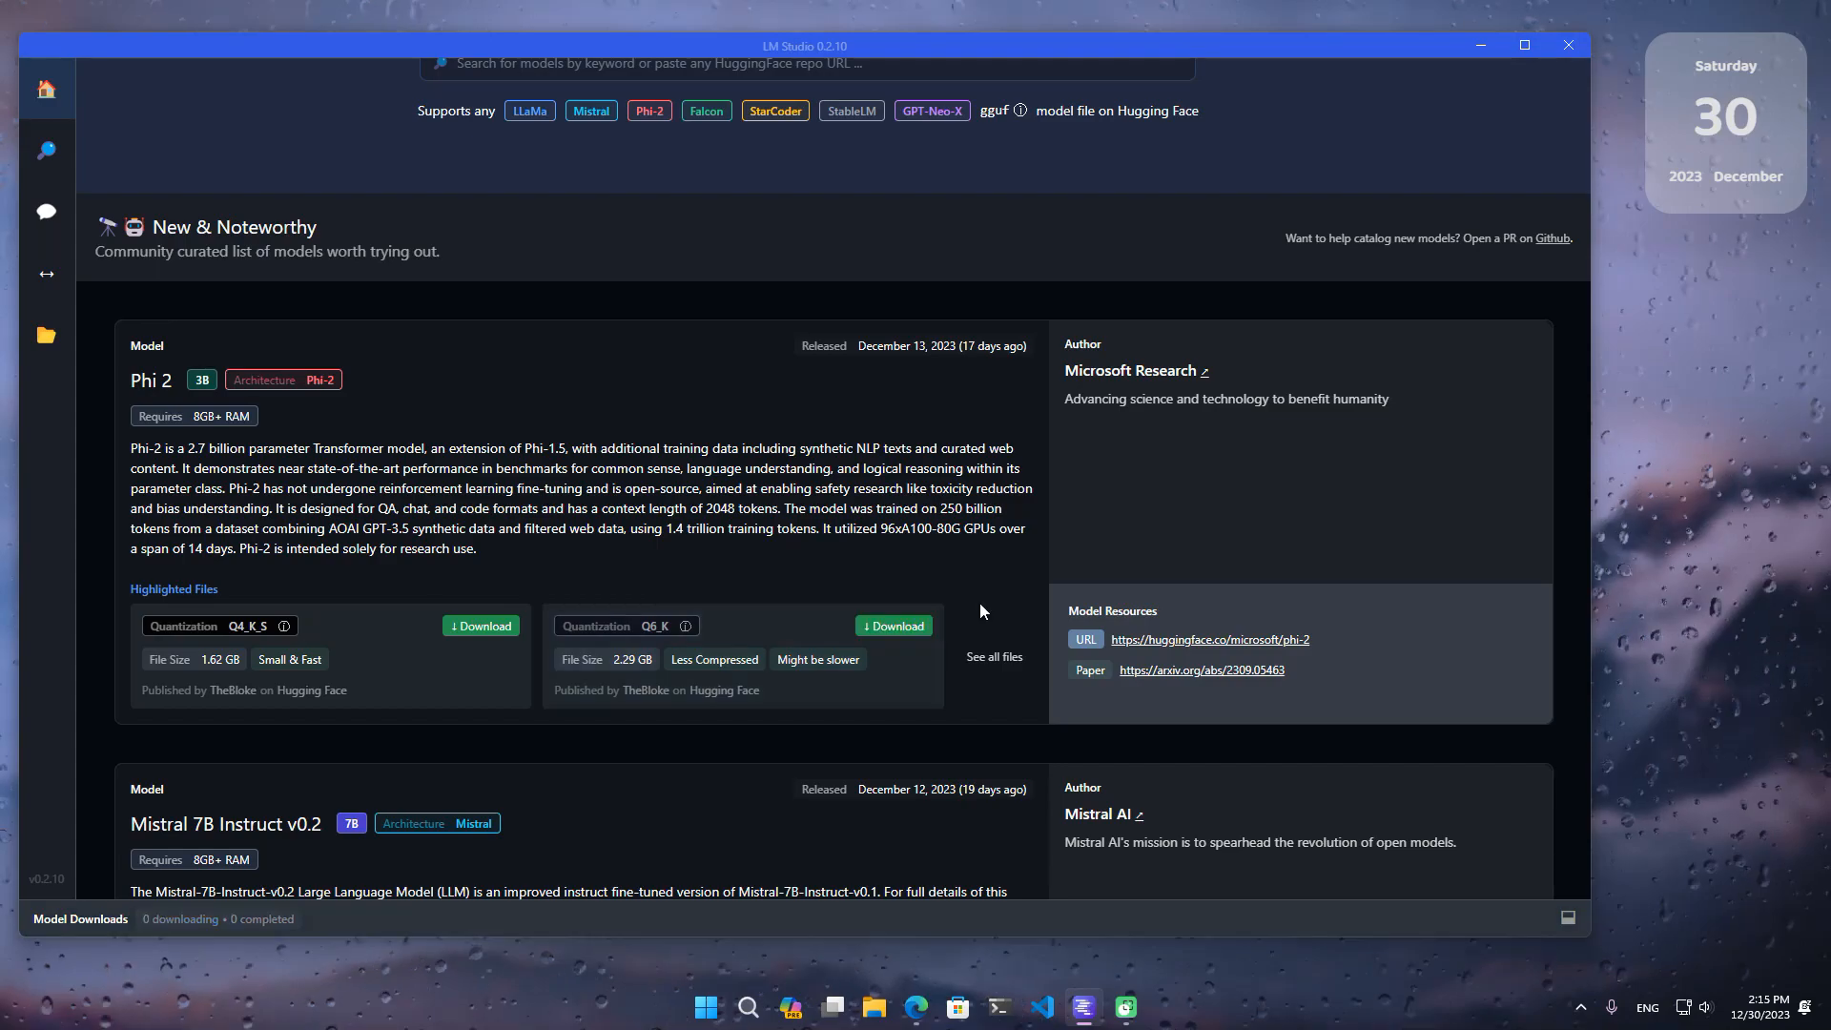
Search the model catalogue for Mixtral.
scroll(981, 612, up, 3)
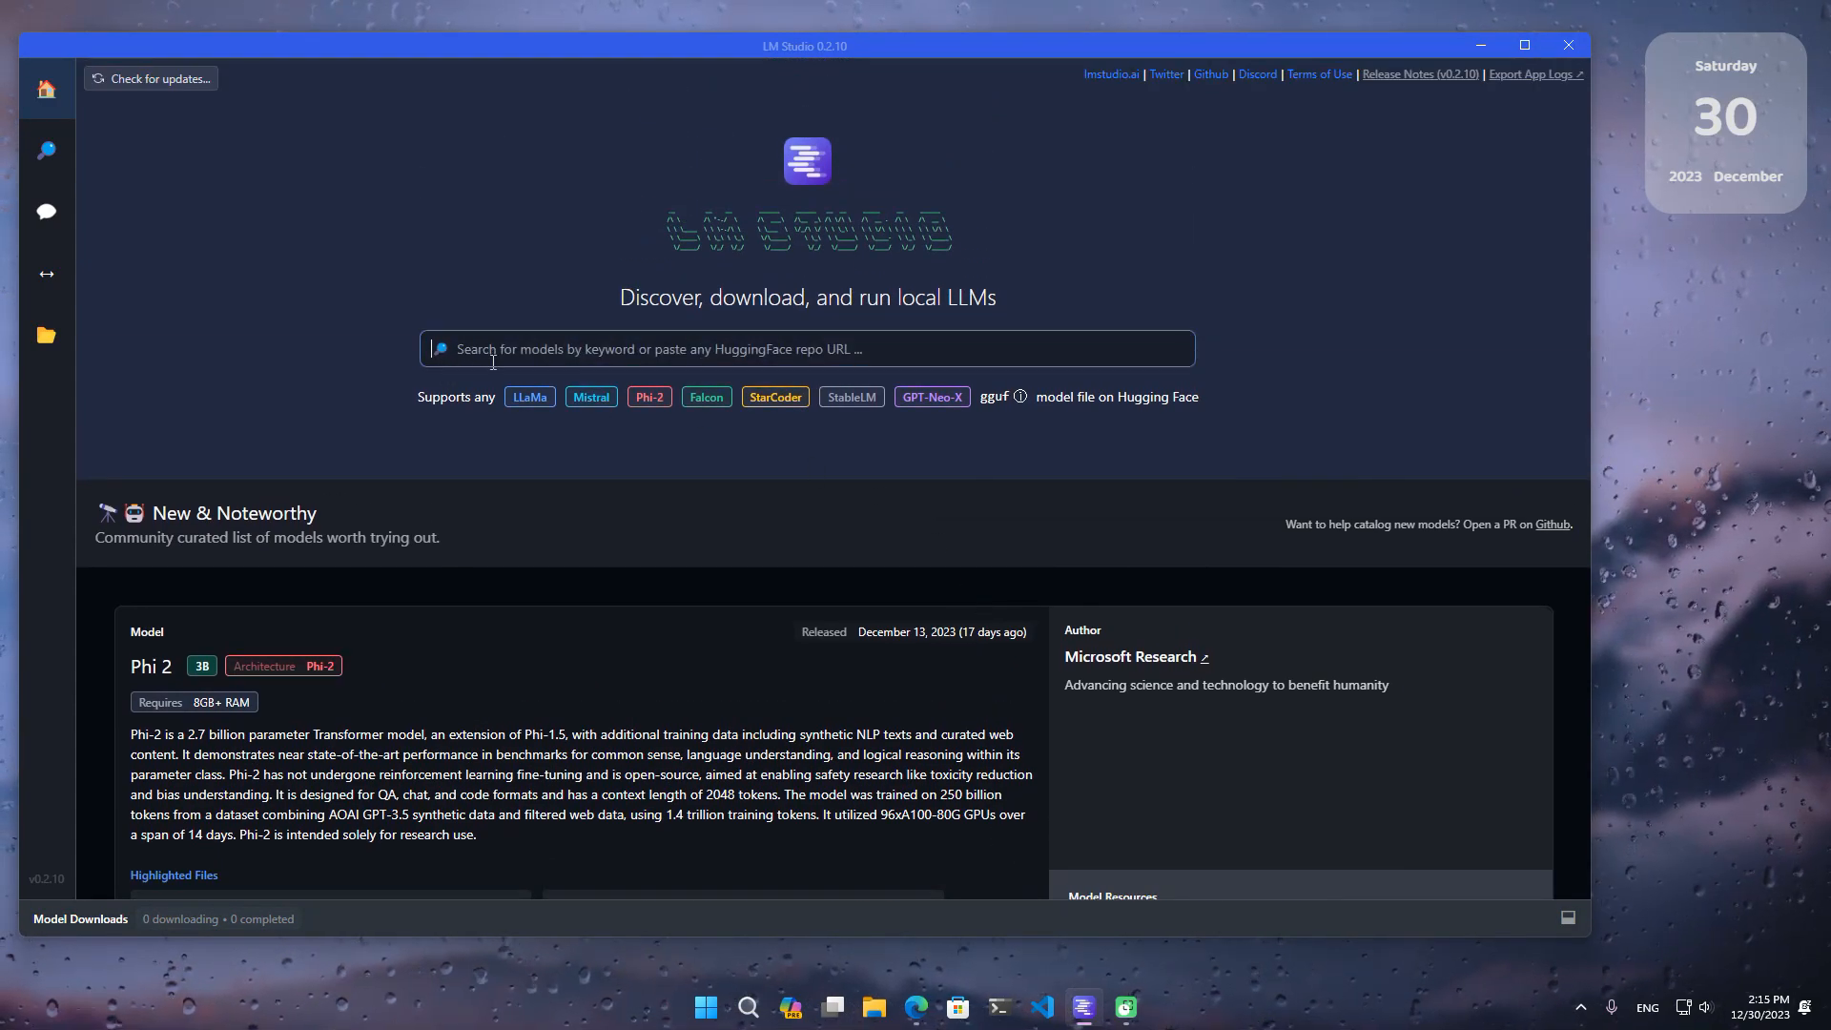
mouse_move(508, 406)
text(M)
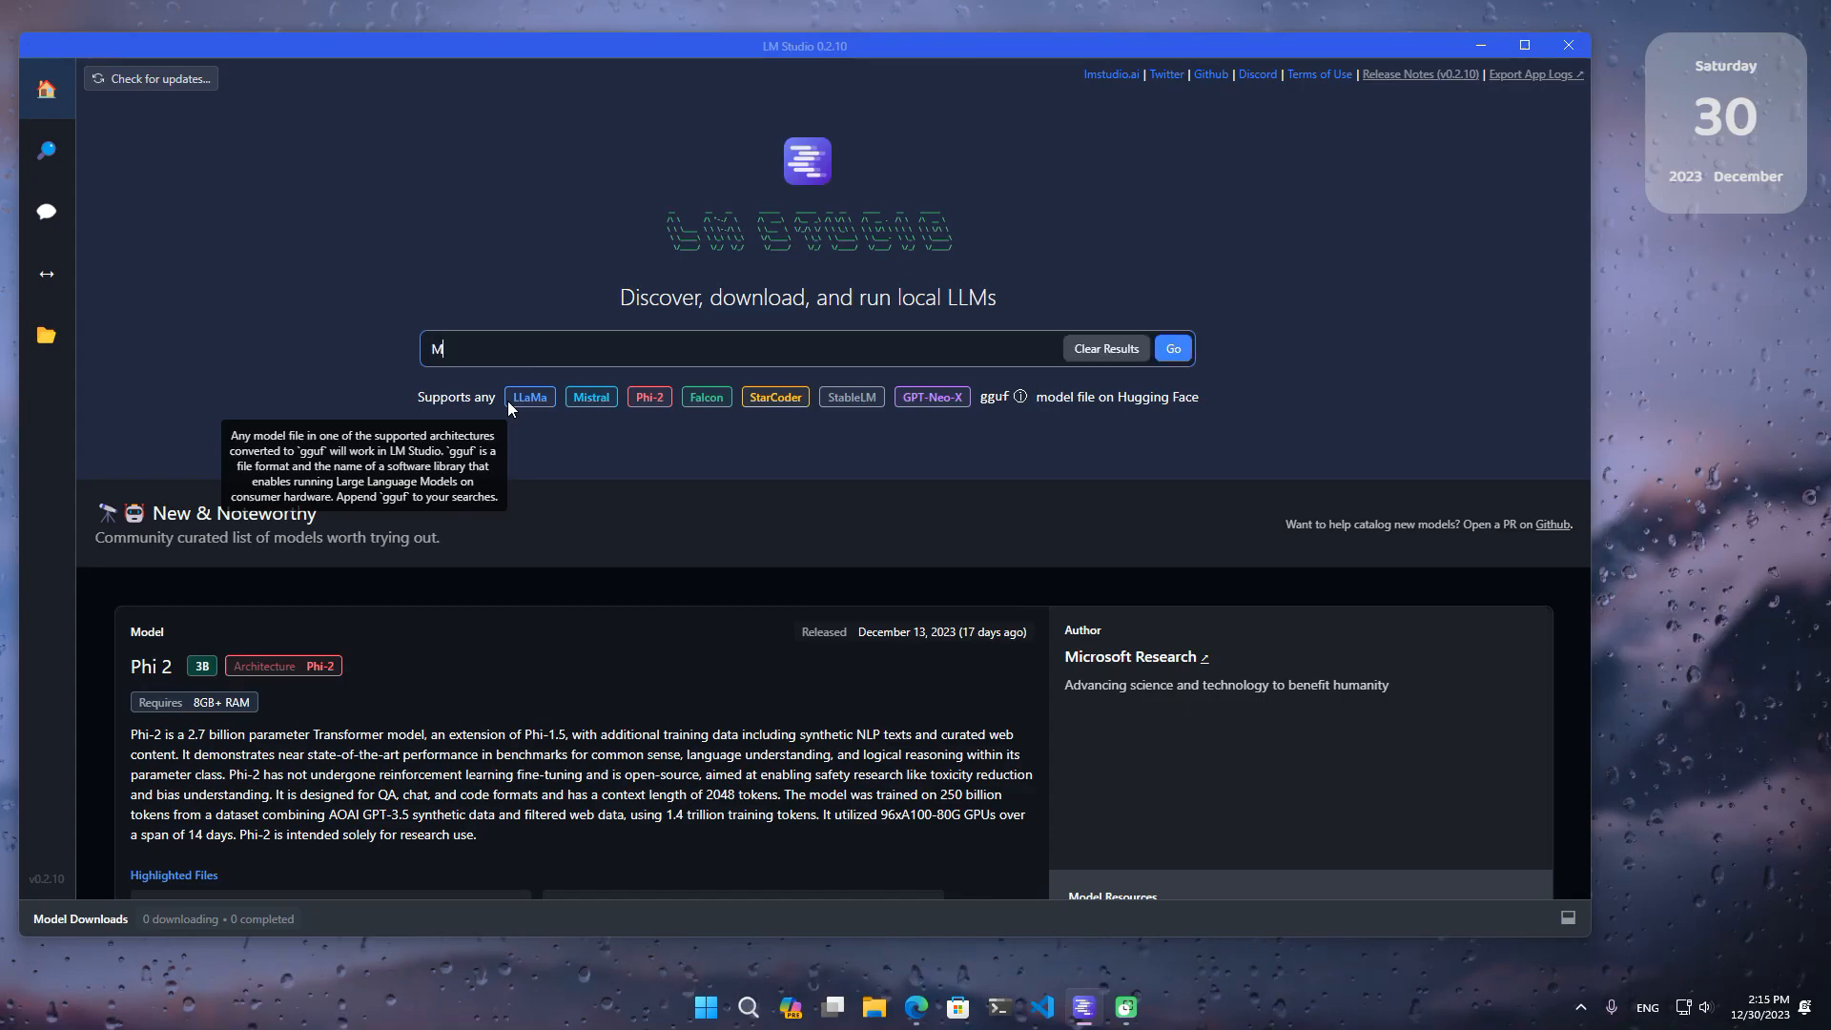
text(ixtral)
key(Return)
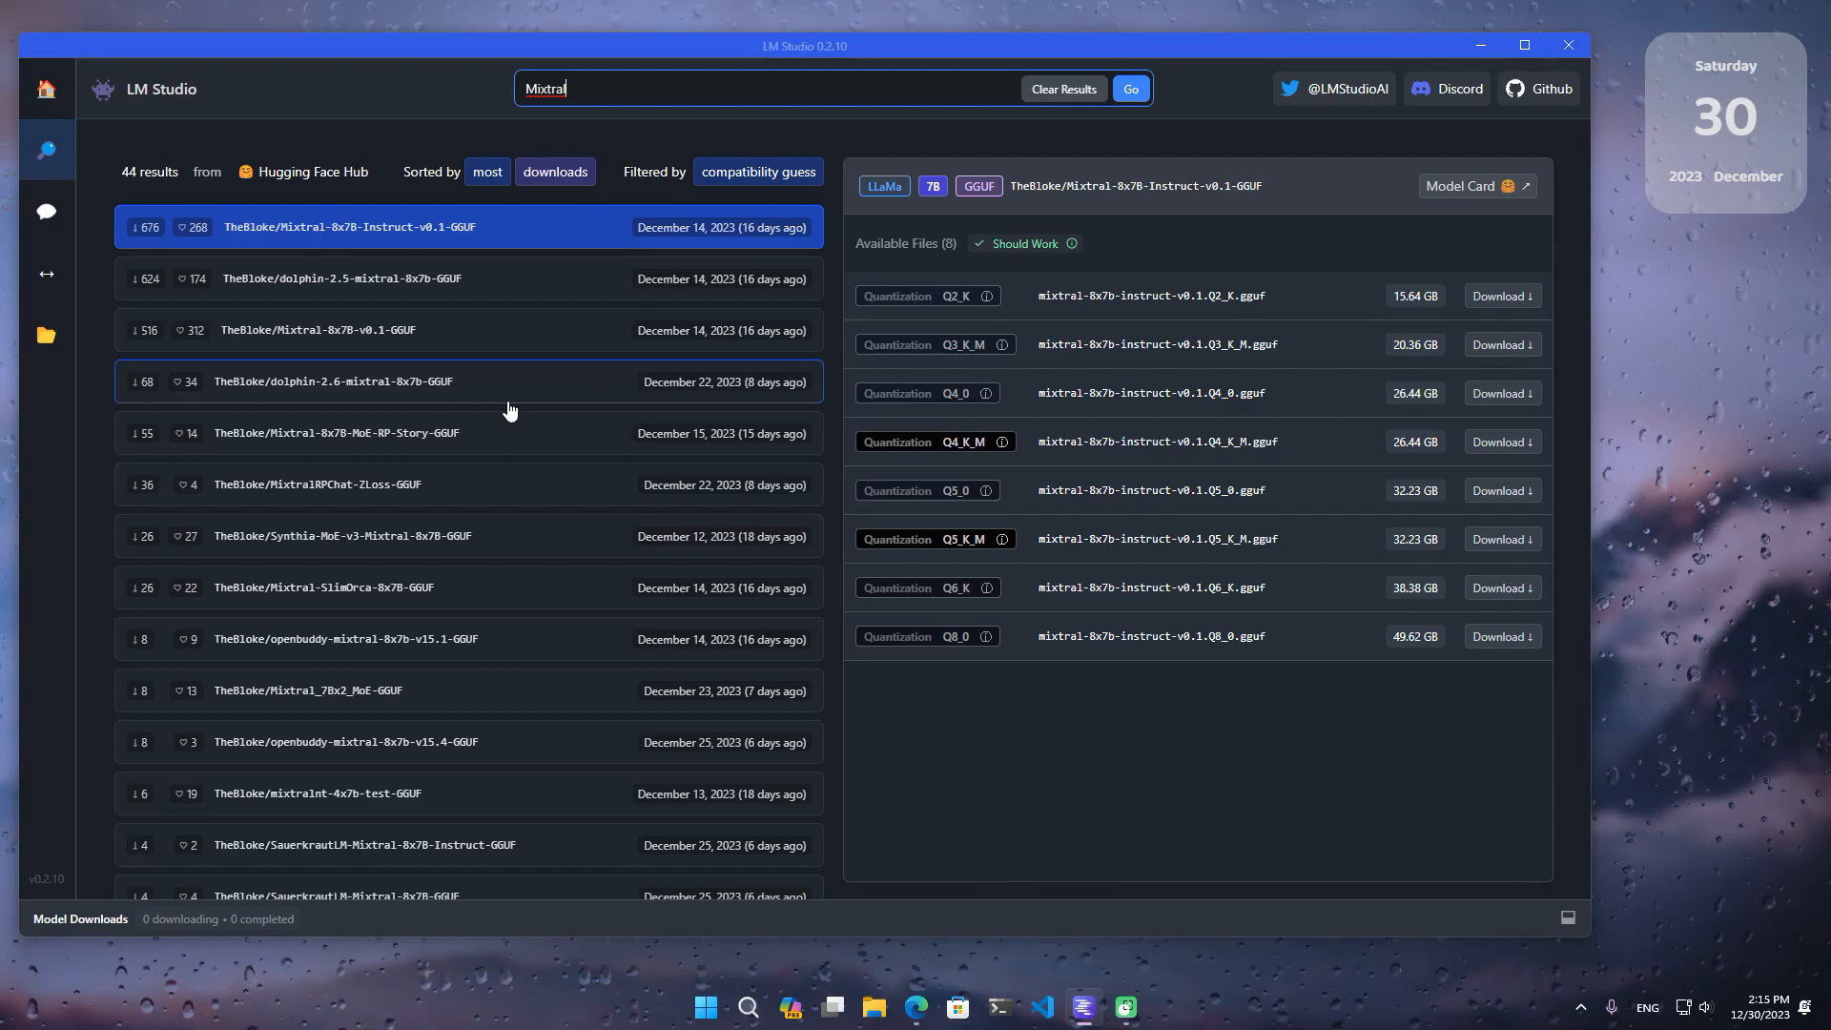
Select the TheBloke/Mixtral-8x7B-Instruct-v0.1-GGUF result and examine the quantization notes of its available files.
click(398, 241)
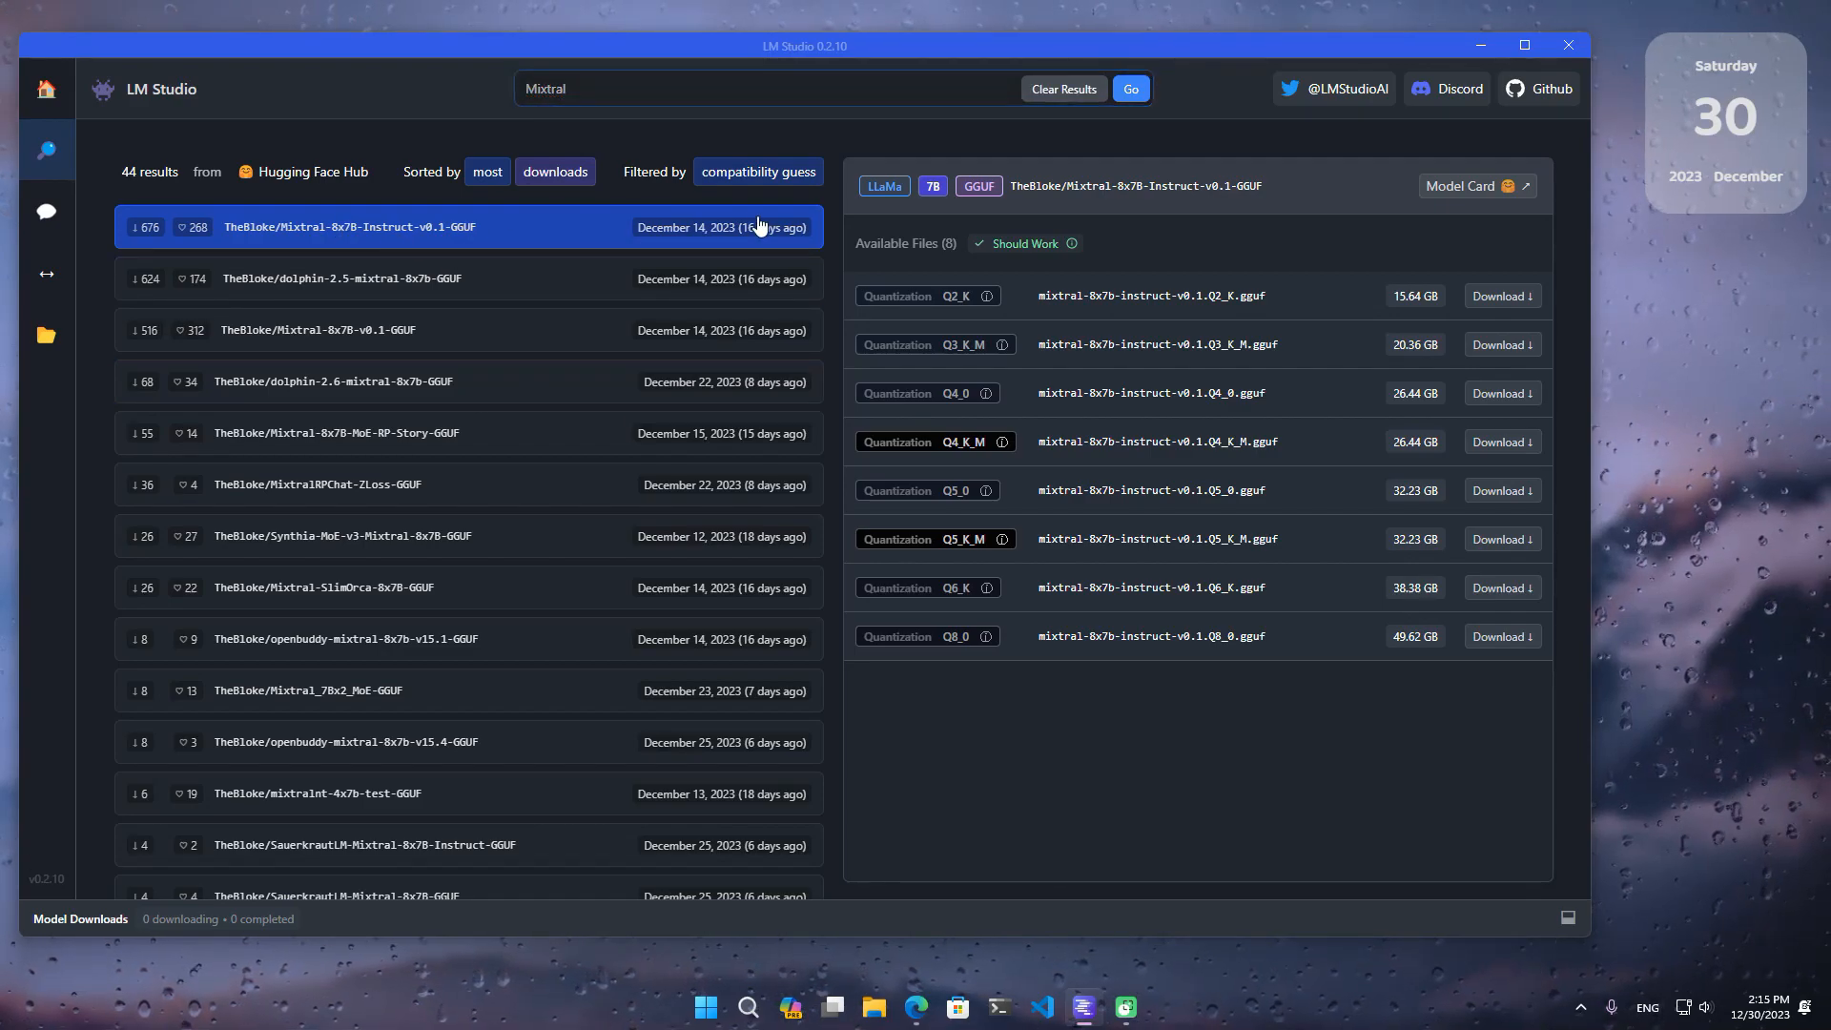
drag(1028, 186, 1276, 188)
click(1273, 186)
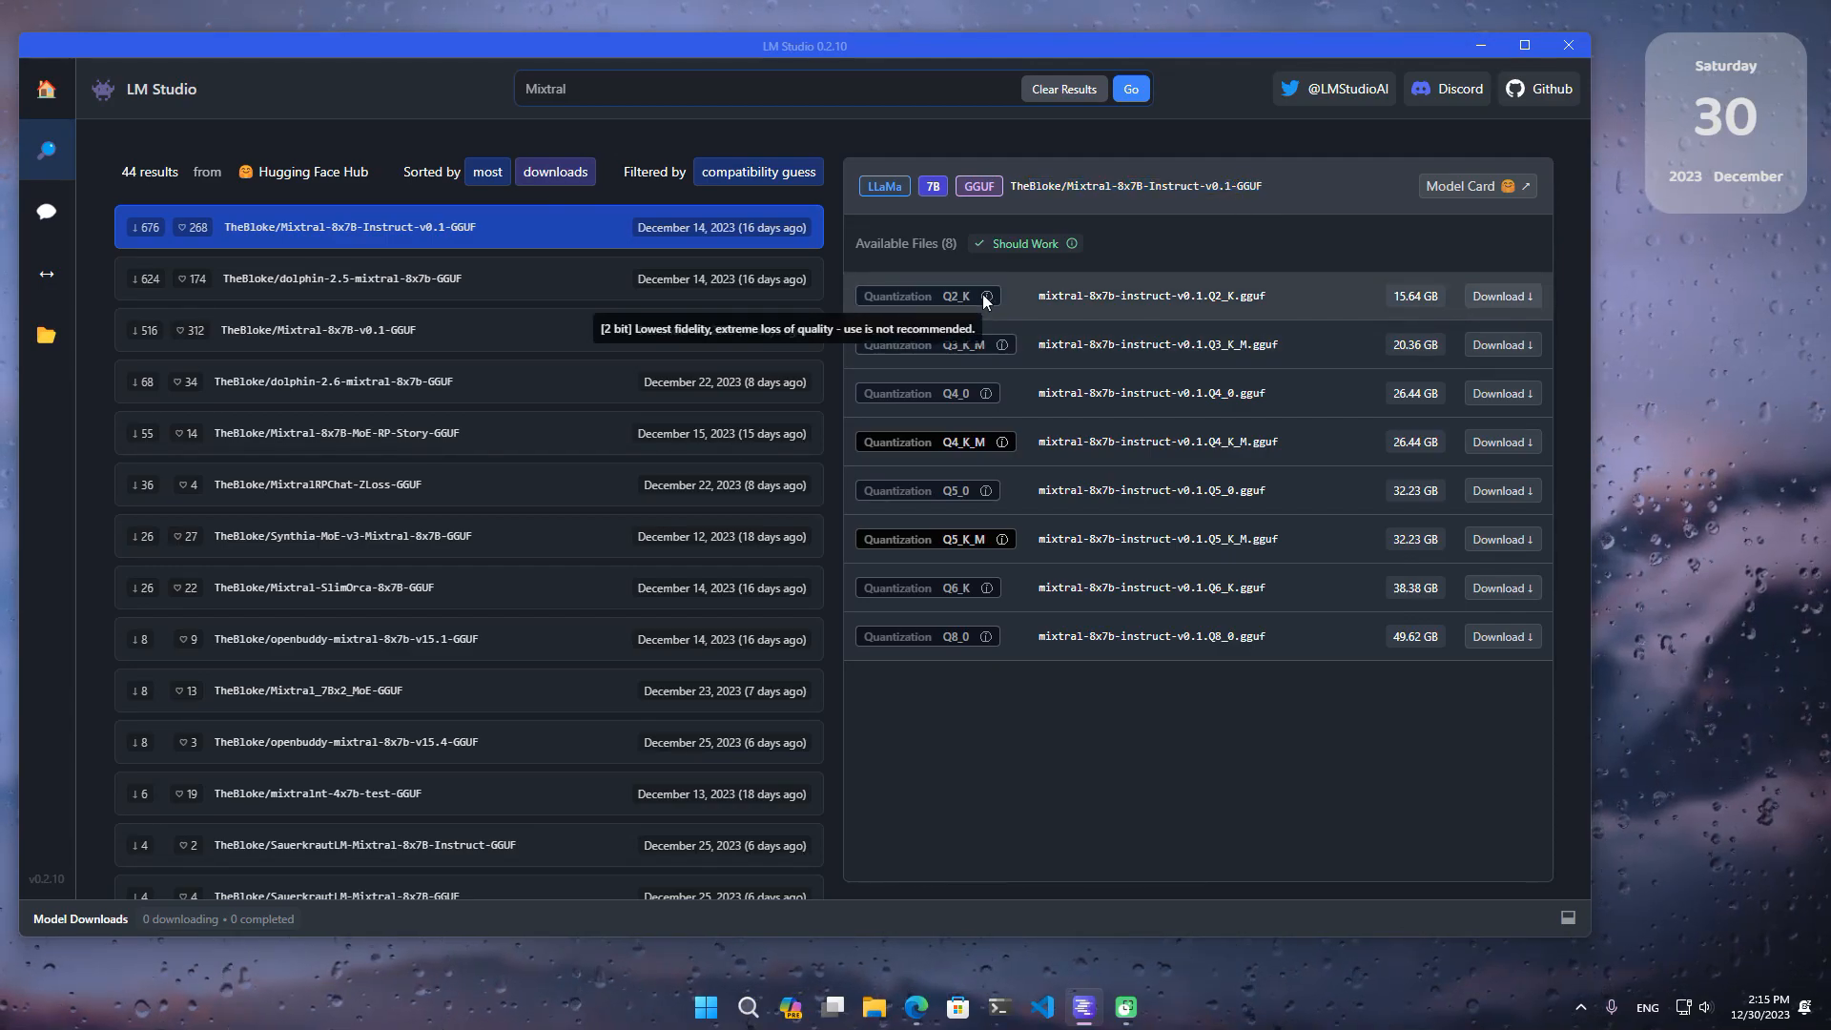
mouse_move(999, 349)
mouse_move(999, 441)
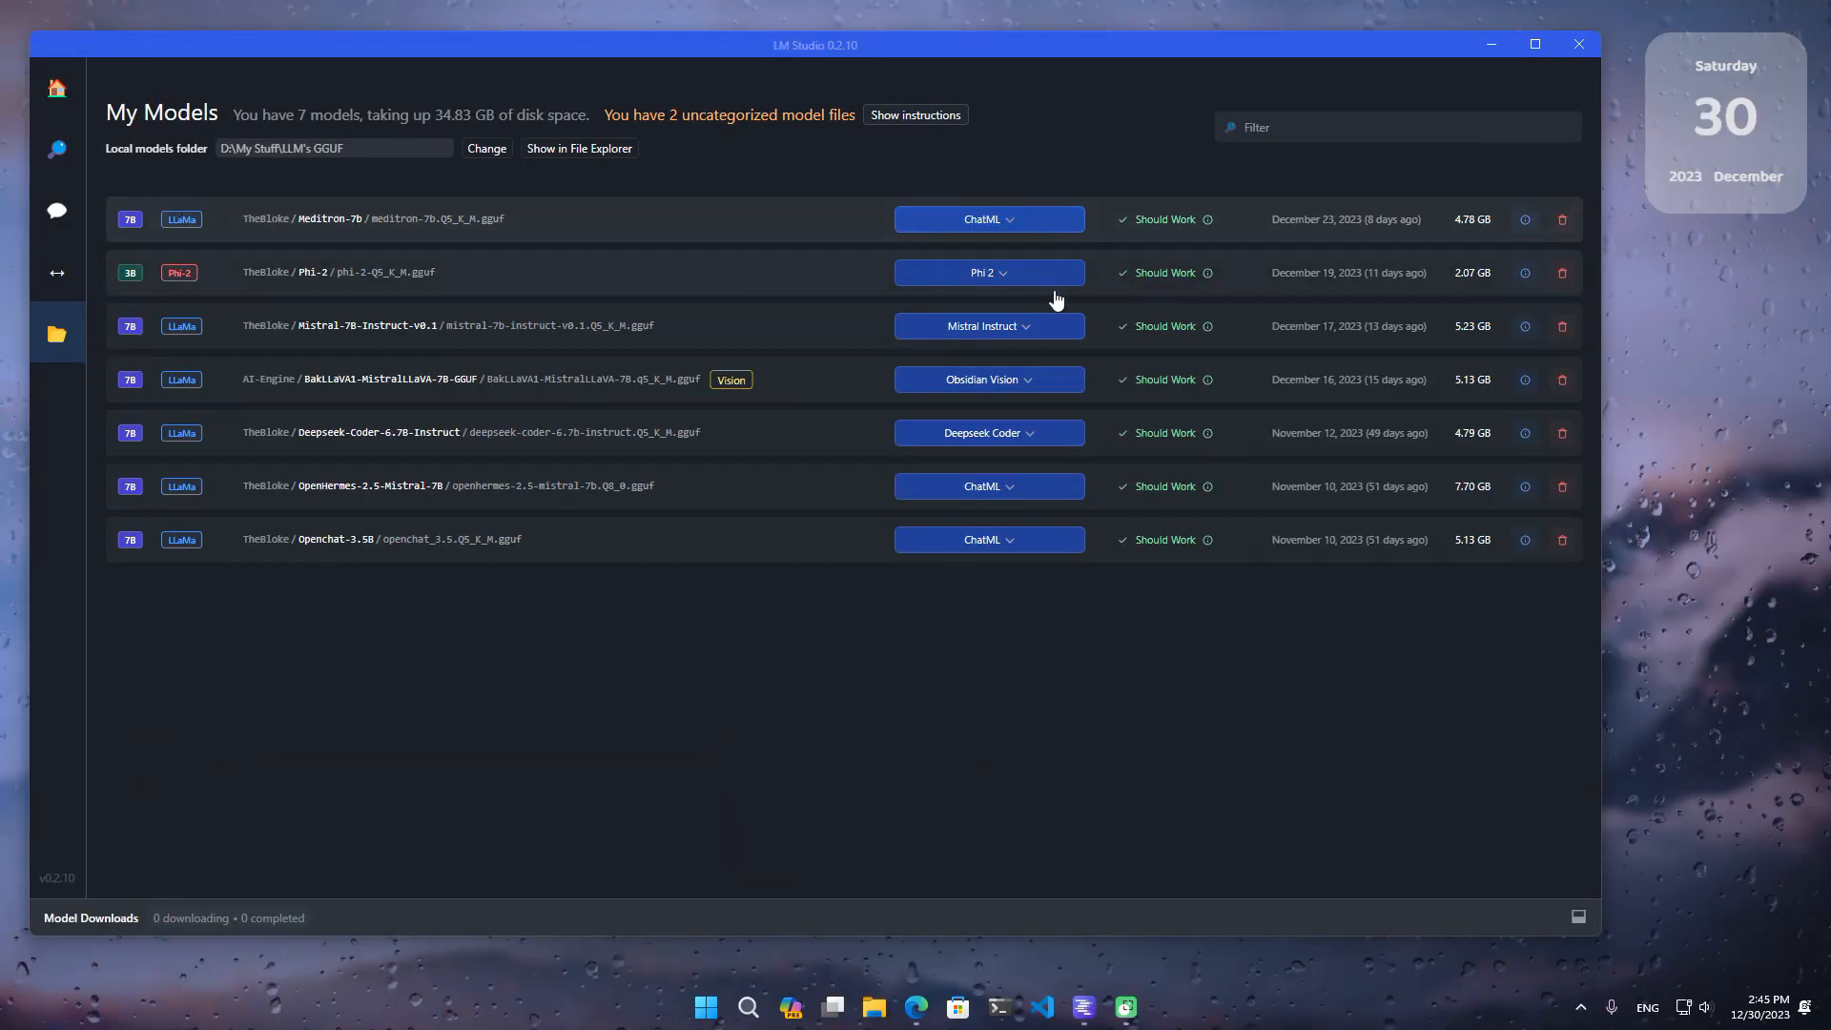
Review the presets available for the Meditron-7b model in My Models.
click(1068, 221)
scroll(1040, 367, down, 3)
scroll(1039, 286, up, 5)
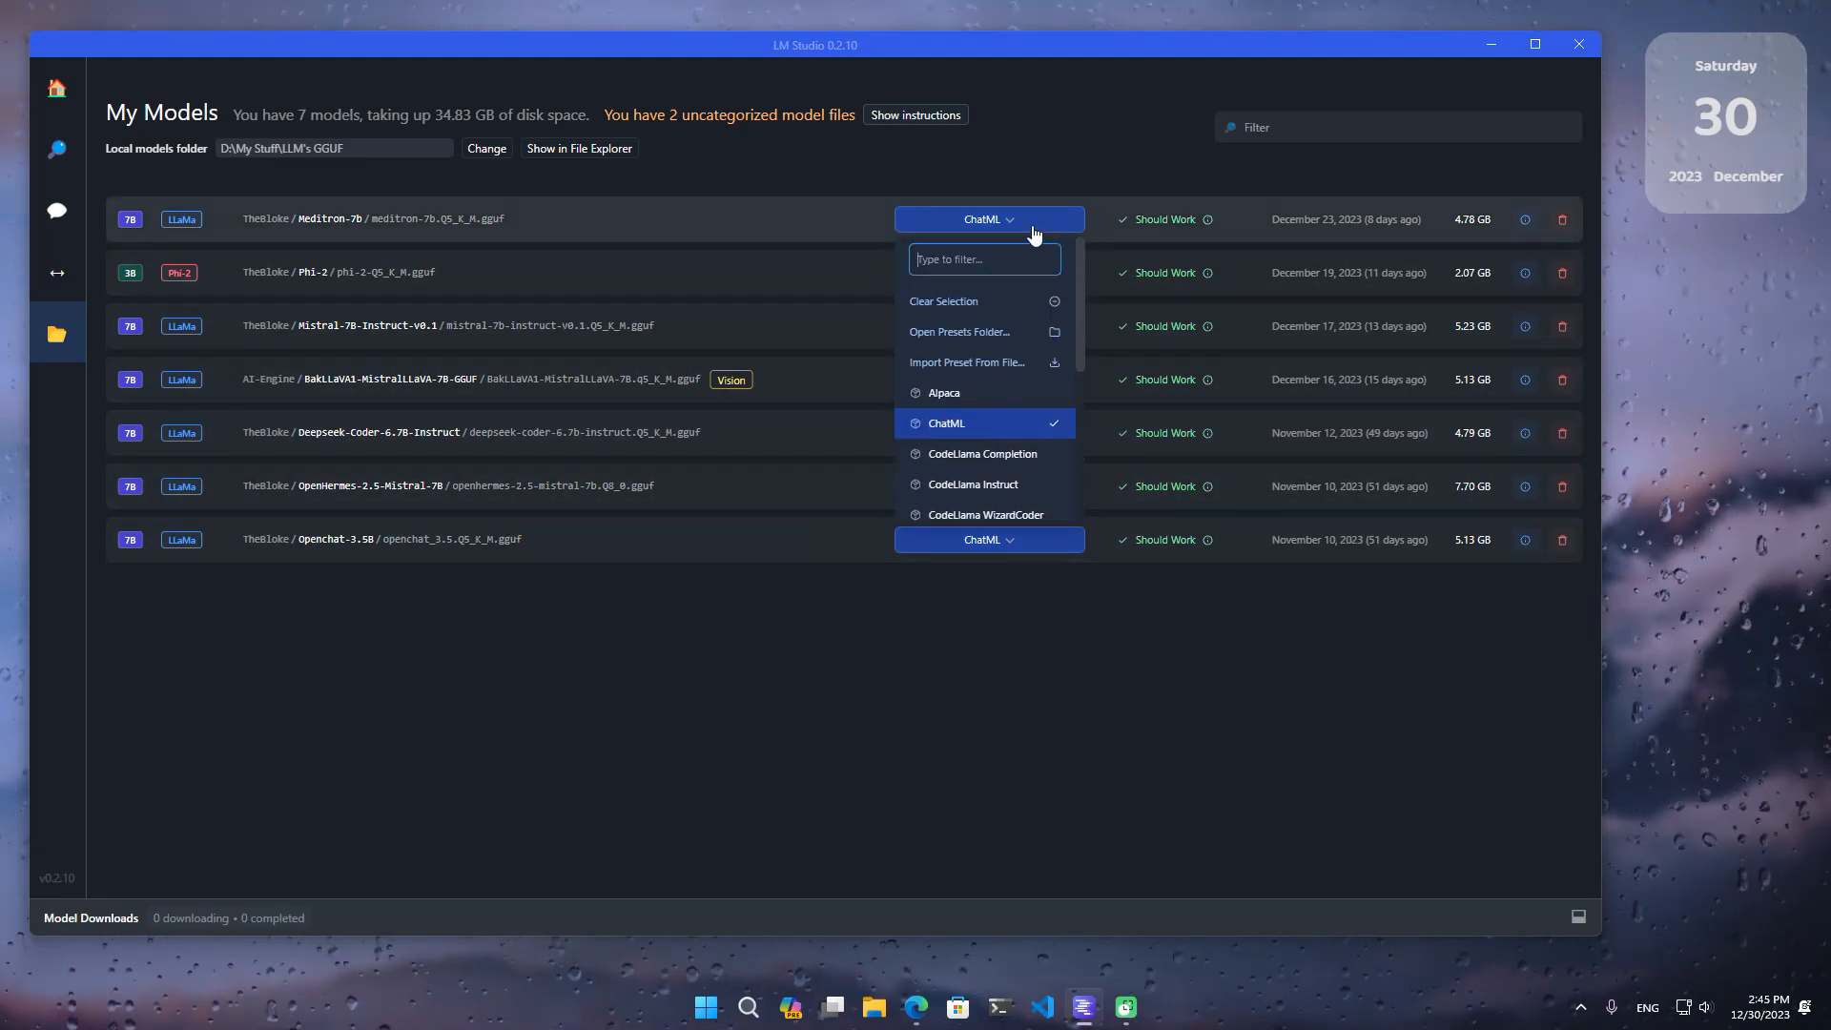
click(1038, 221)
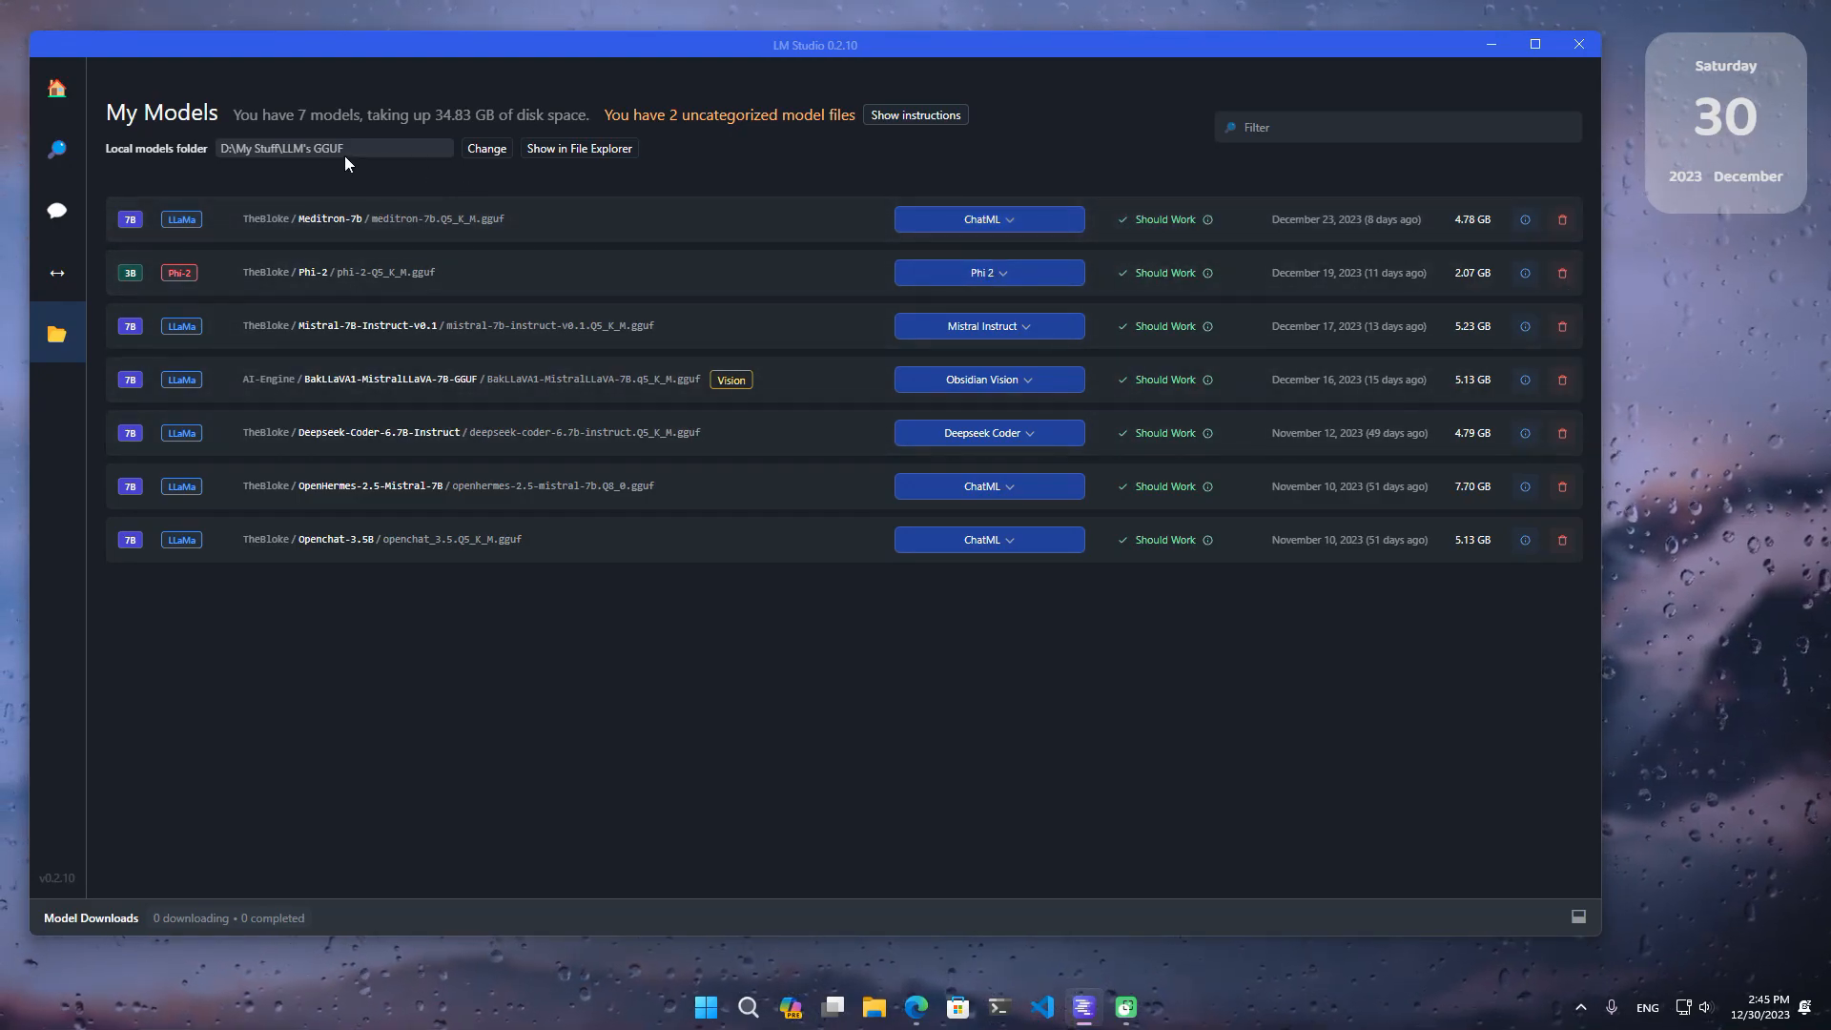
Inspect the local models folder in the folder selection dialog, and dismiss the dialog.
drag(192, 160, 493, 165)
click(490, 157)
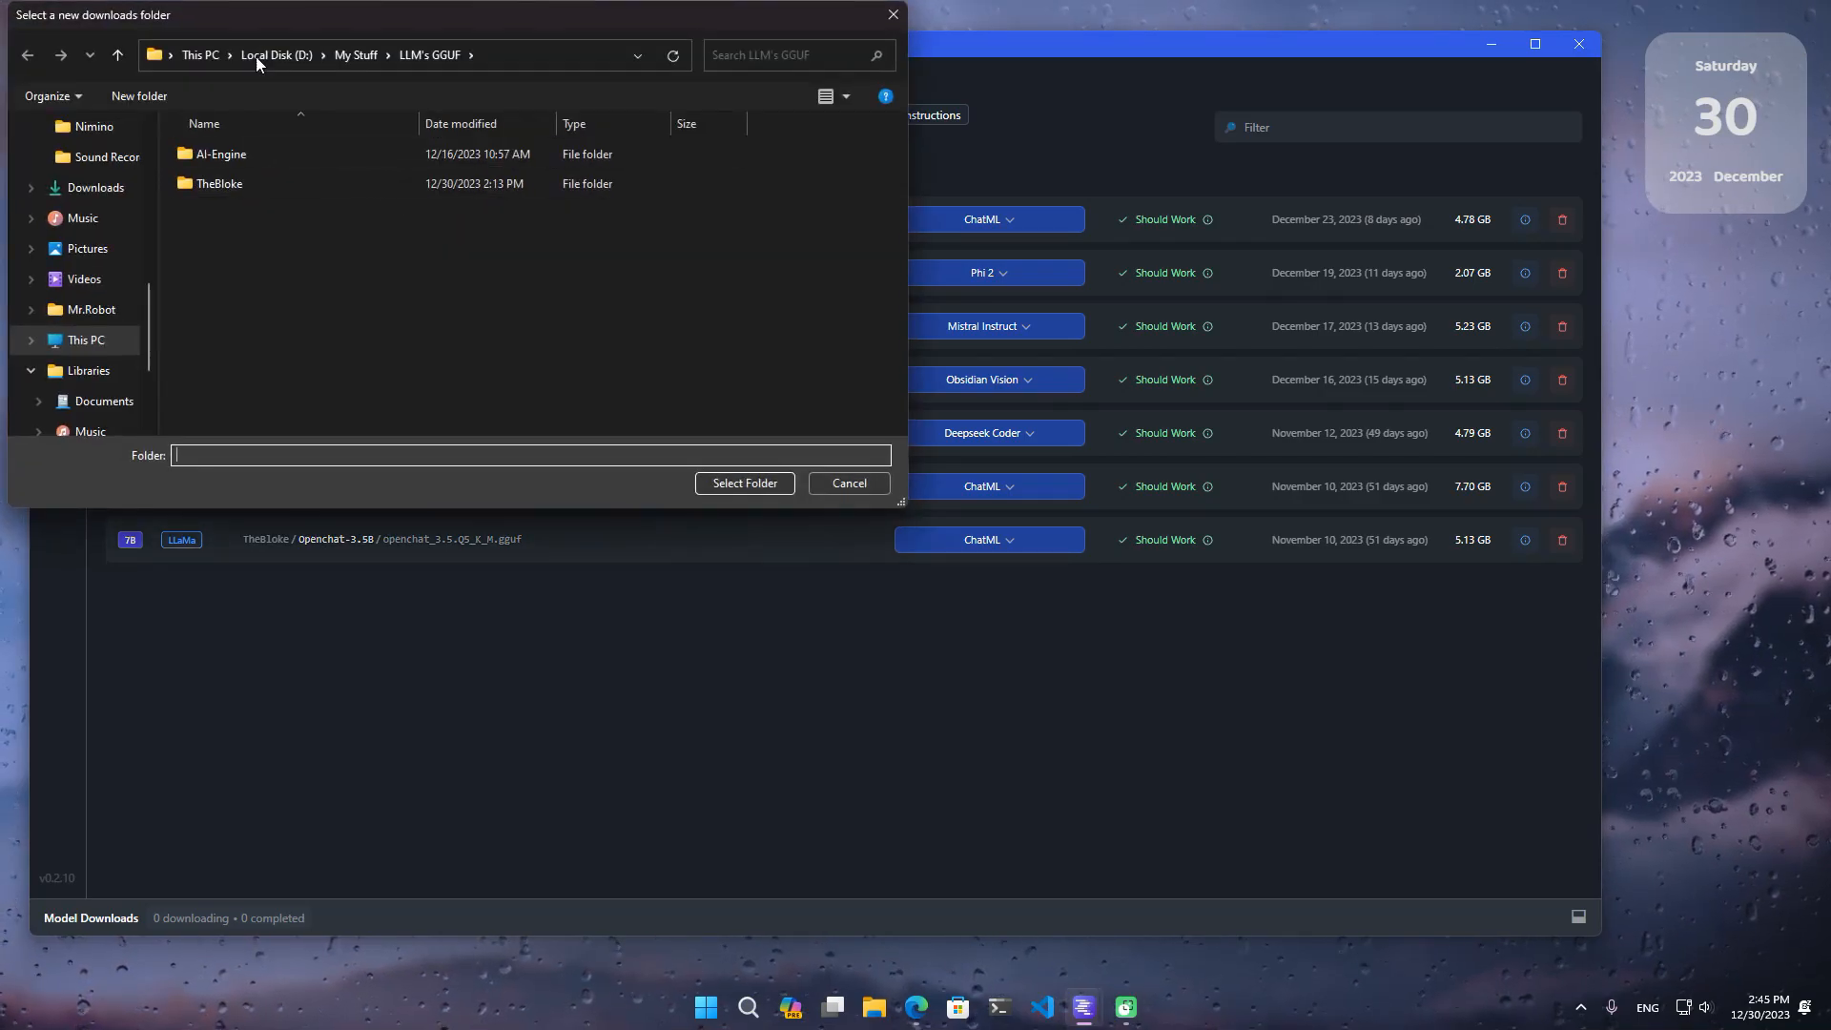
click(873, 484)
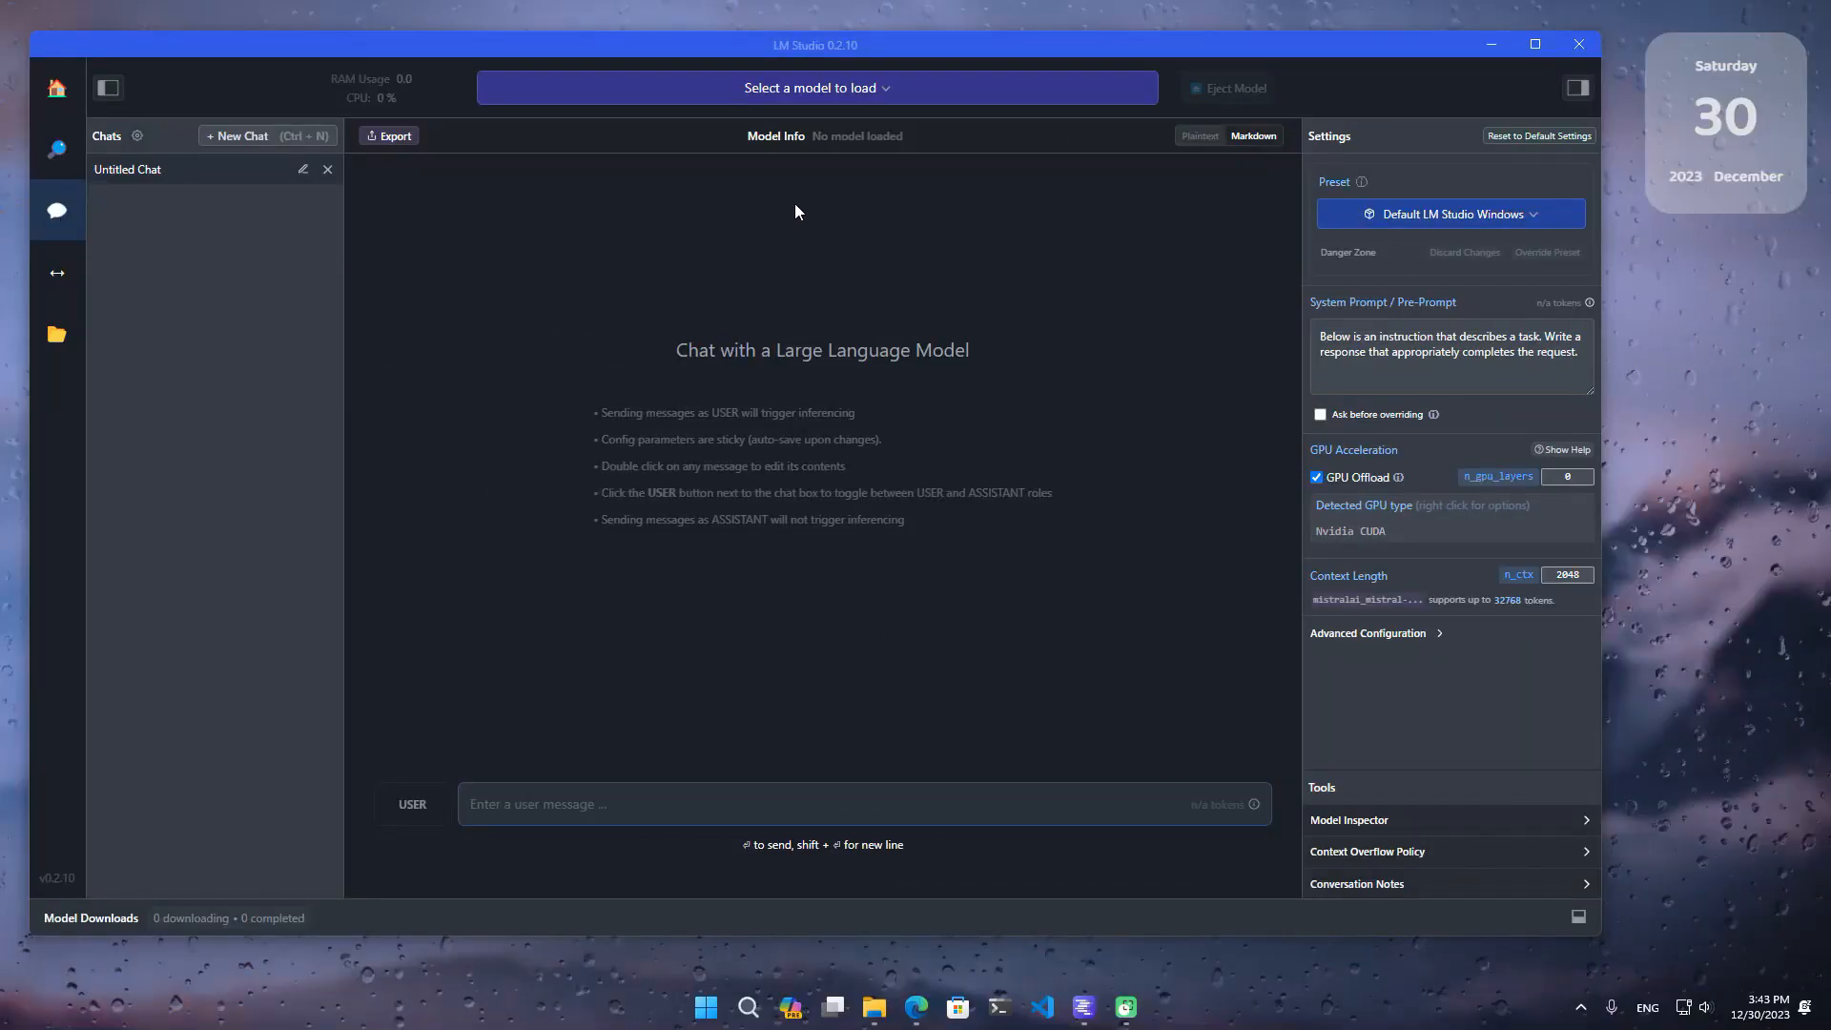
Load the mistral instruct v0 1 7B Q5_K_M model in the chat and send the message "whats your name?".
click(921, 93)
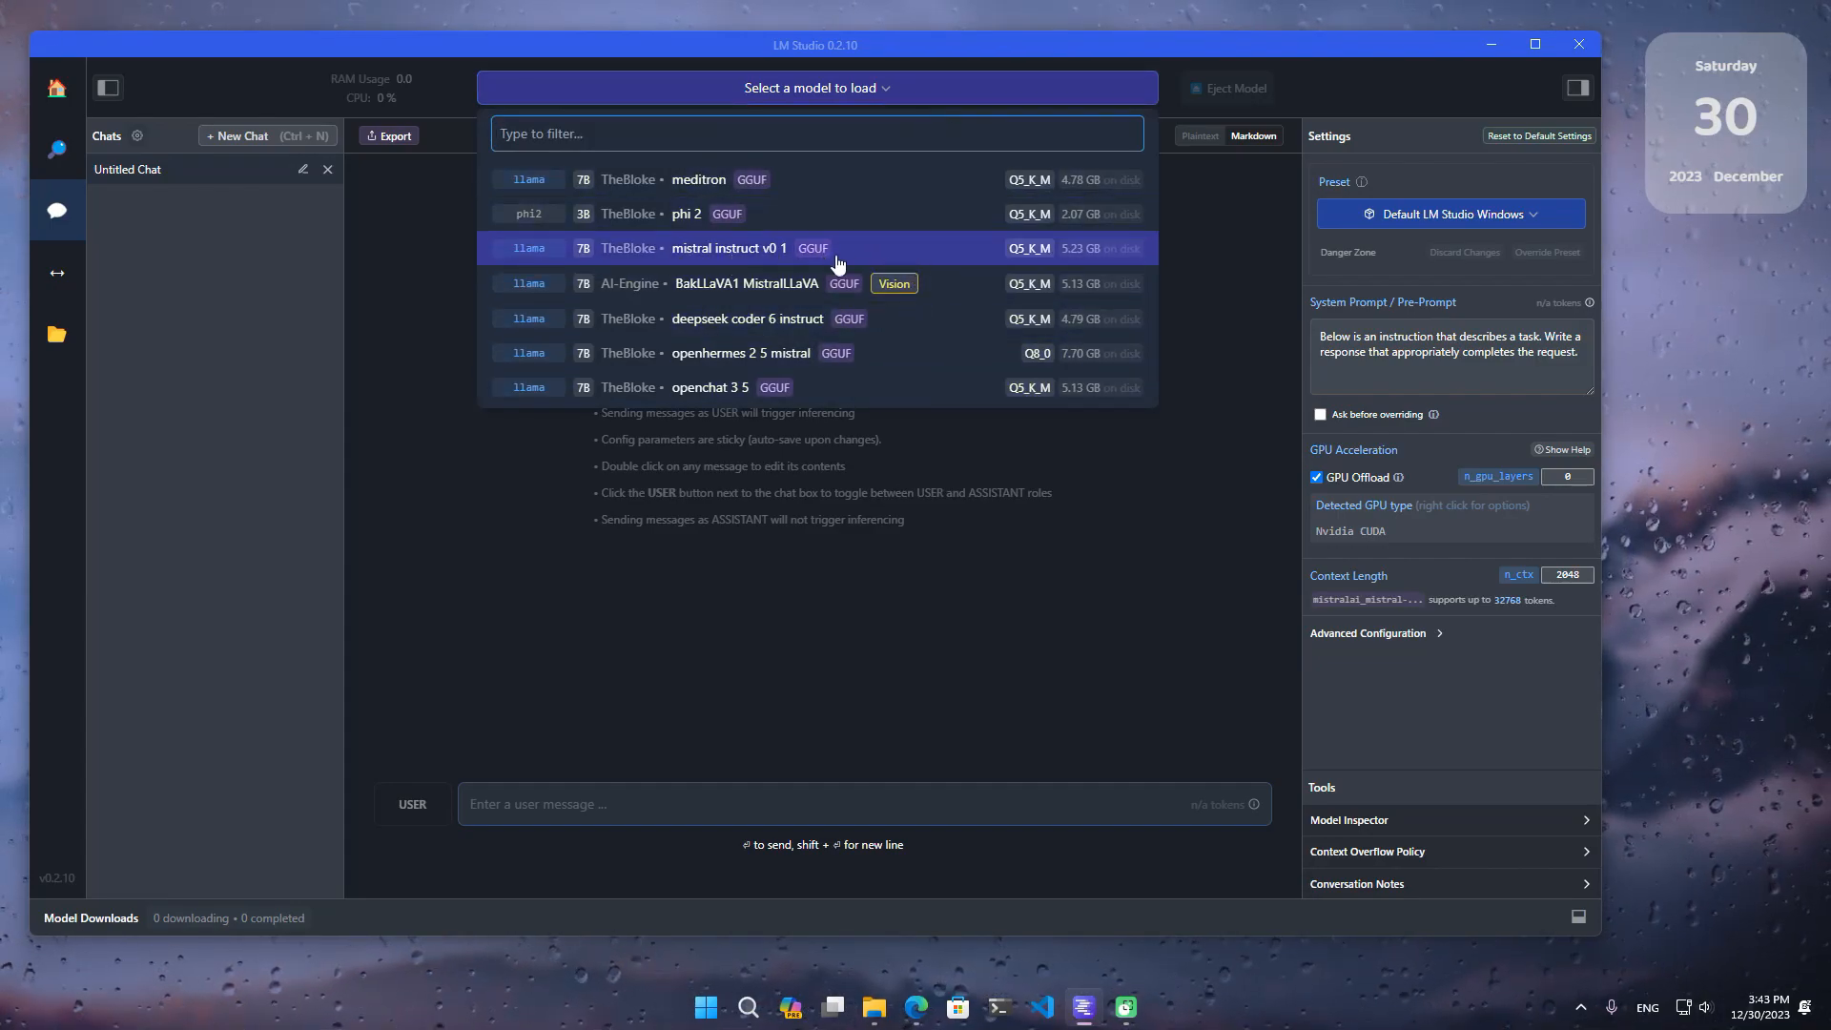
click(872, 250)
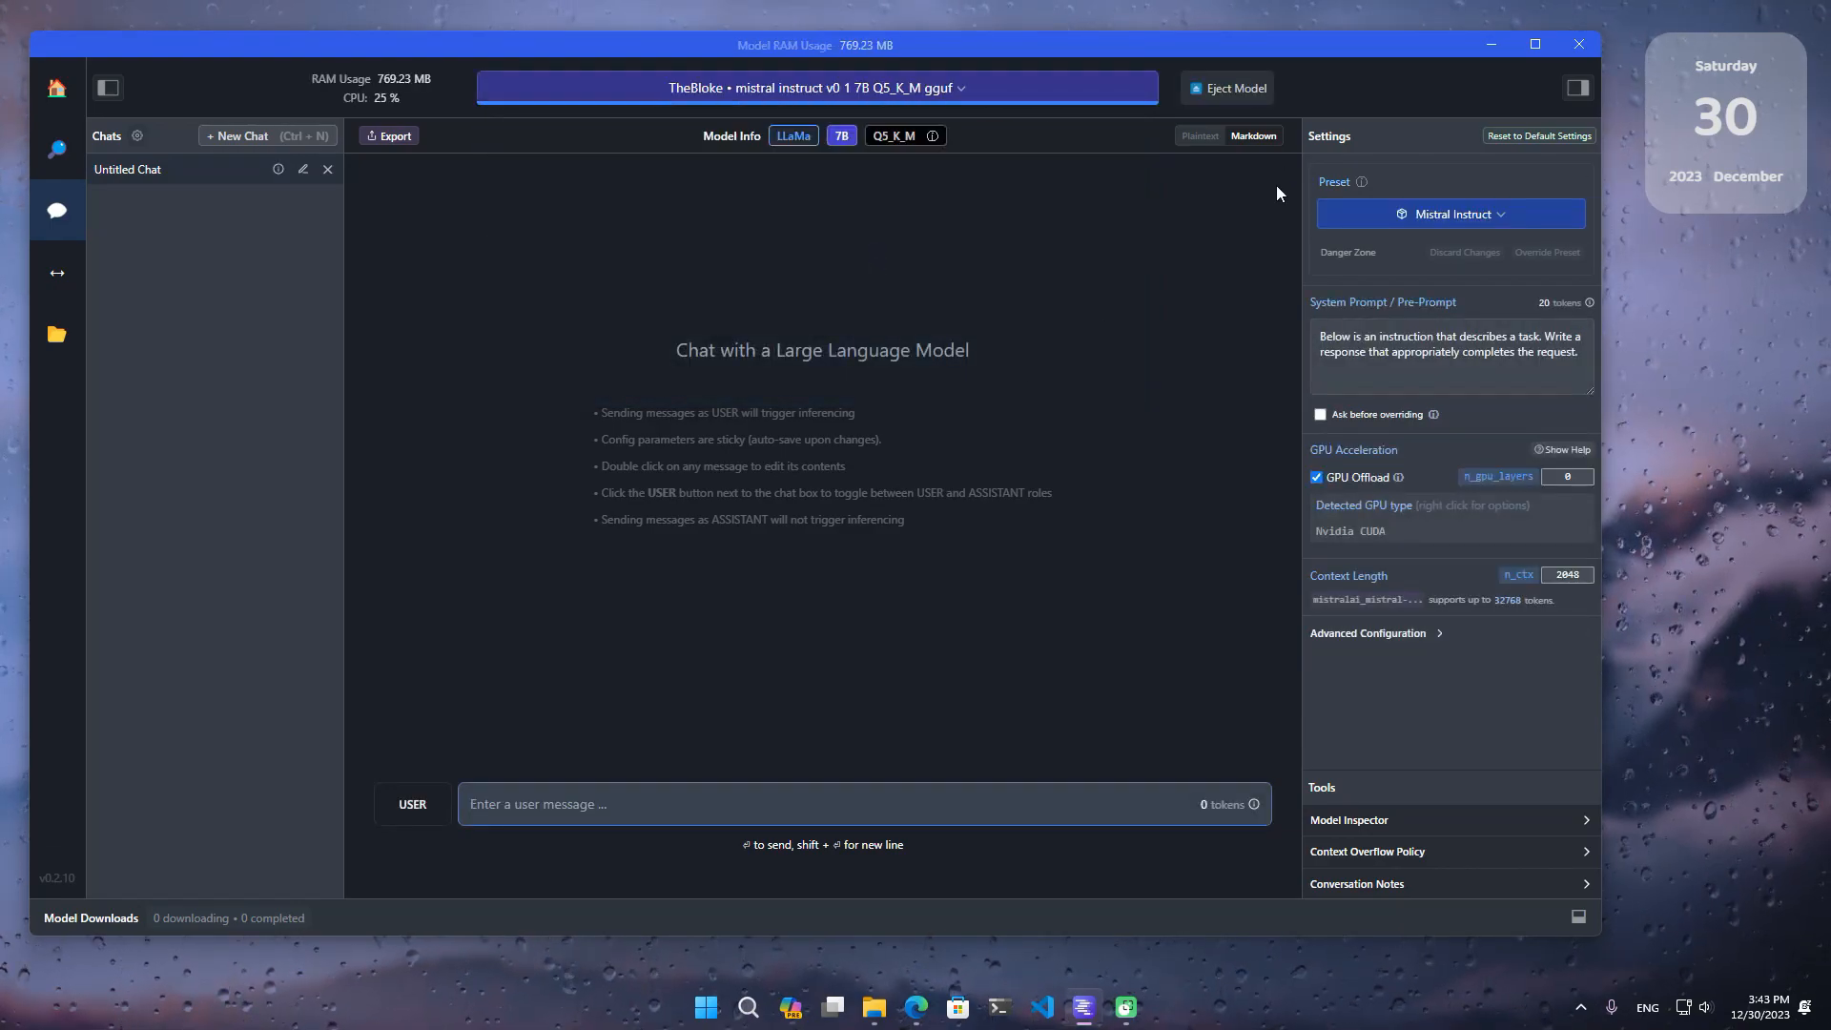
text(wh)
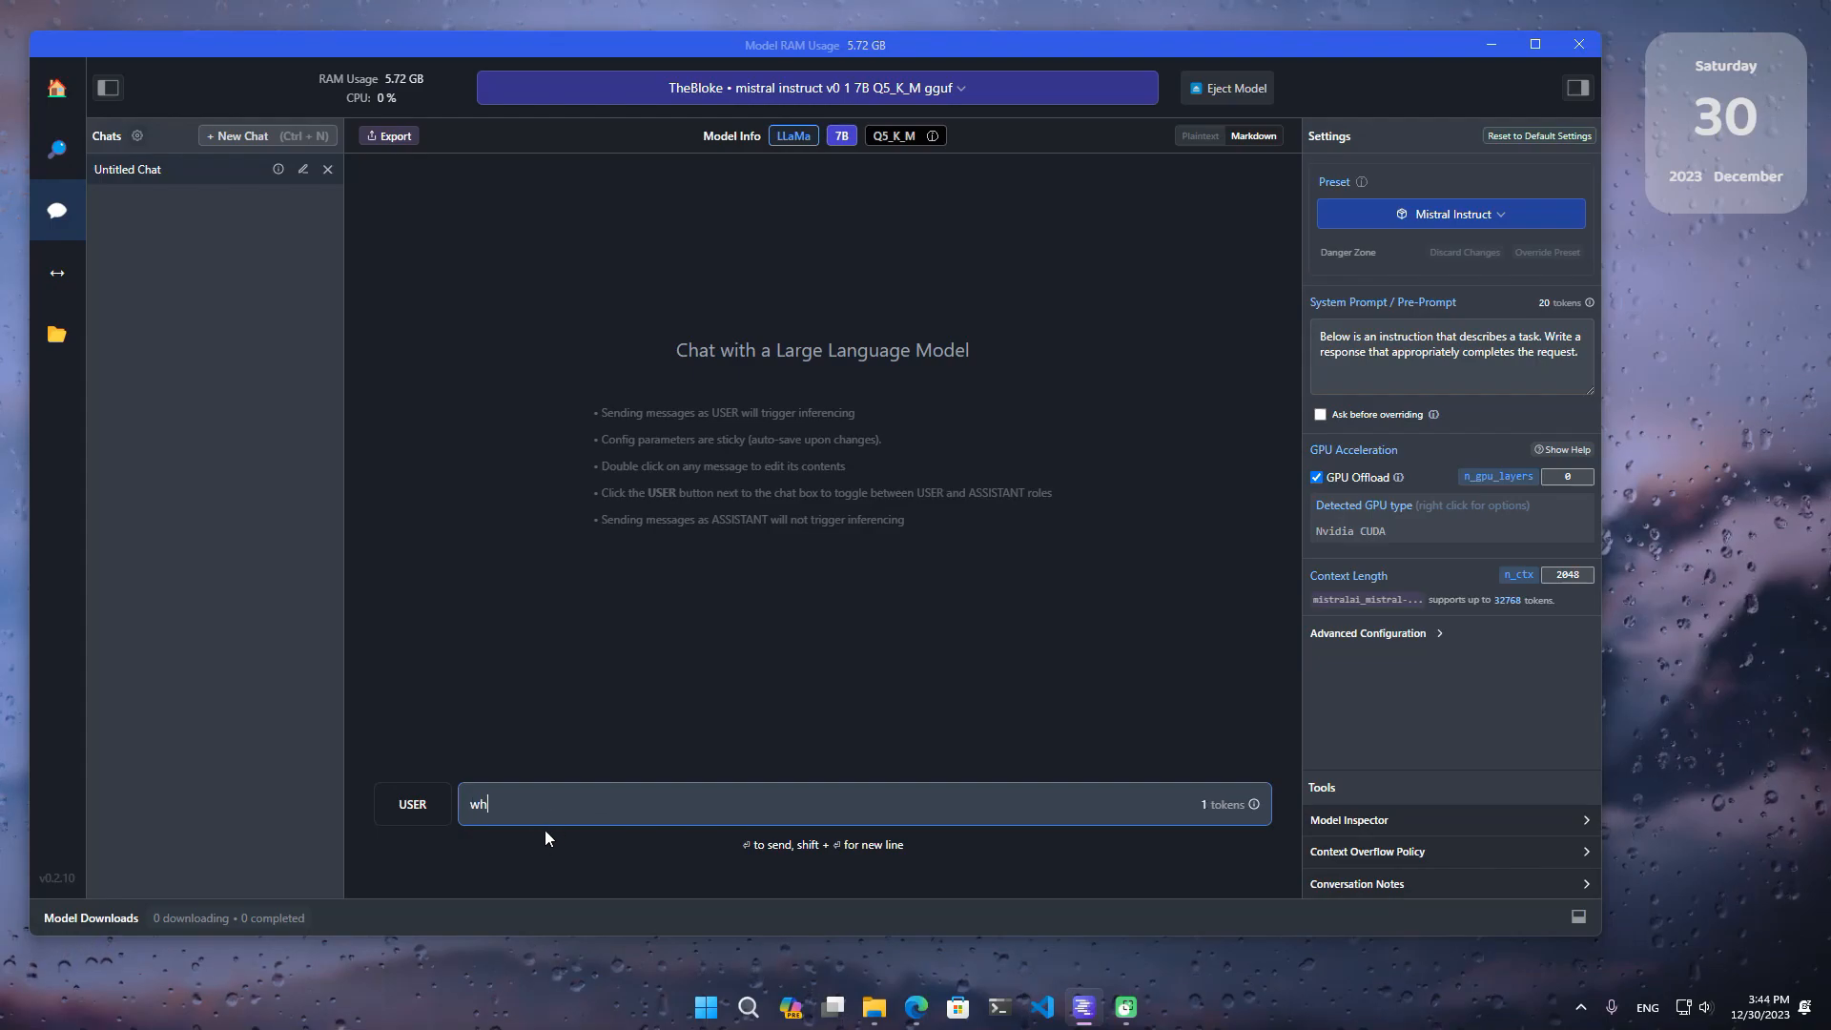
text(ats your name?)
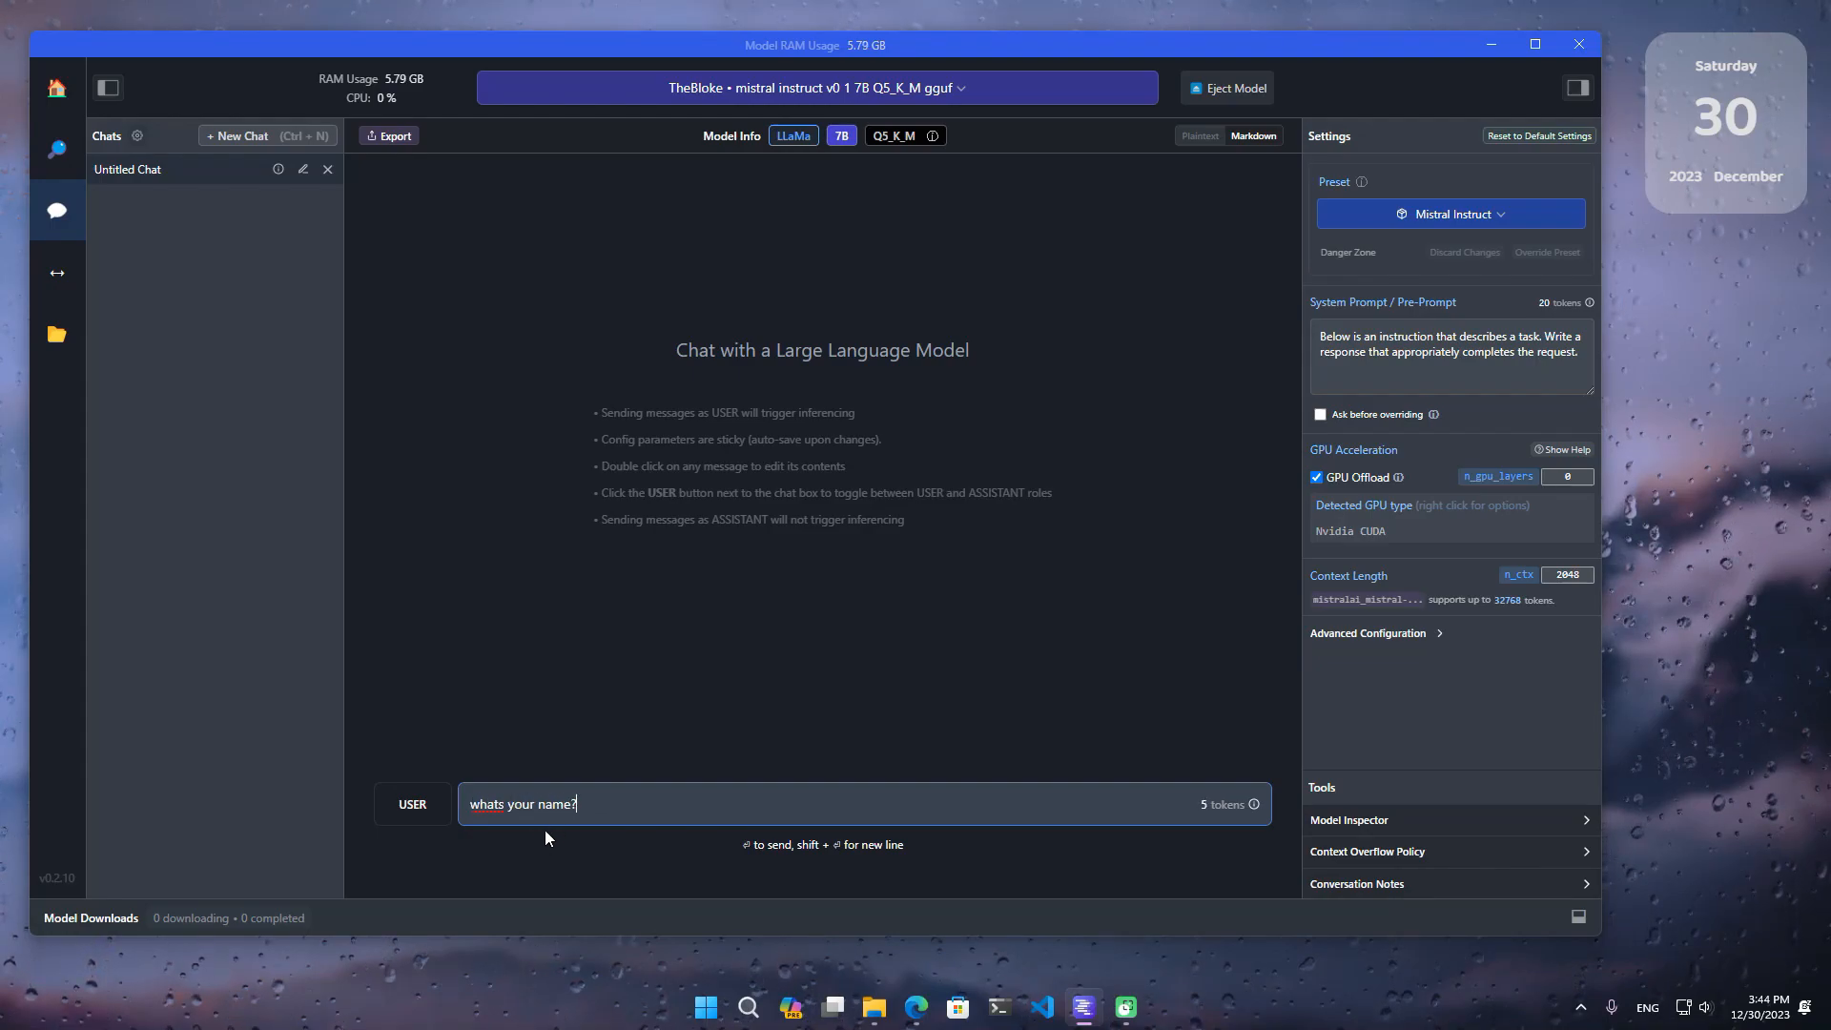
key(Return)
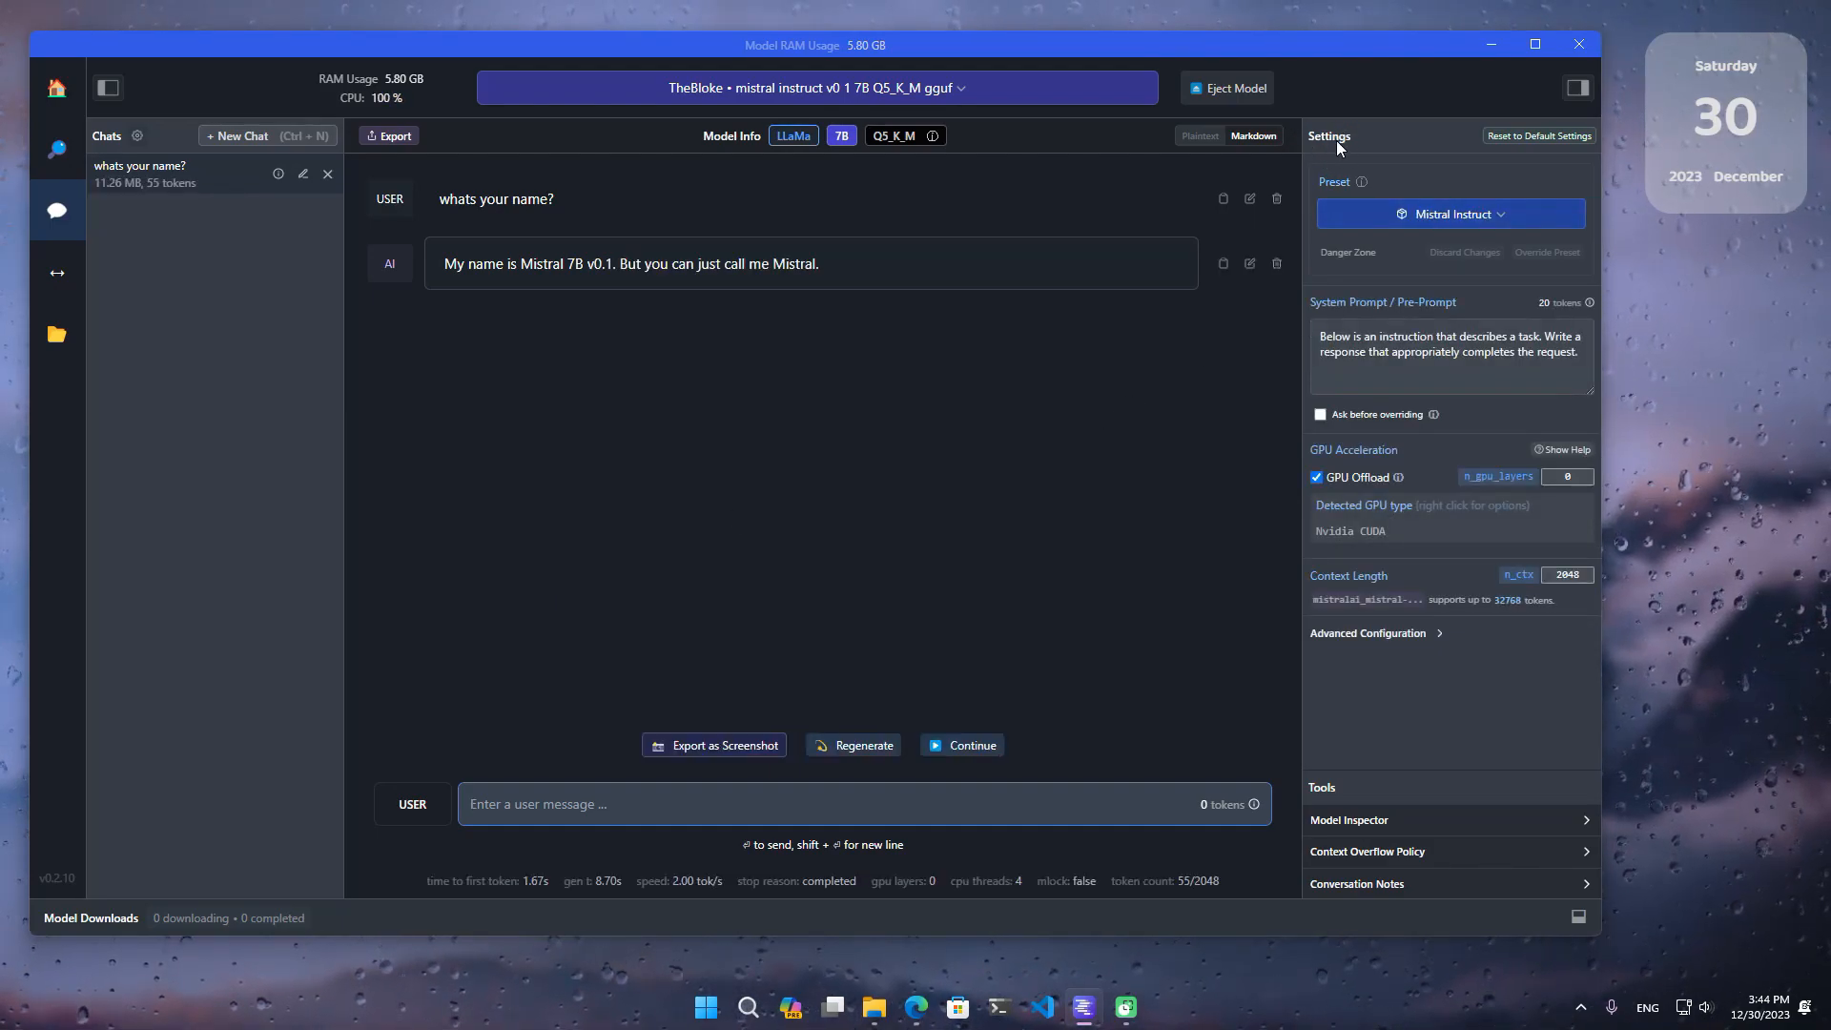
Browse the chat settings' preset list and select Mistral Instruct.
click(1492, 217)
scroll(1473, 462, down, 3)
scroll(1473, 462, up, 5)
click(1383, 602)
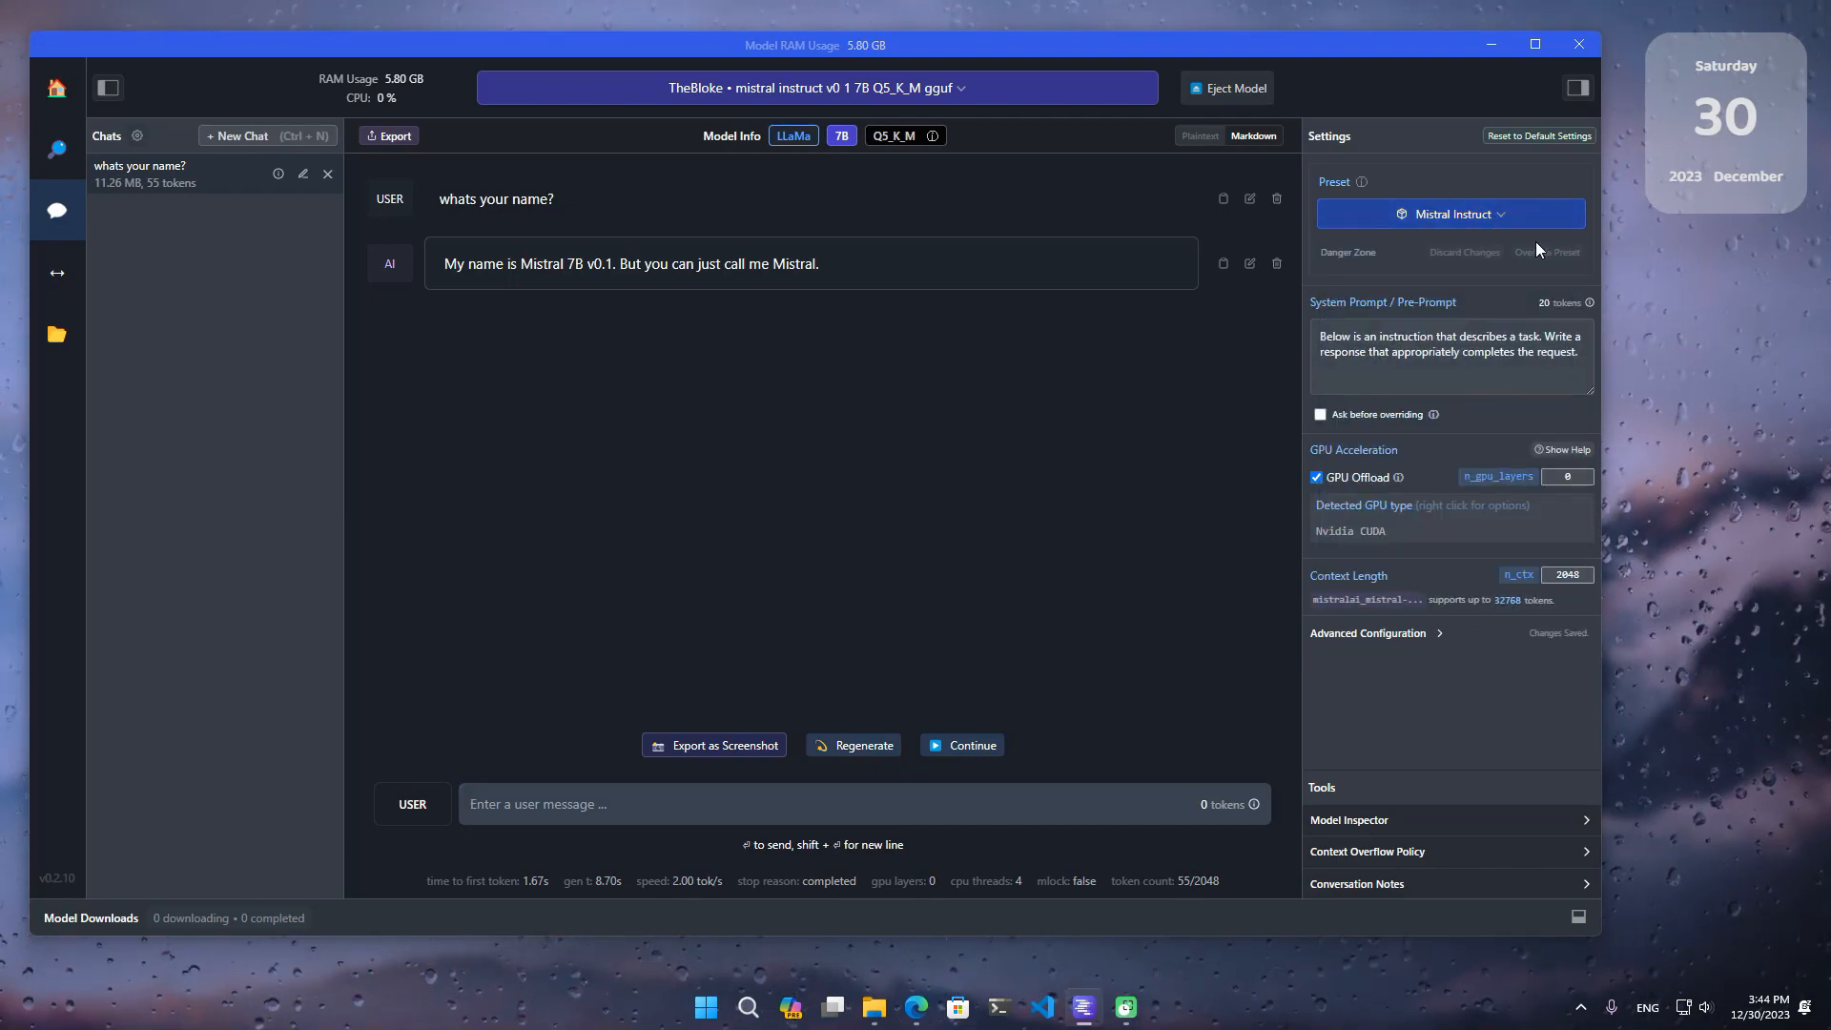
Set the number of GPU offload layers (n_gpu_layers) to 35.
mouse_move(1328, 491)
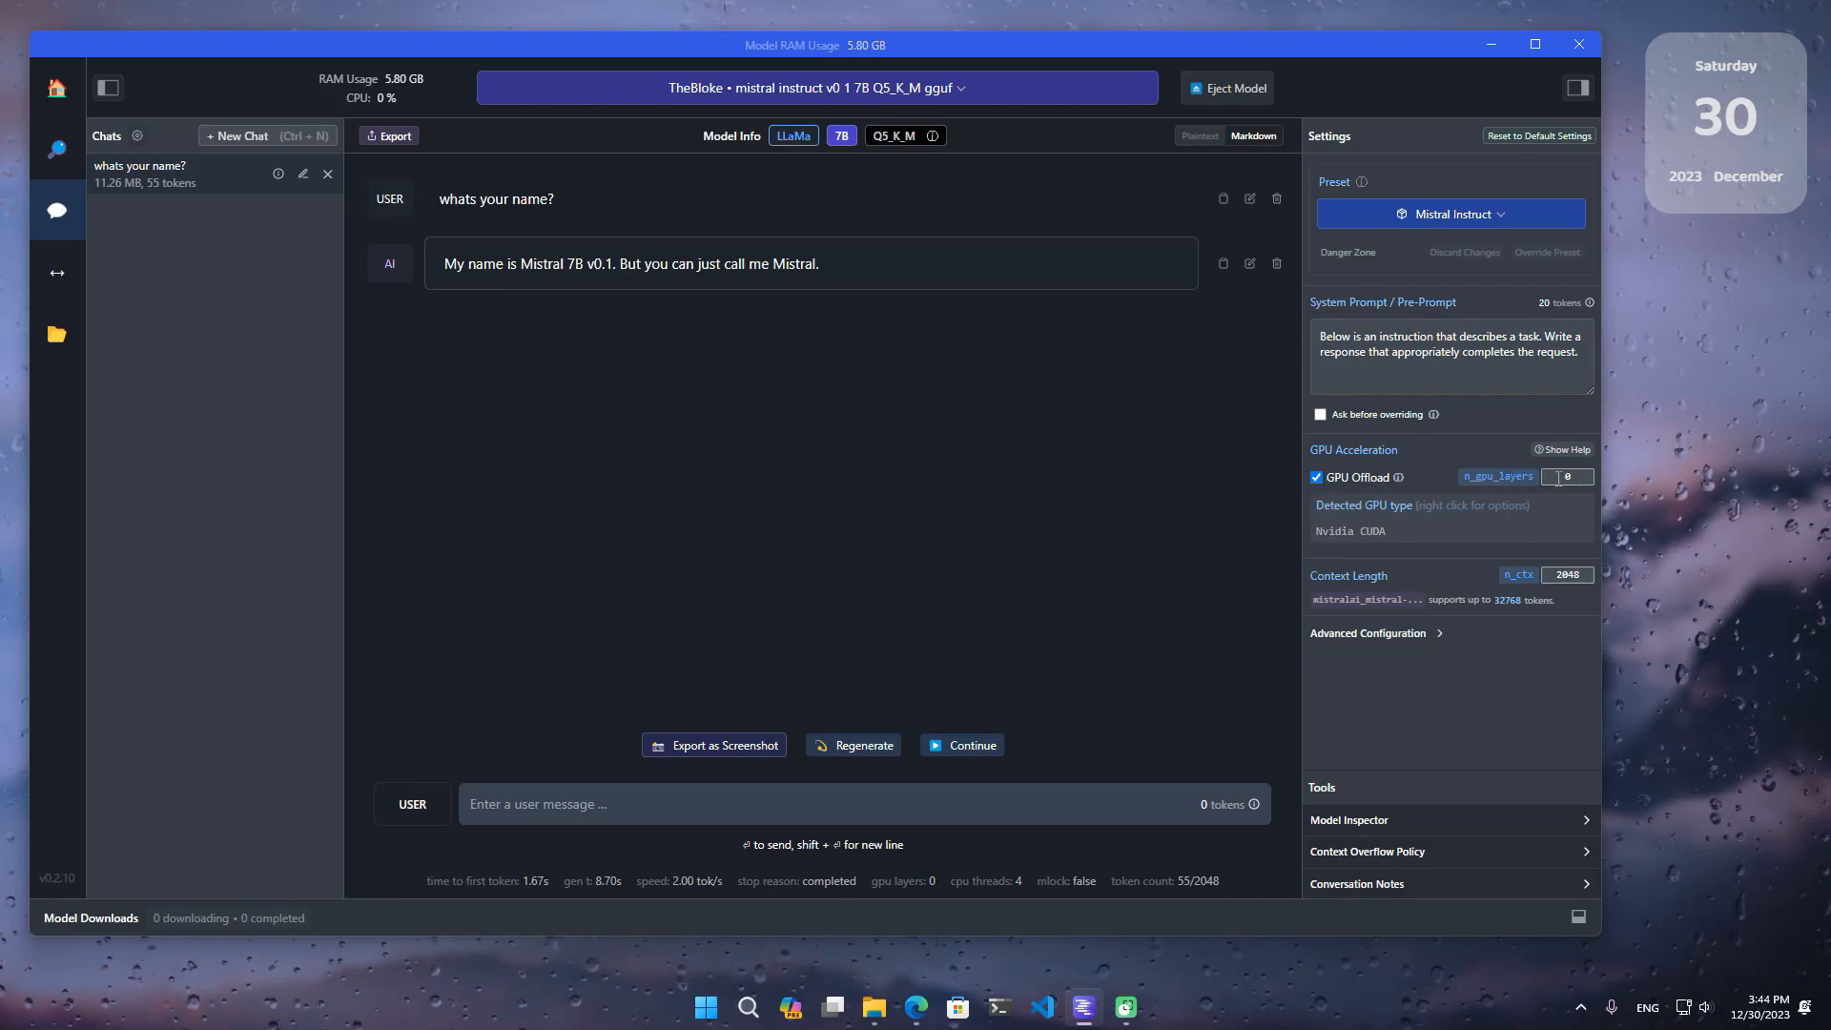
text(20)
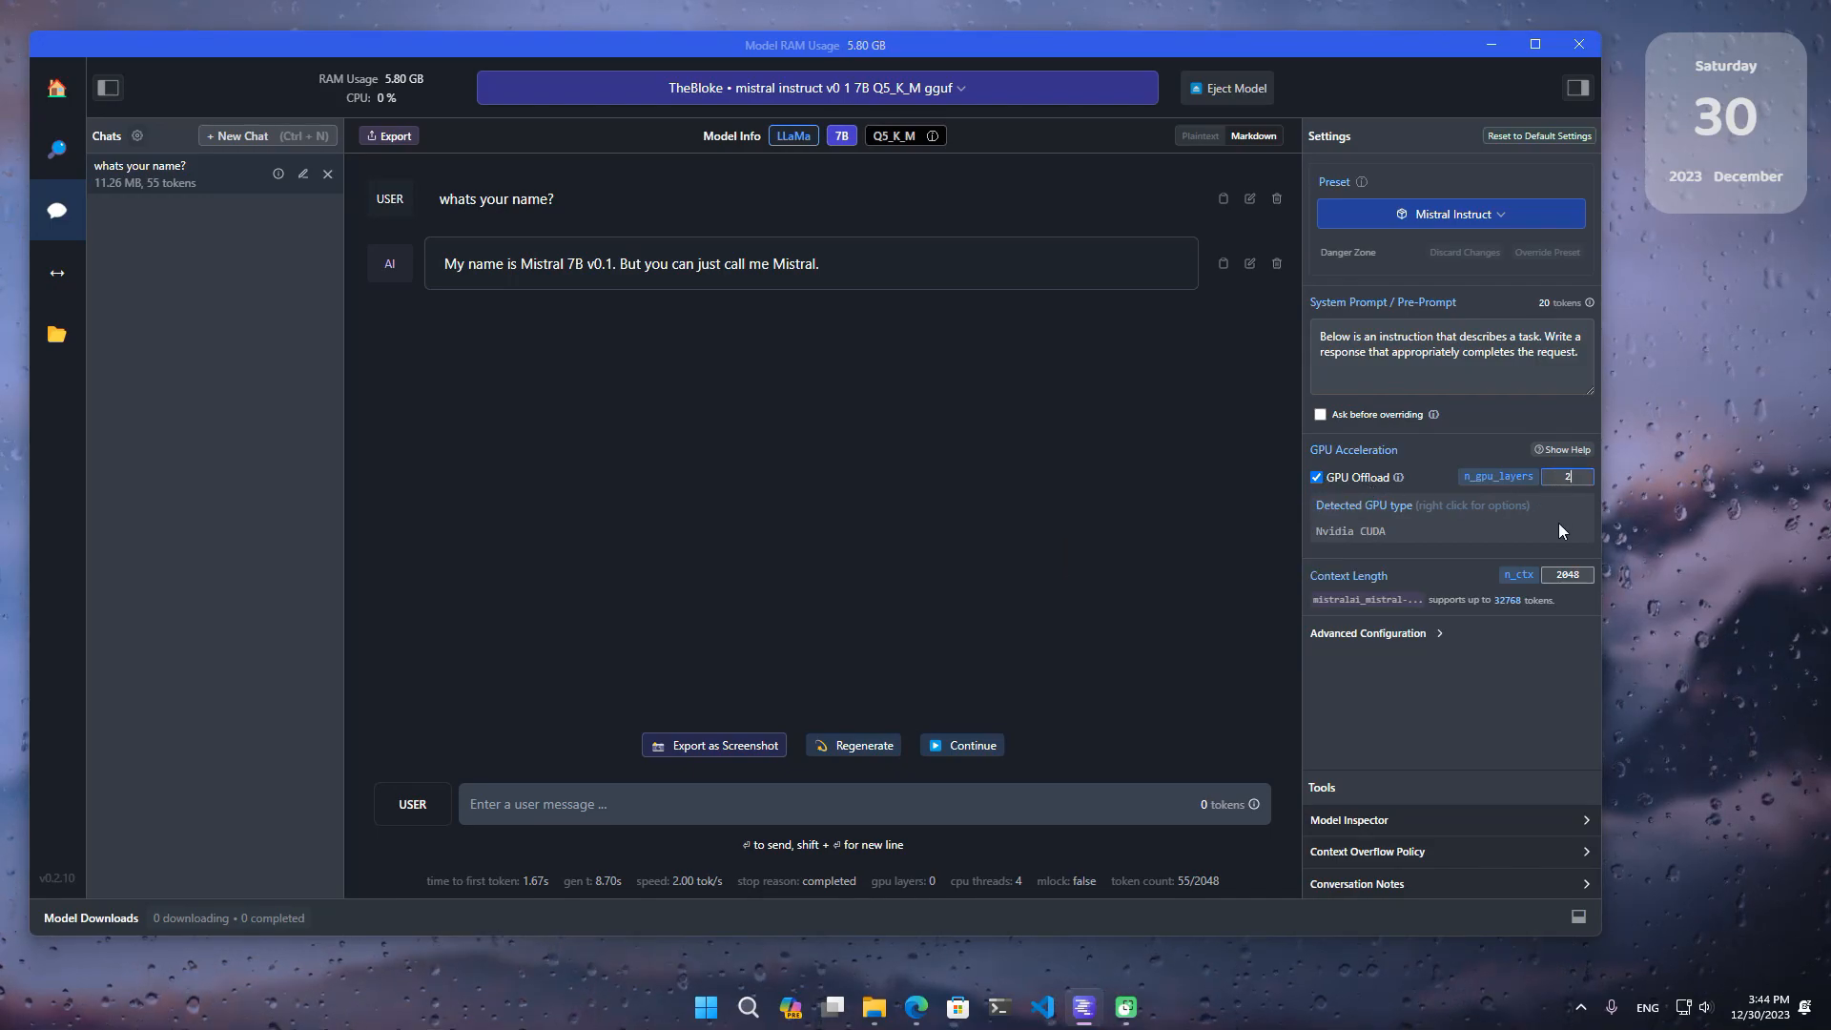
key(BackSpace)
key(BackSpace)
text(35)
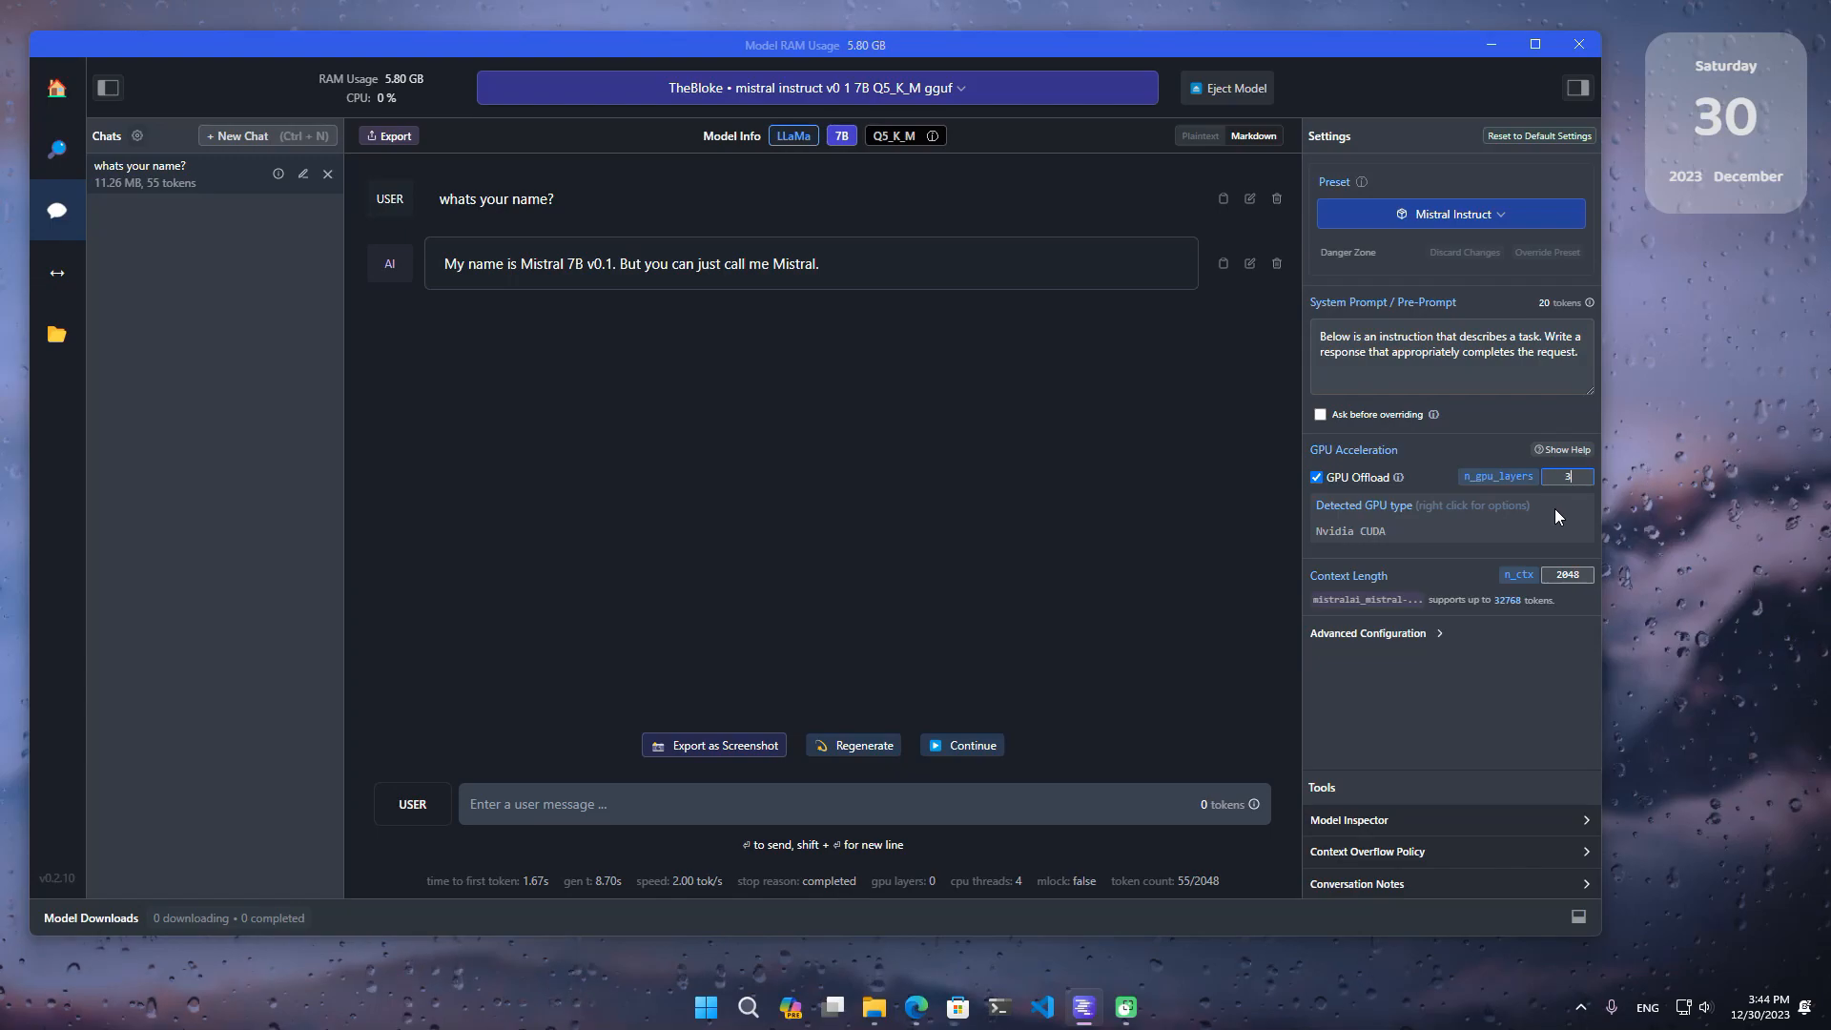
click(1527, 515)
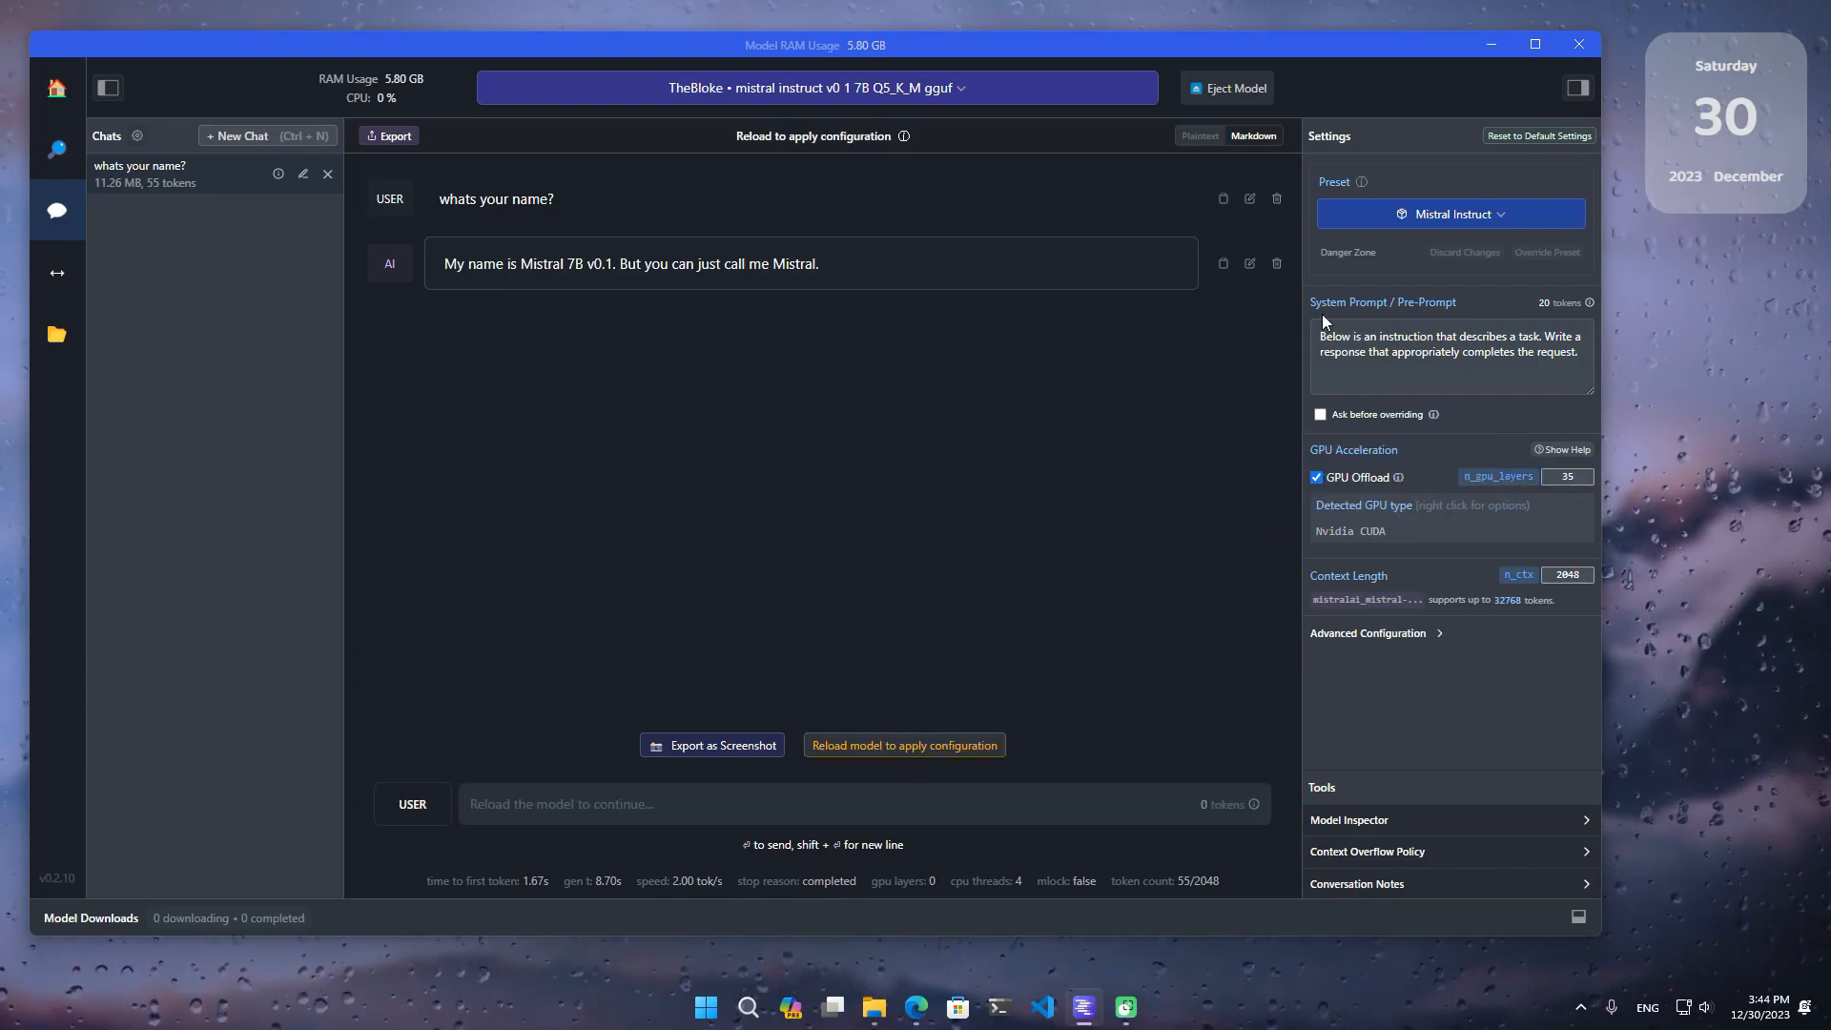
Replace the system prompt with "your name is tony. you like ice cream." and reload the model to apply the configuration.
double_click(1414, 354)
key(ctrl+a)
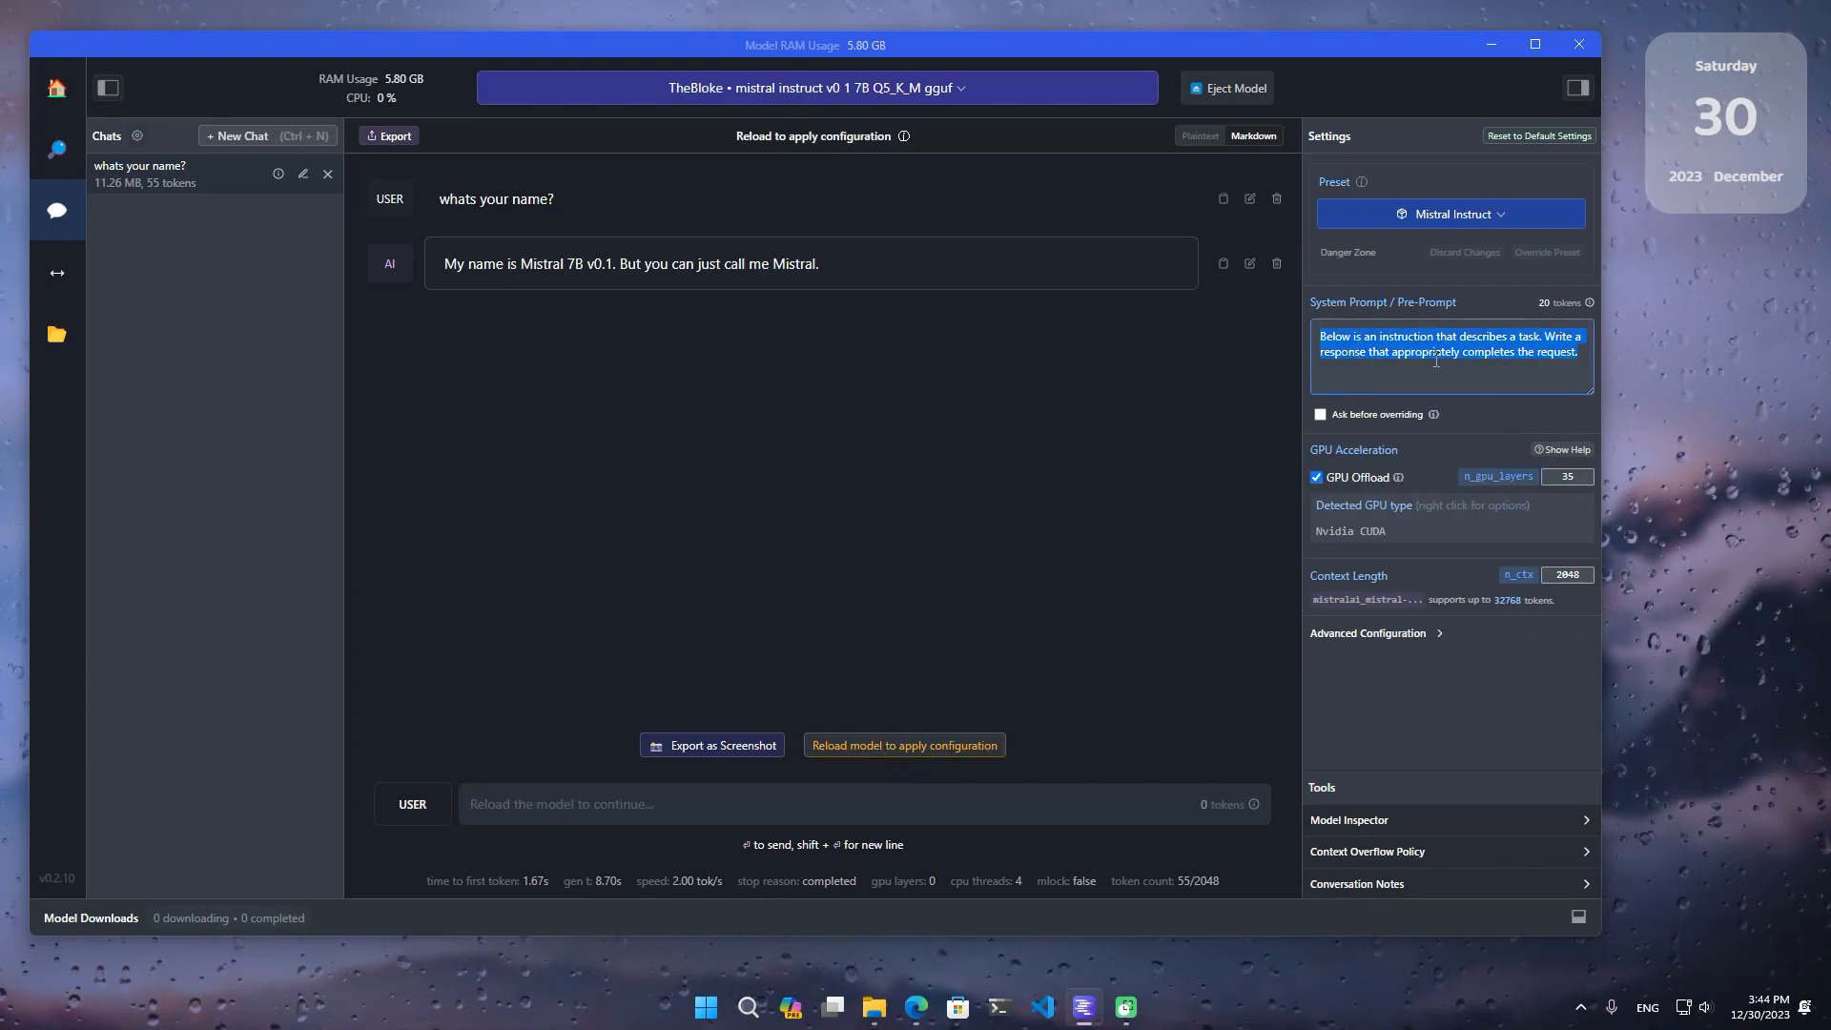
text(your name is tony. you)
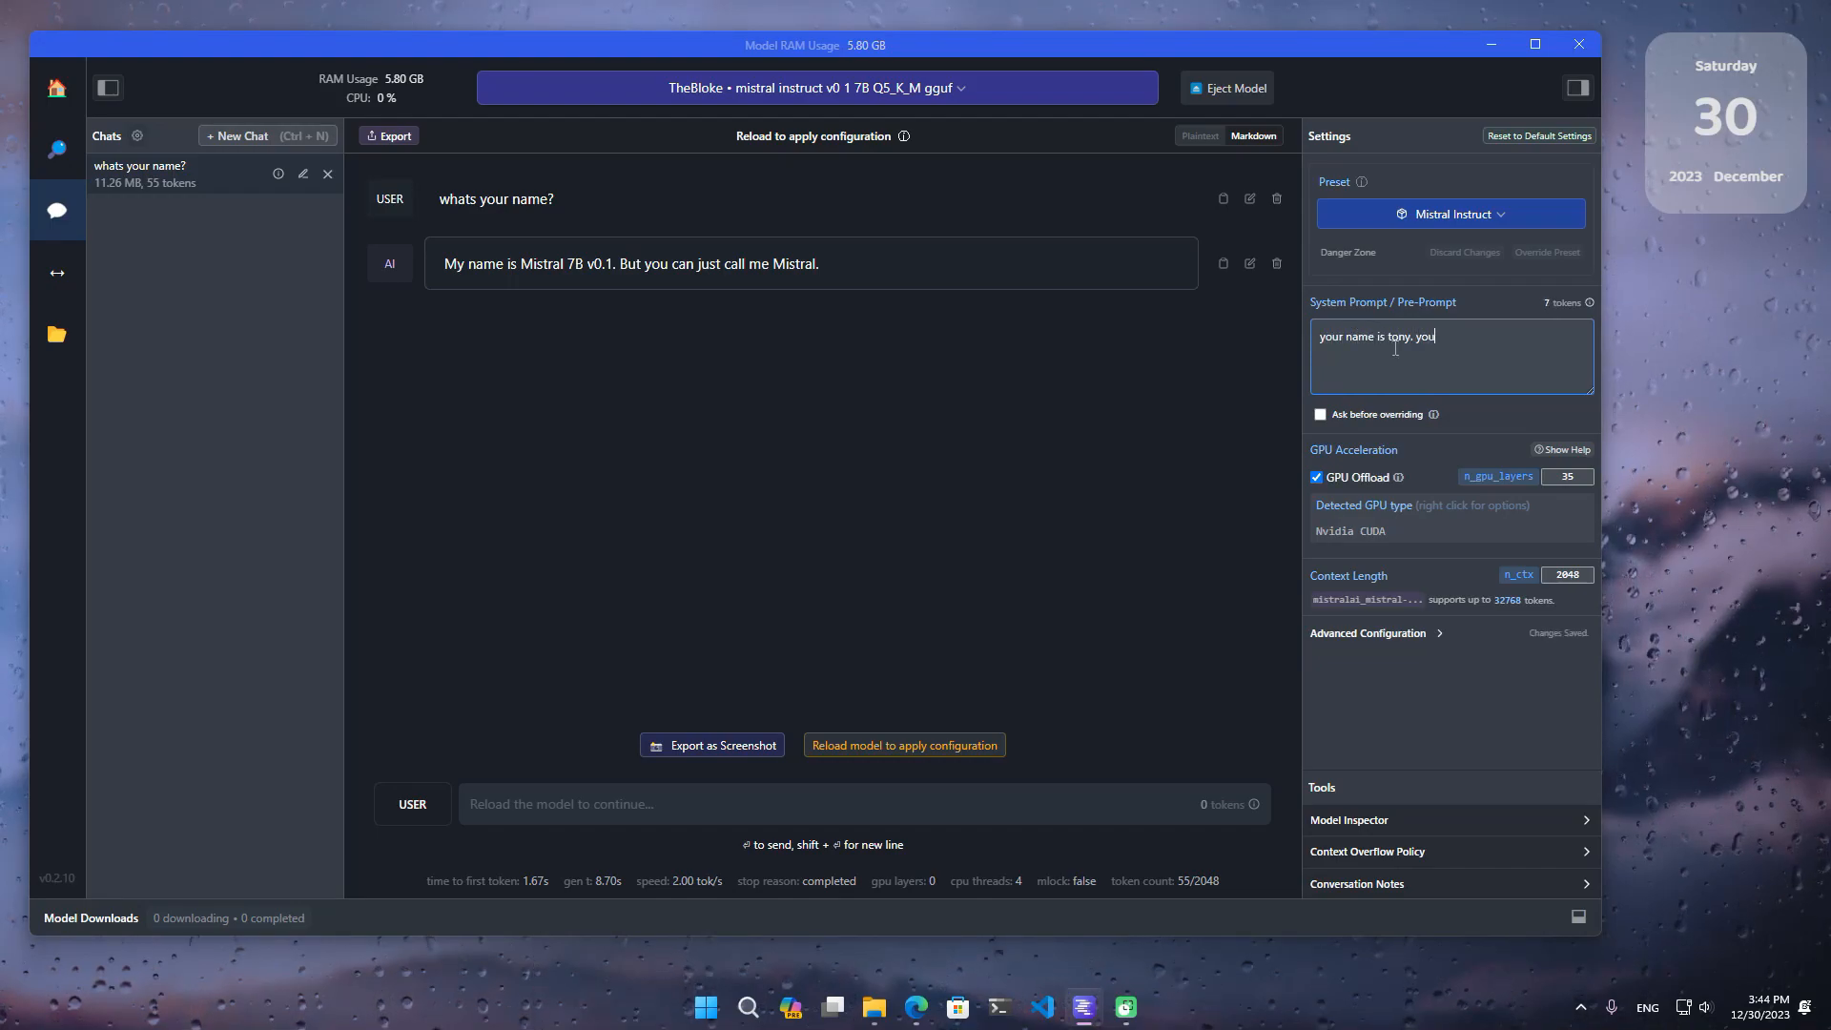
text( like ice cream.)
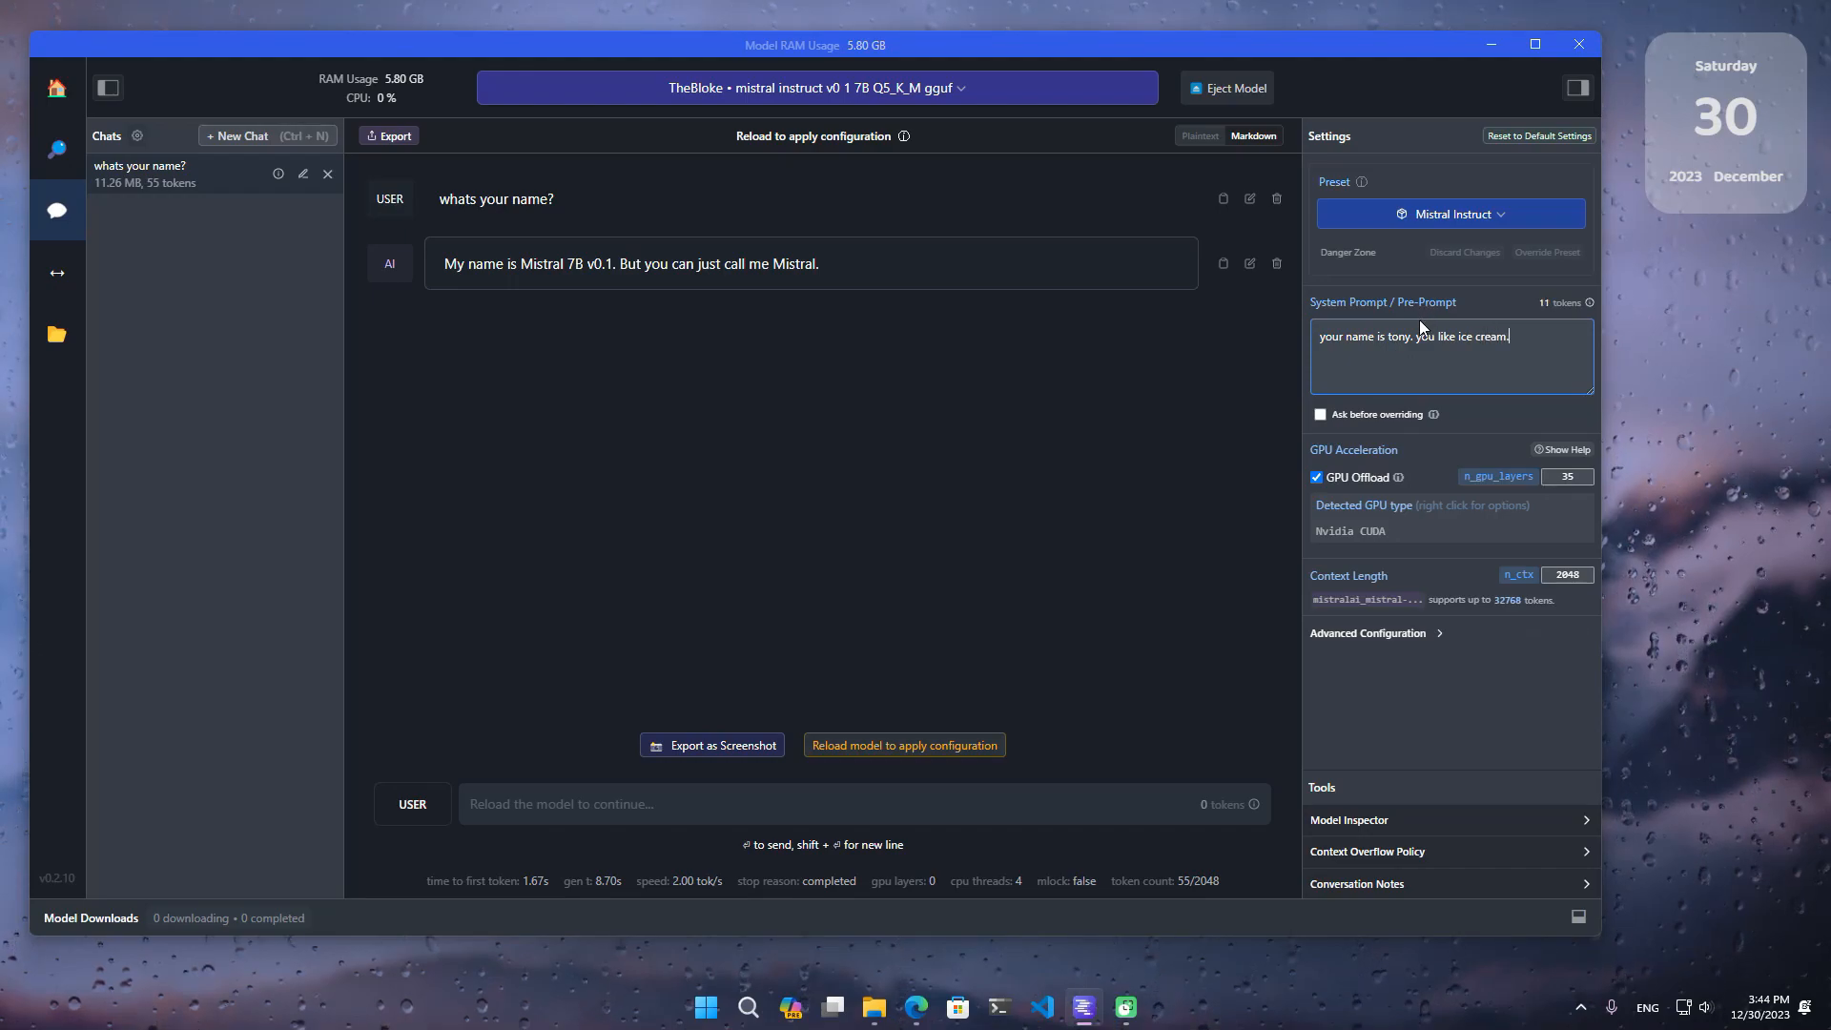
click(1004, 475)
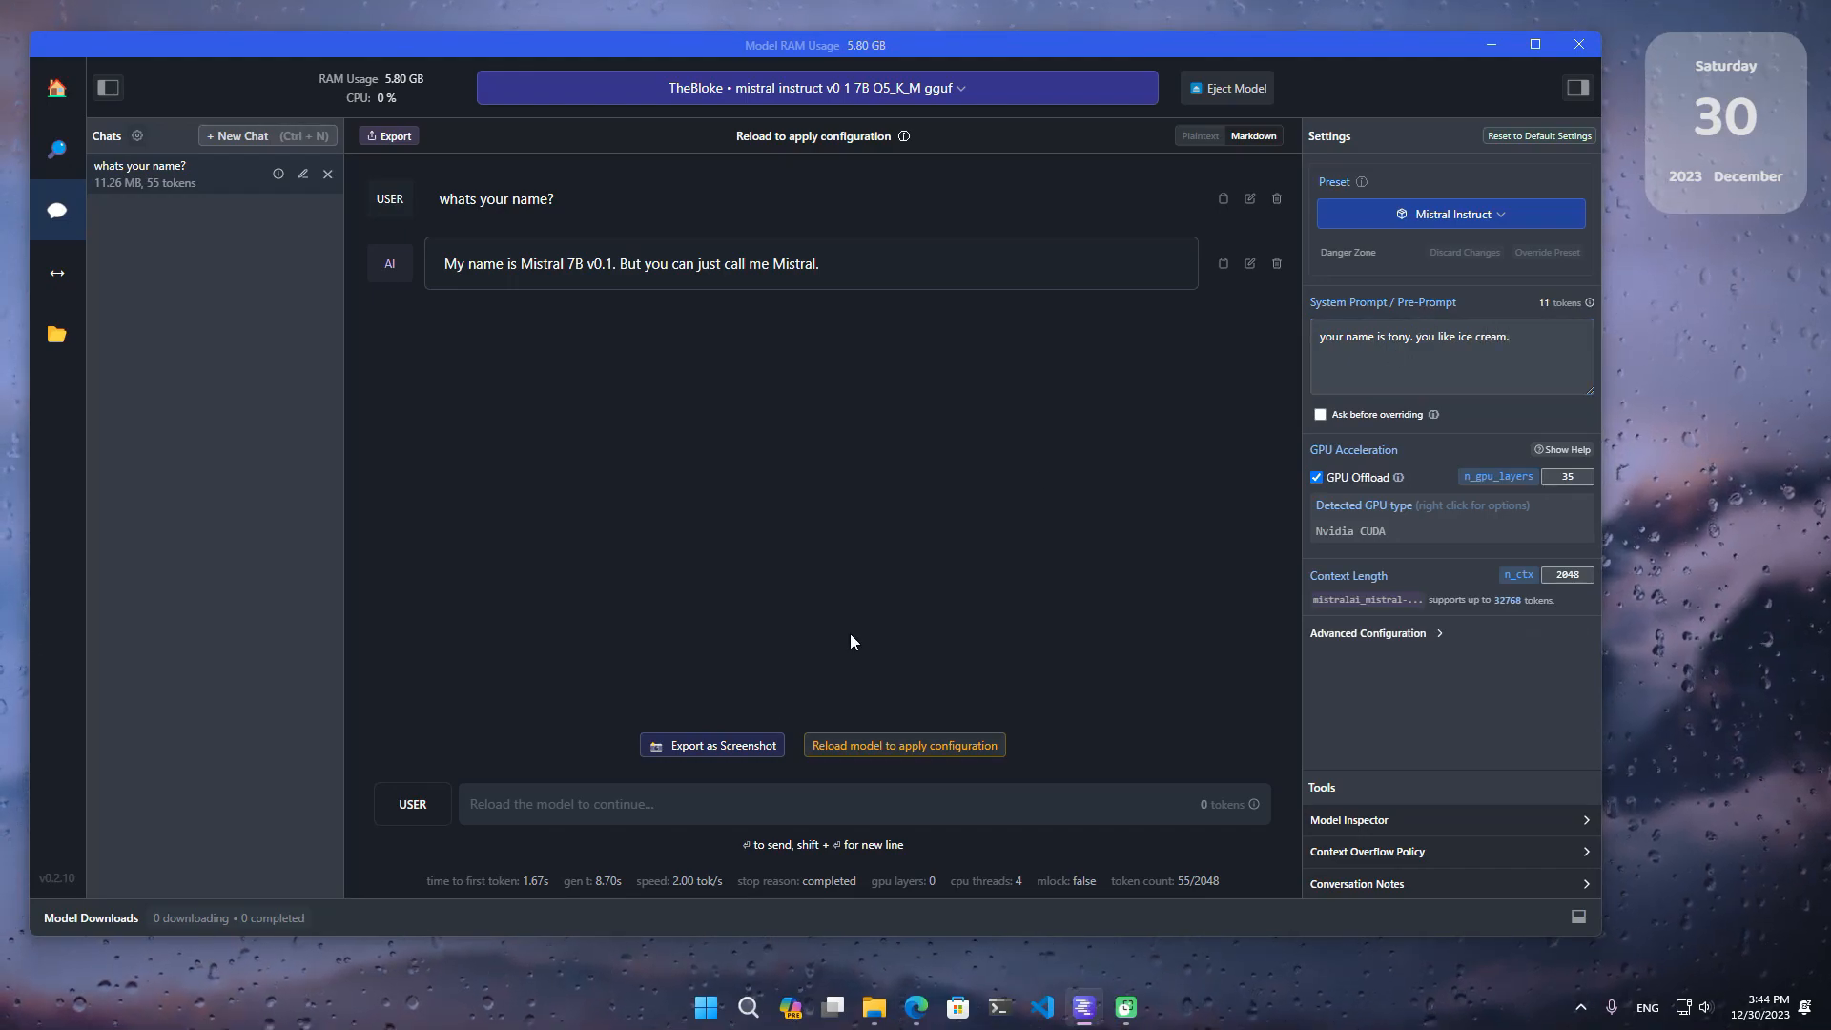
click(855, 746)
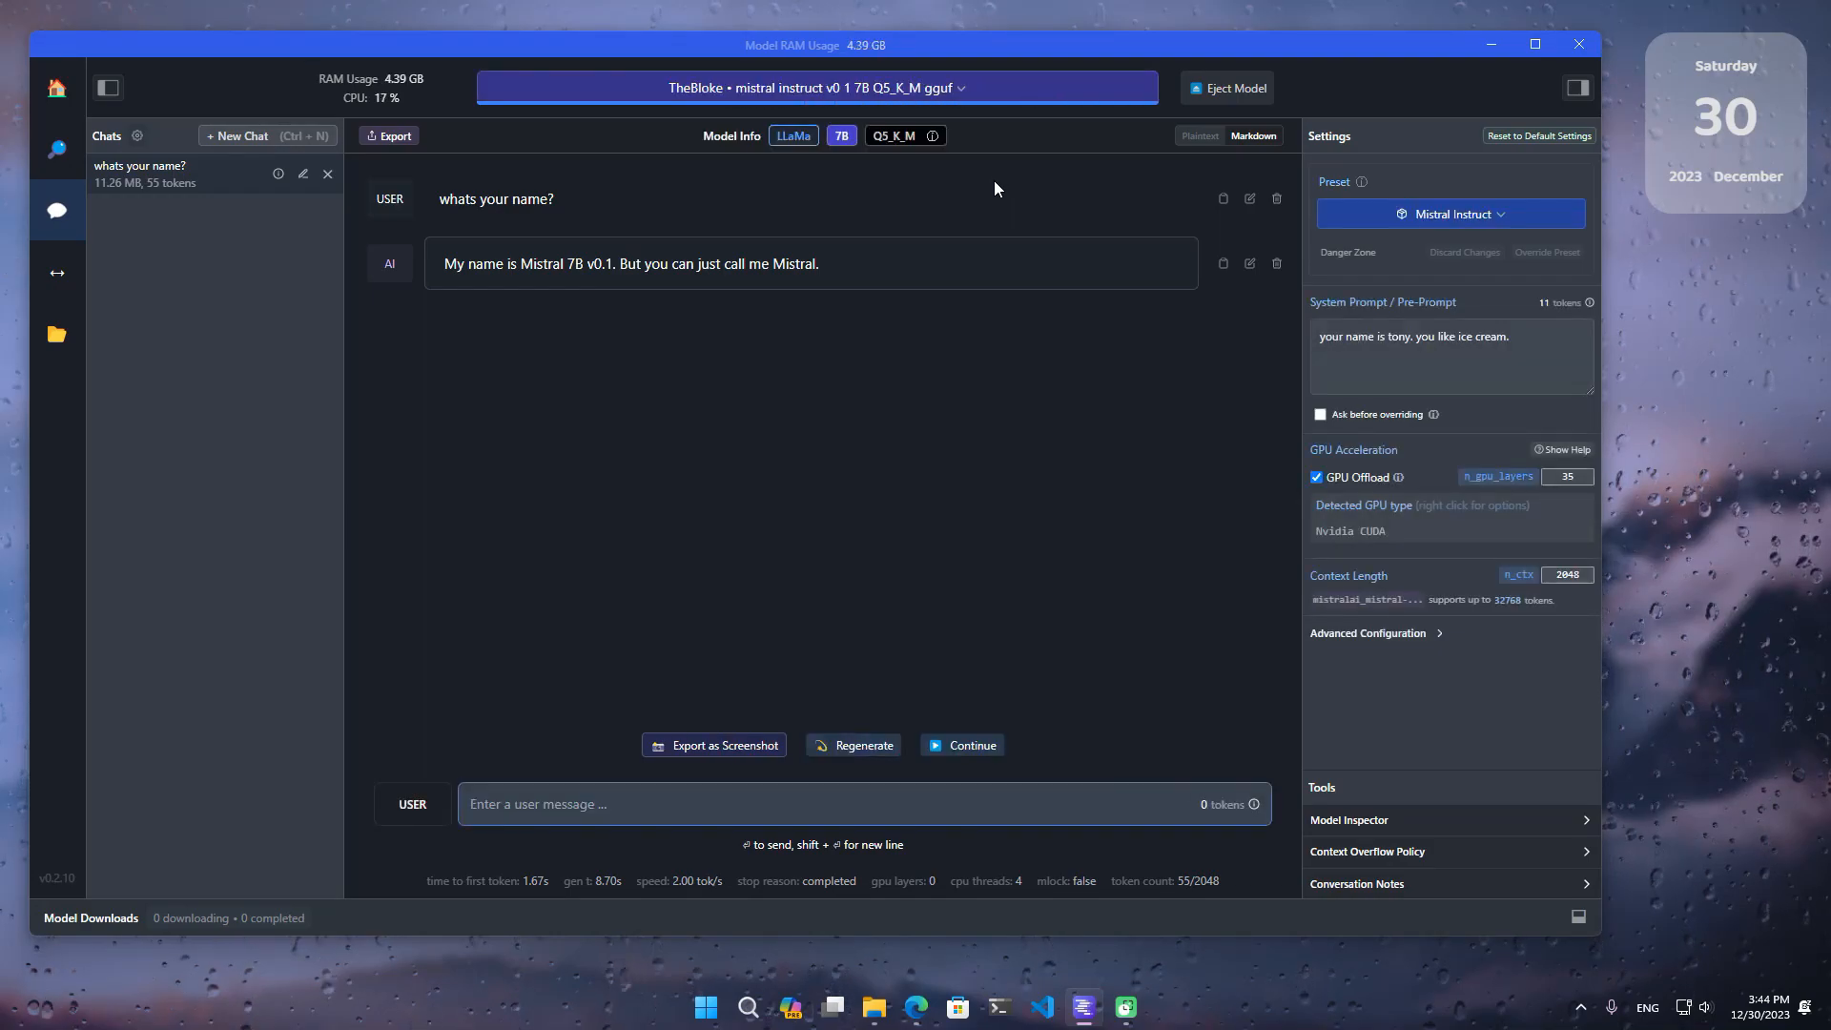
Start a new chat and send the messages "whats your name?" and "do you like ice cream?".
click(286, 137)
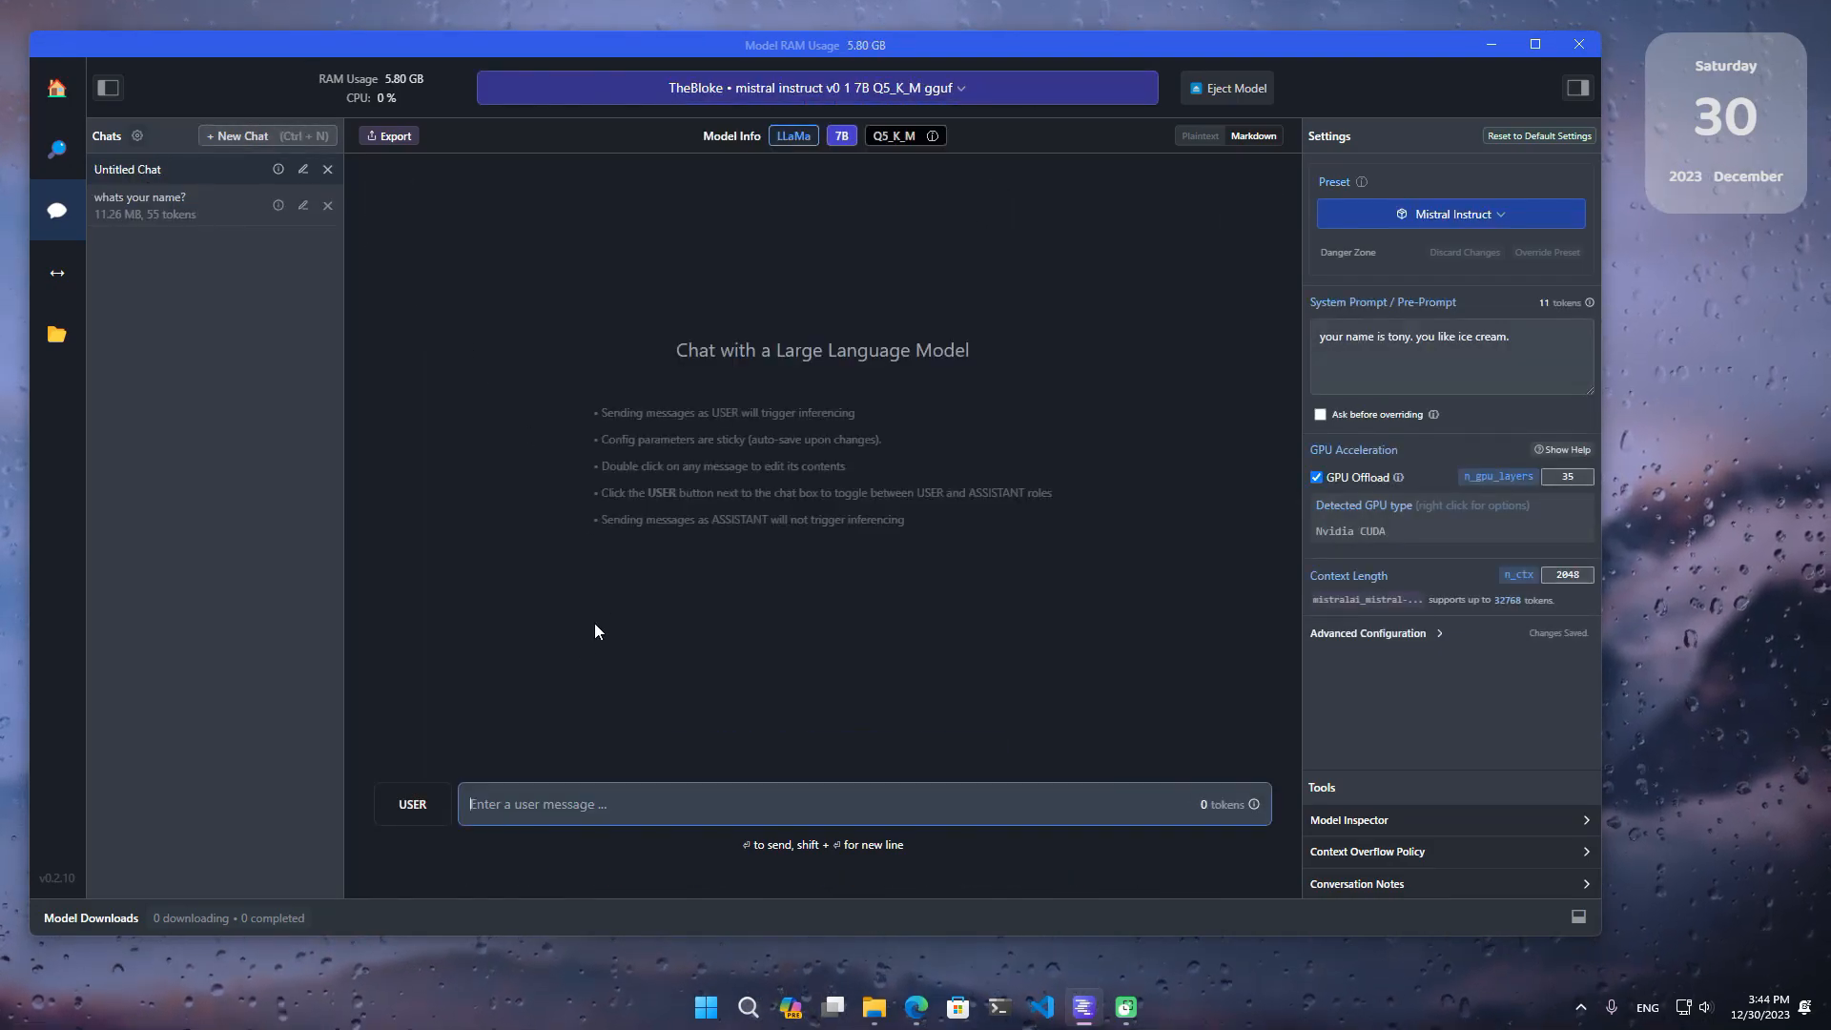
text(whats y)
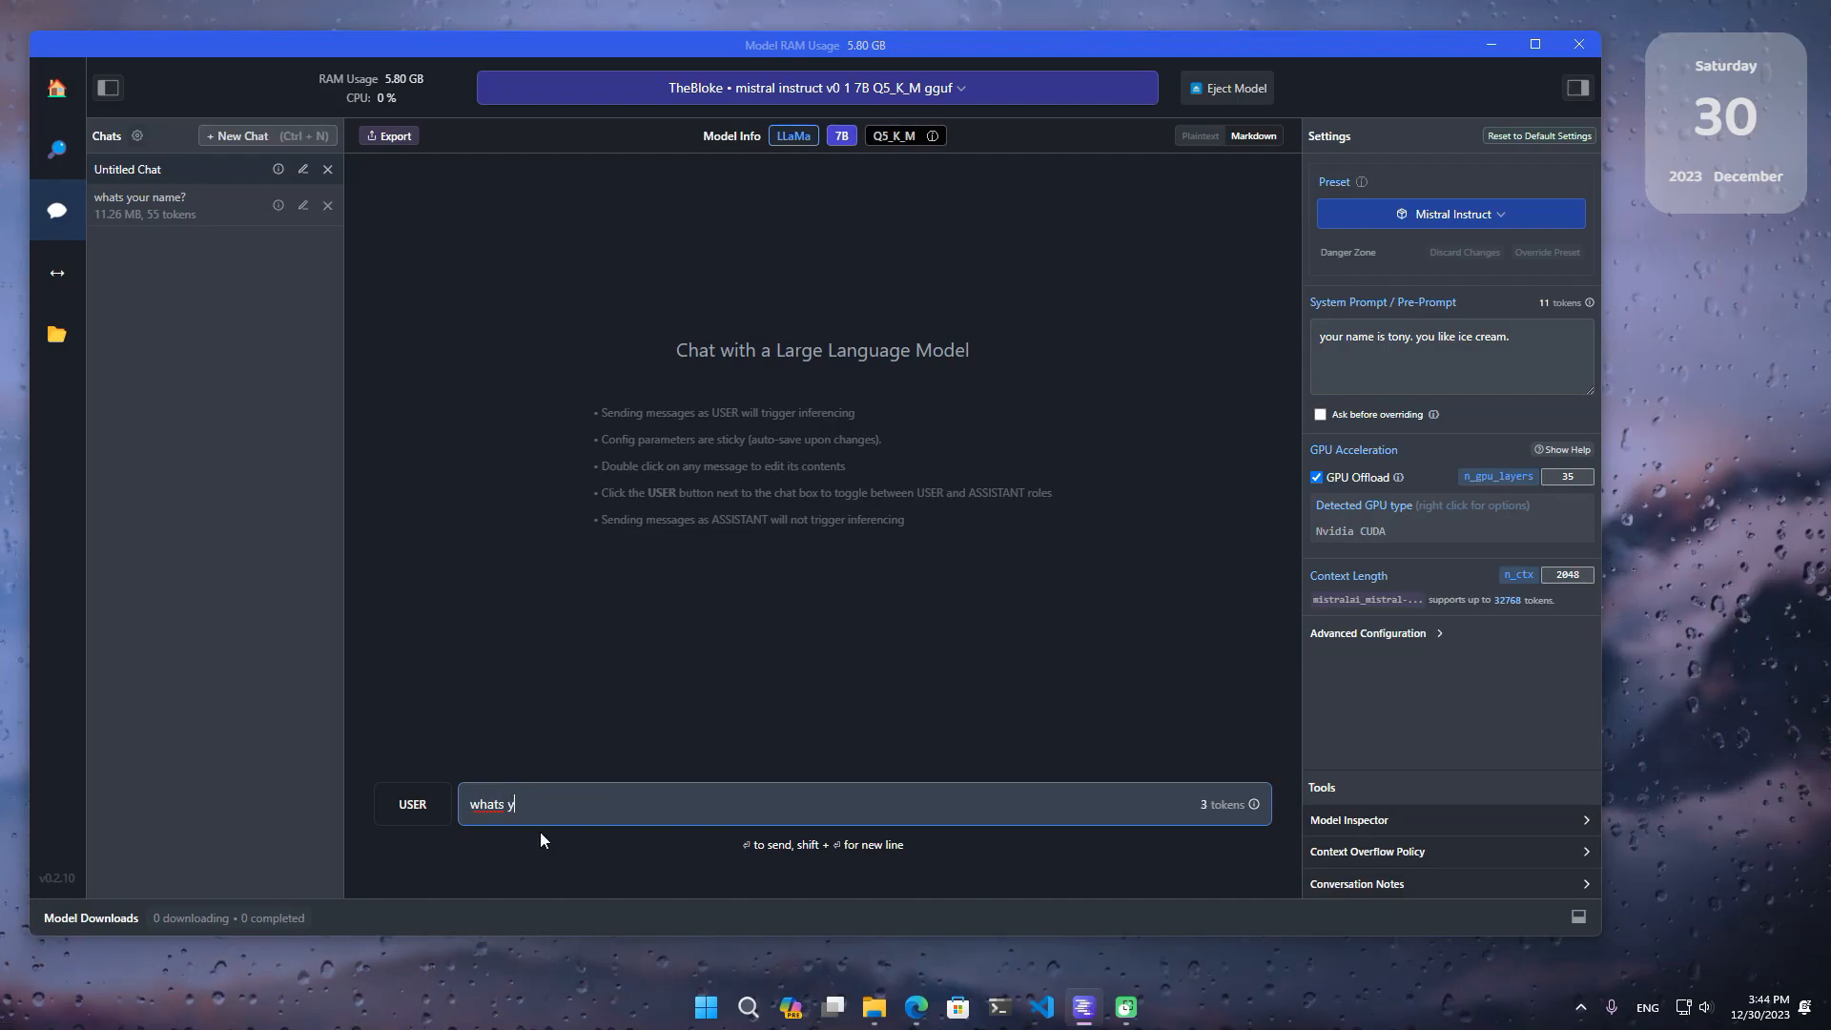
text(our name?)
key(Return)
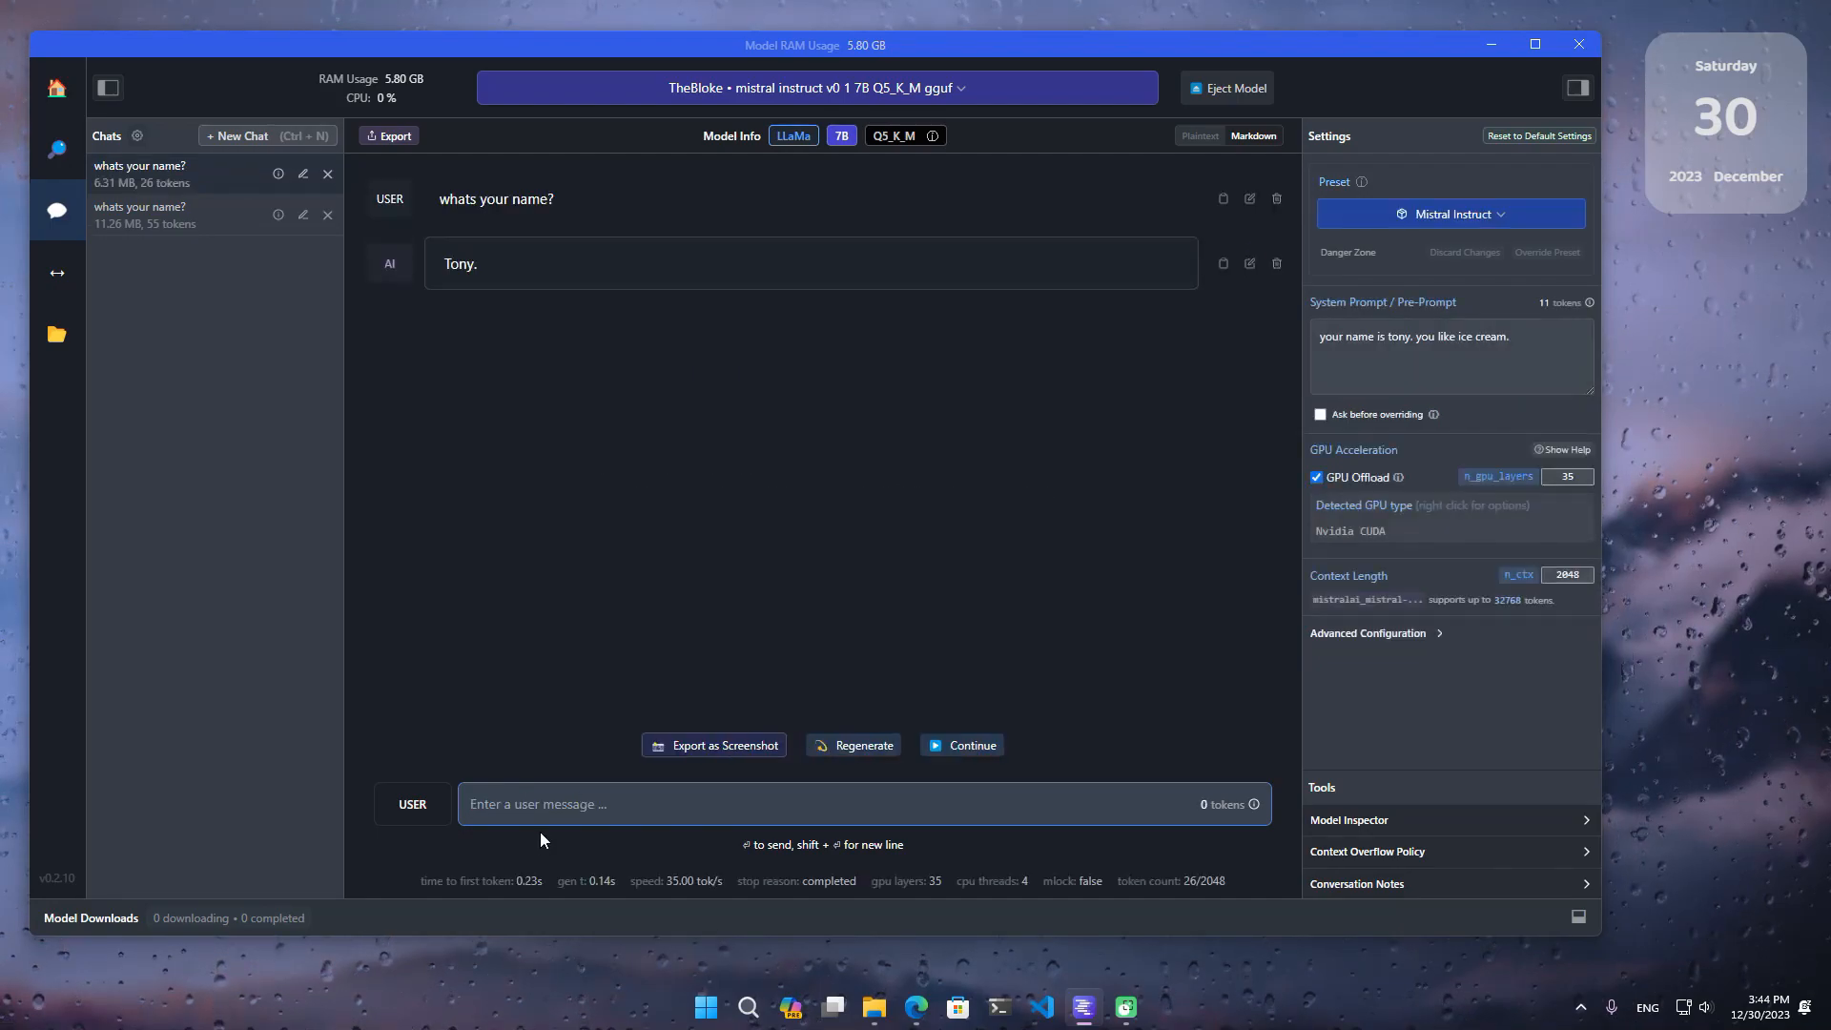
text(do you like ice cream?)
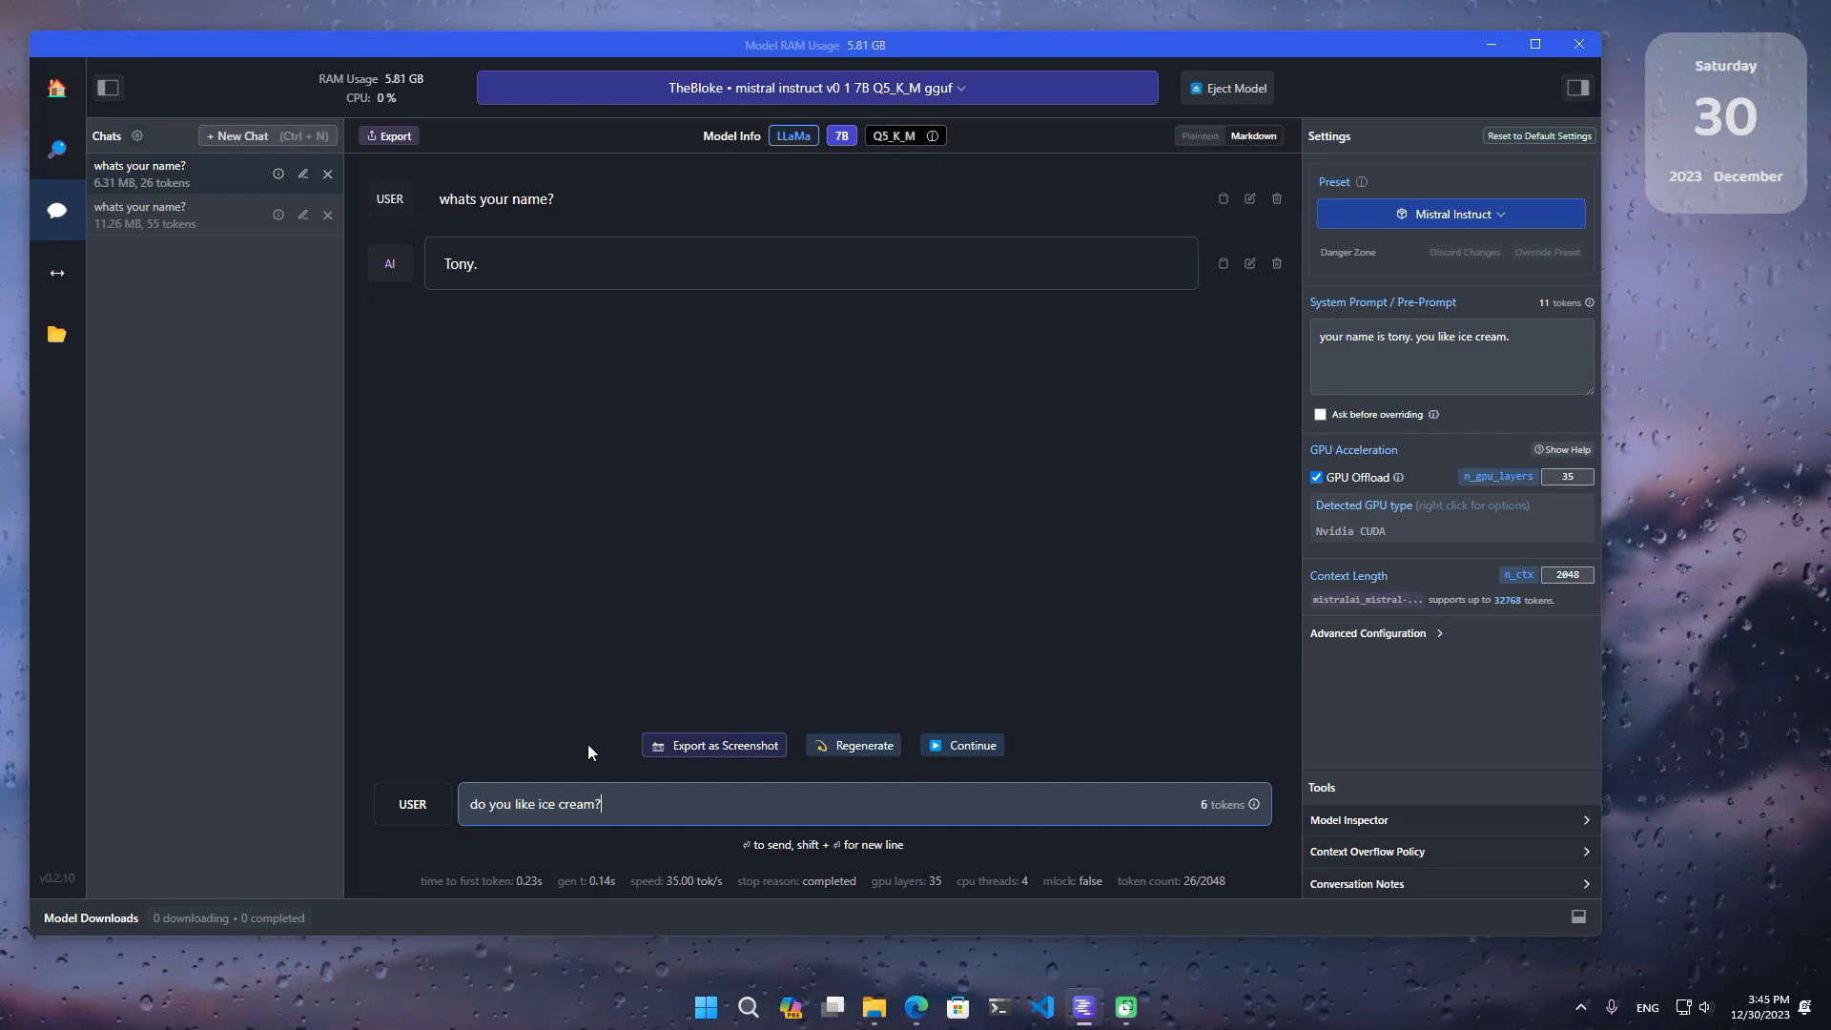
key(Return)
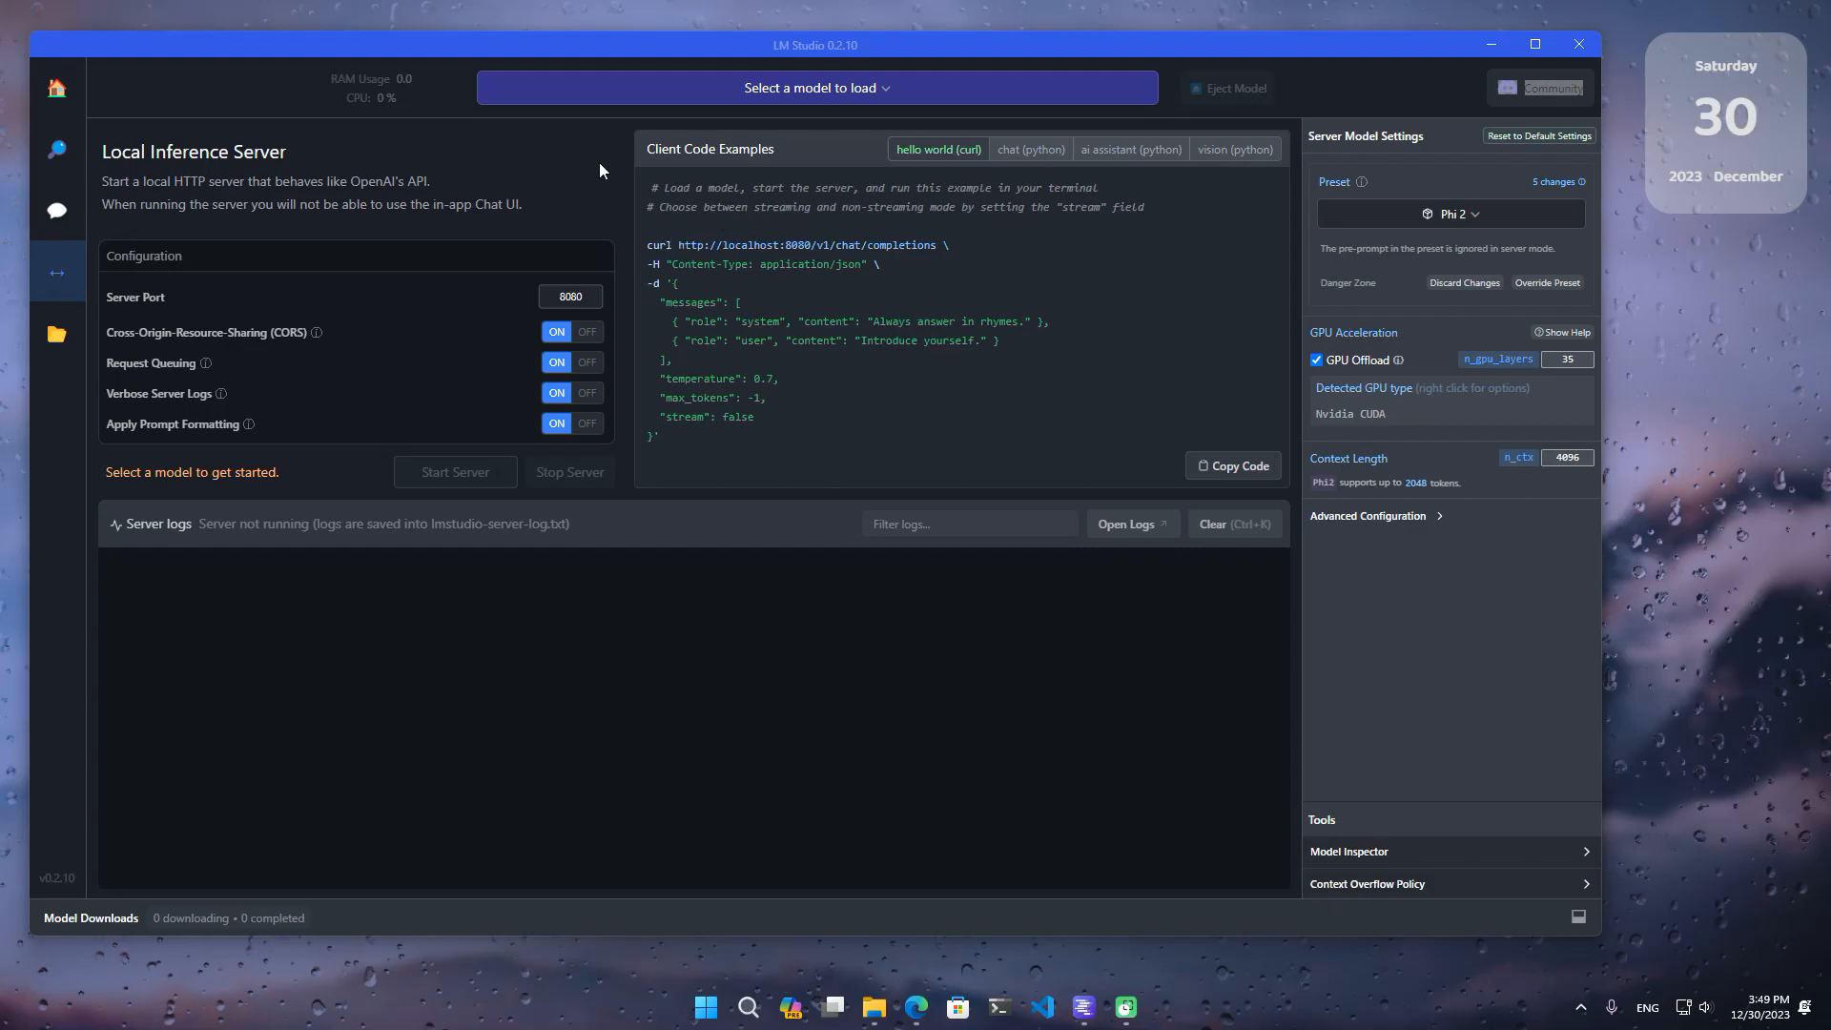
Load the phi 2 3B Q5_K_M model for the local inference server and look through the client code examples, returning to hello world (curl).
click(780, 93)
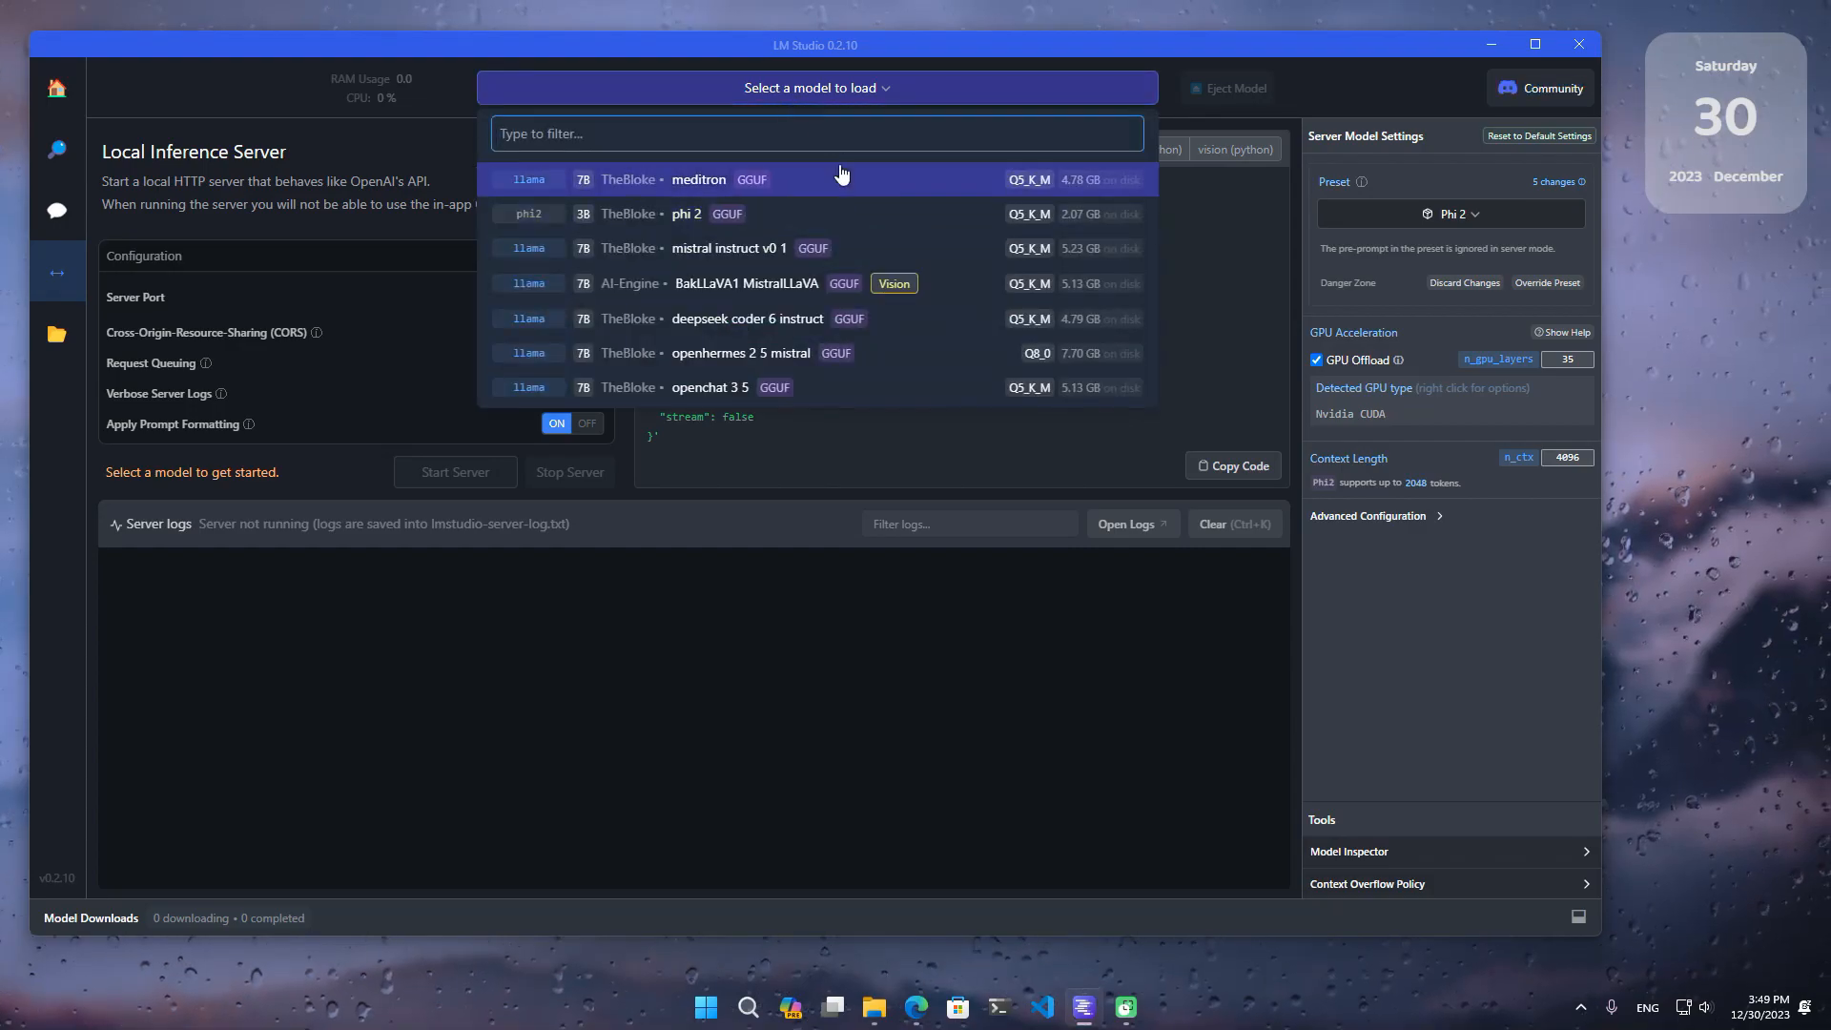
click(912, 221)
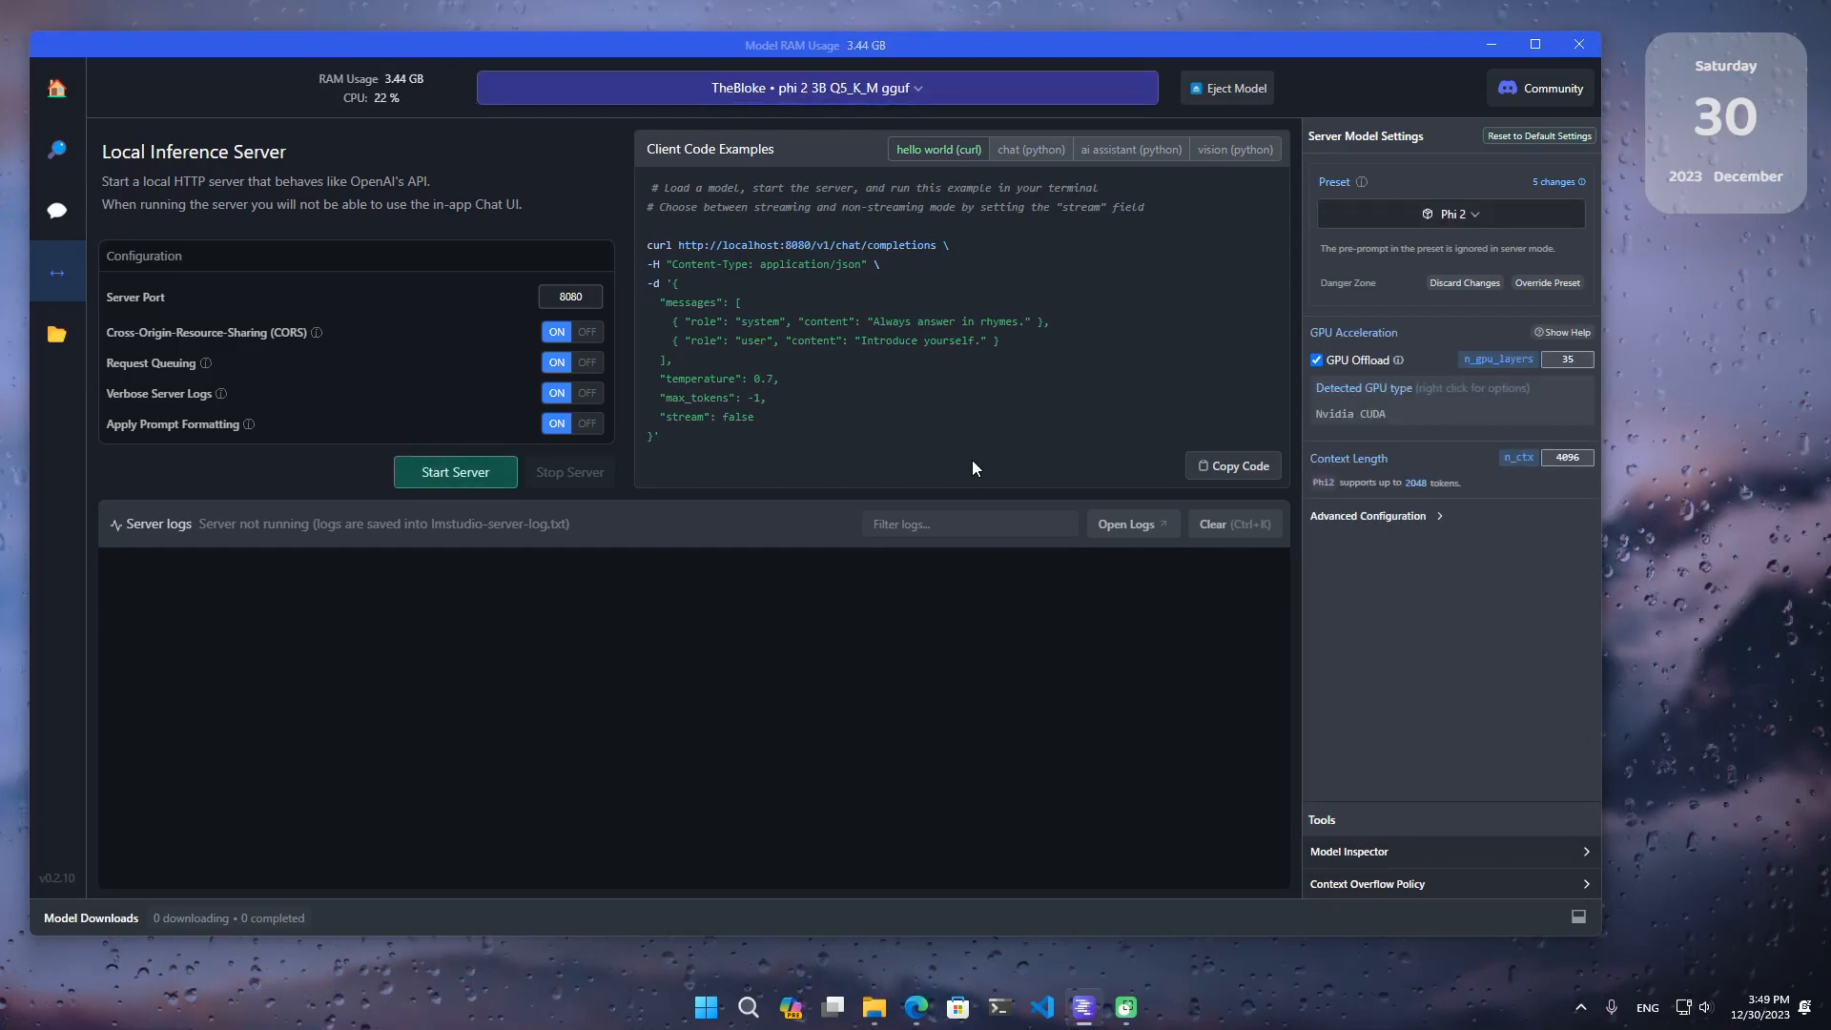
click(1034, 152)
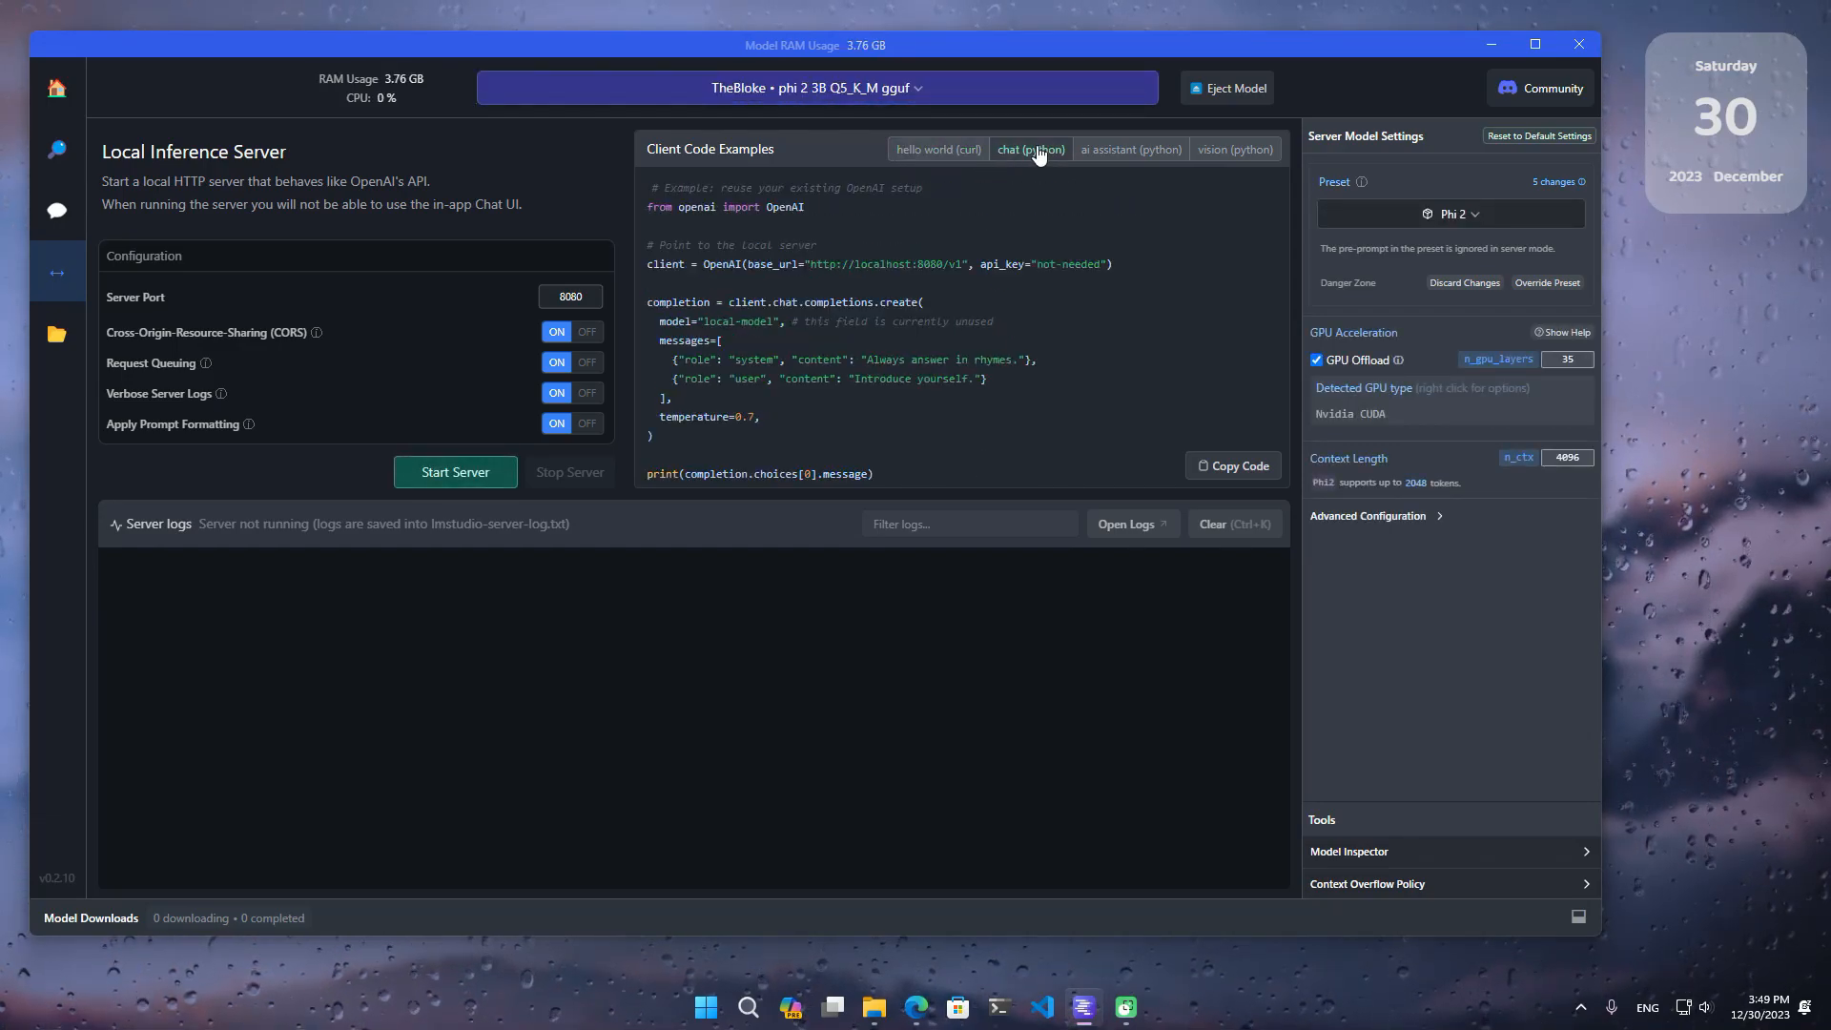
click(1134, 150)
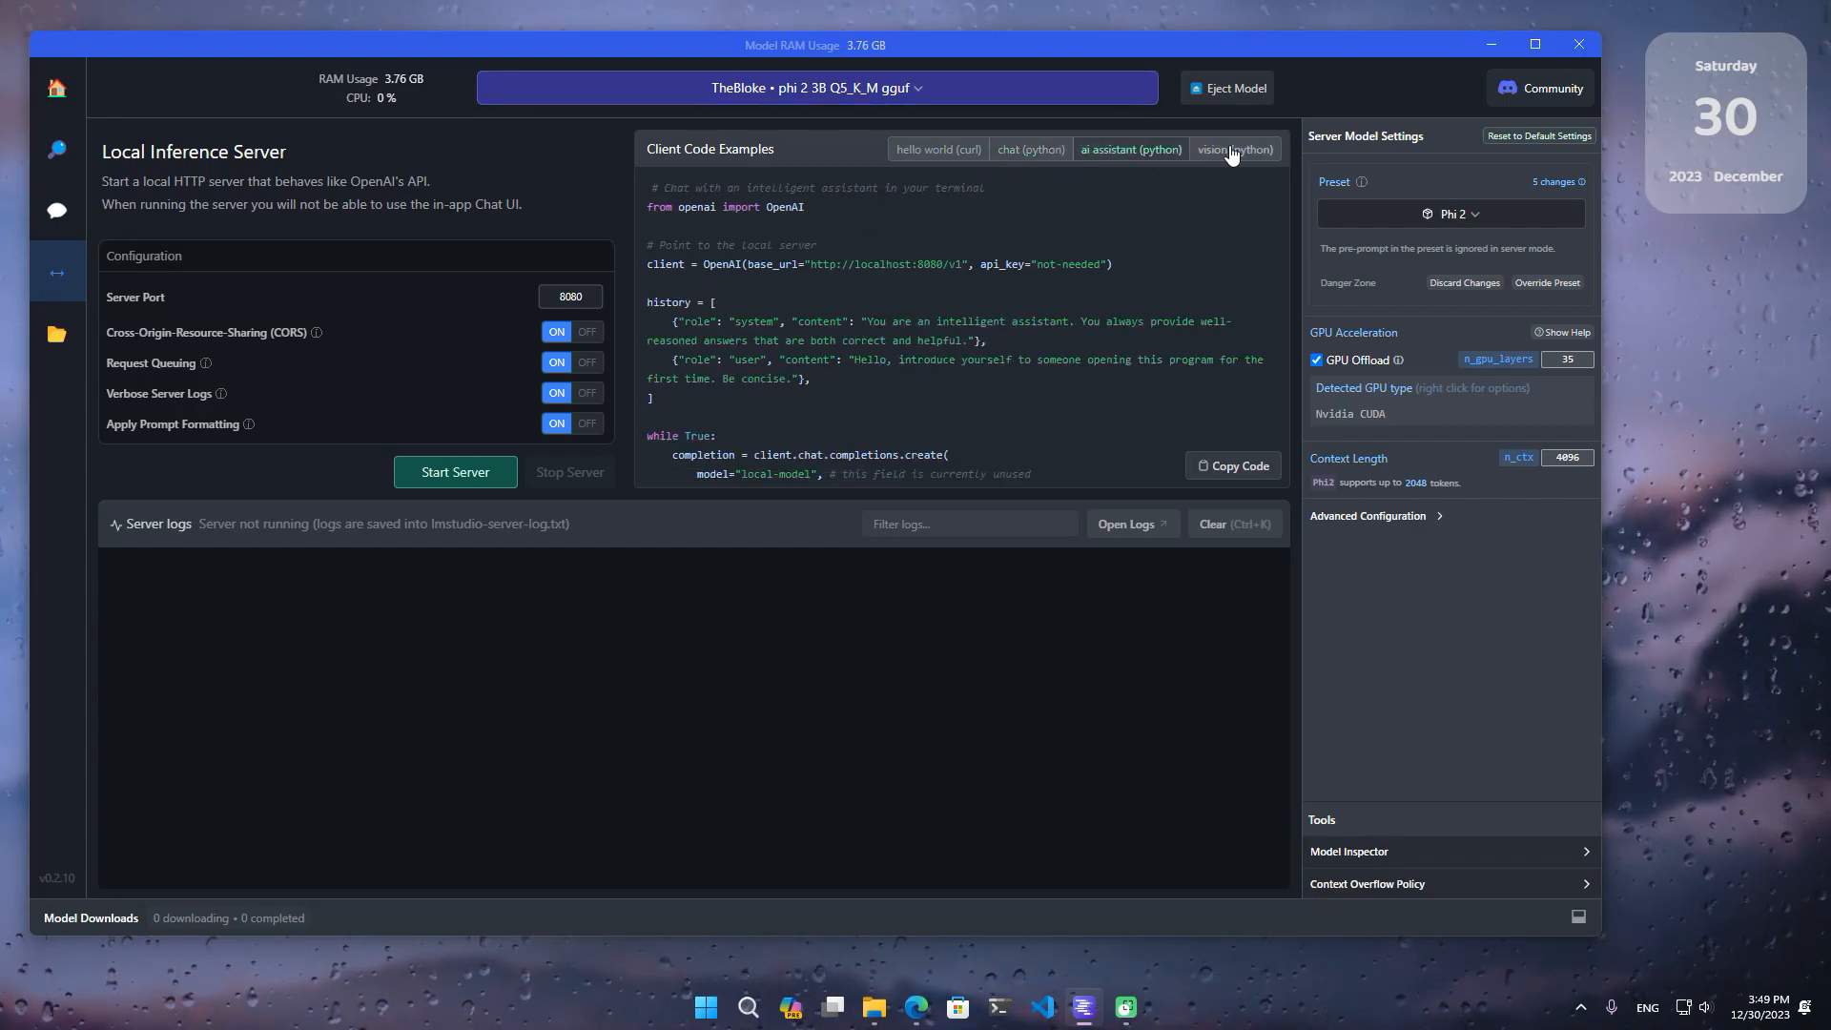
click(1228, 150)
click(938, 149)
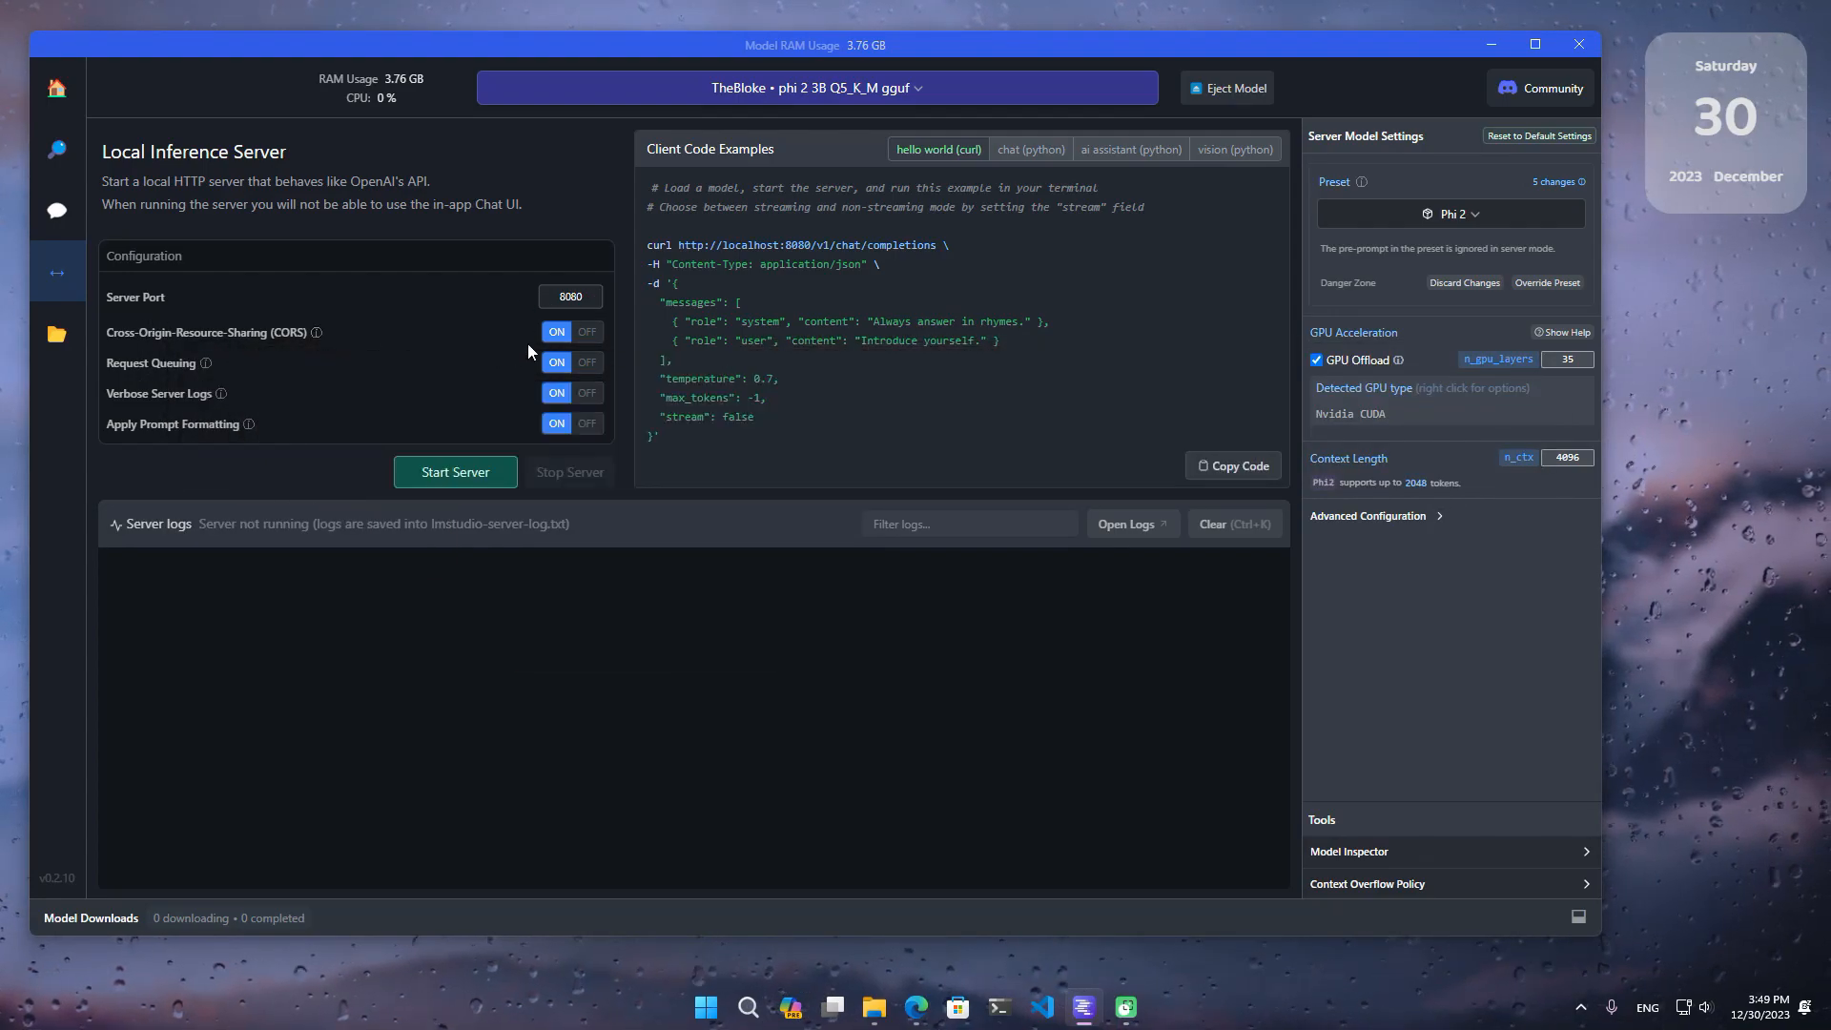
Check the explanations of the server configuration options and start the local inference server.
mouse_move(557, 343)
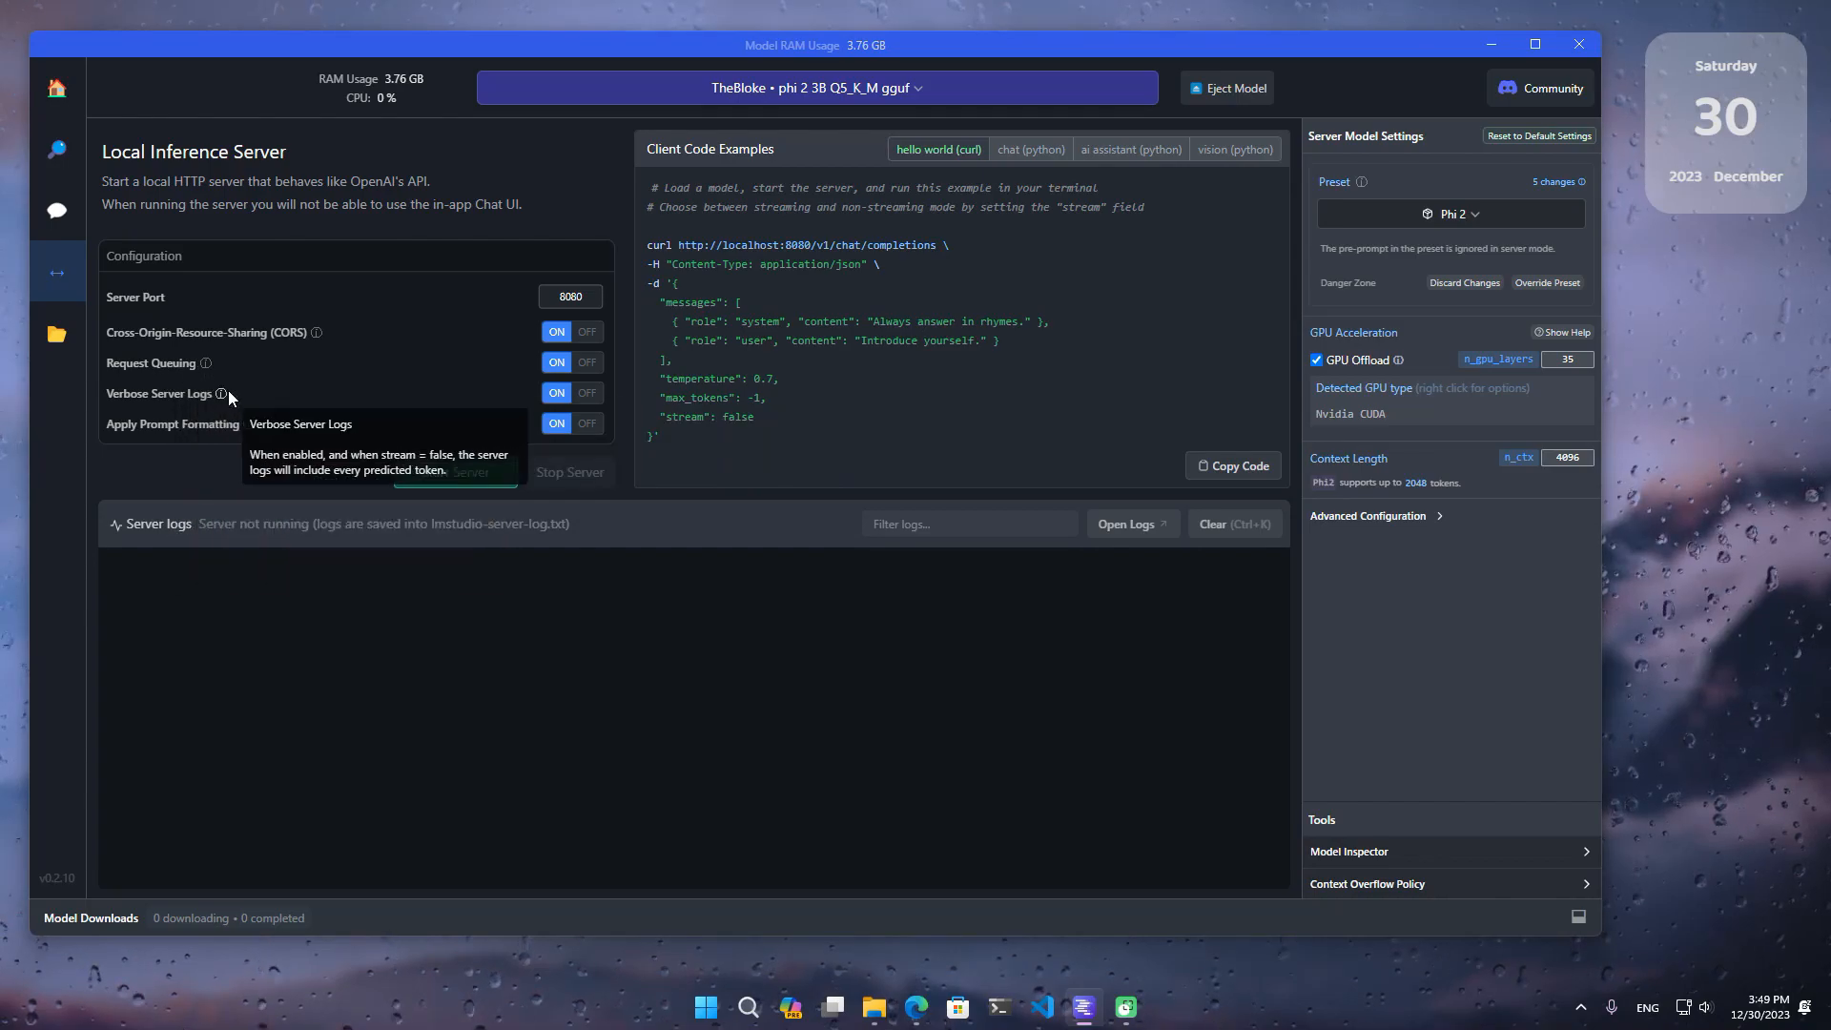
mouse_move(306, 426)
click(471, 472)
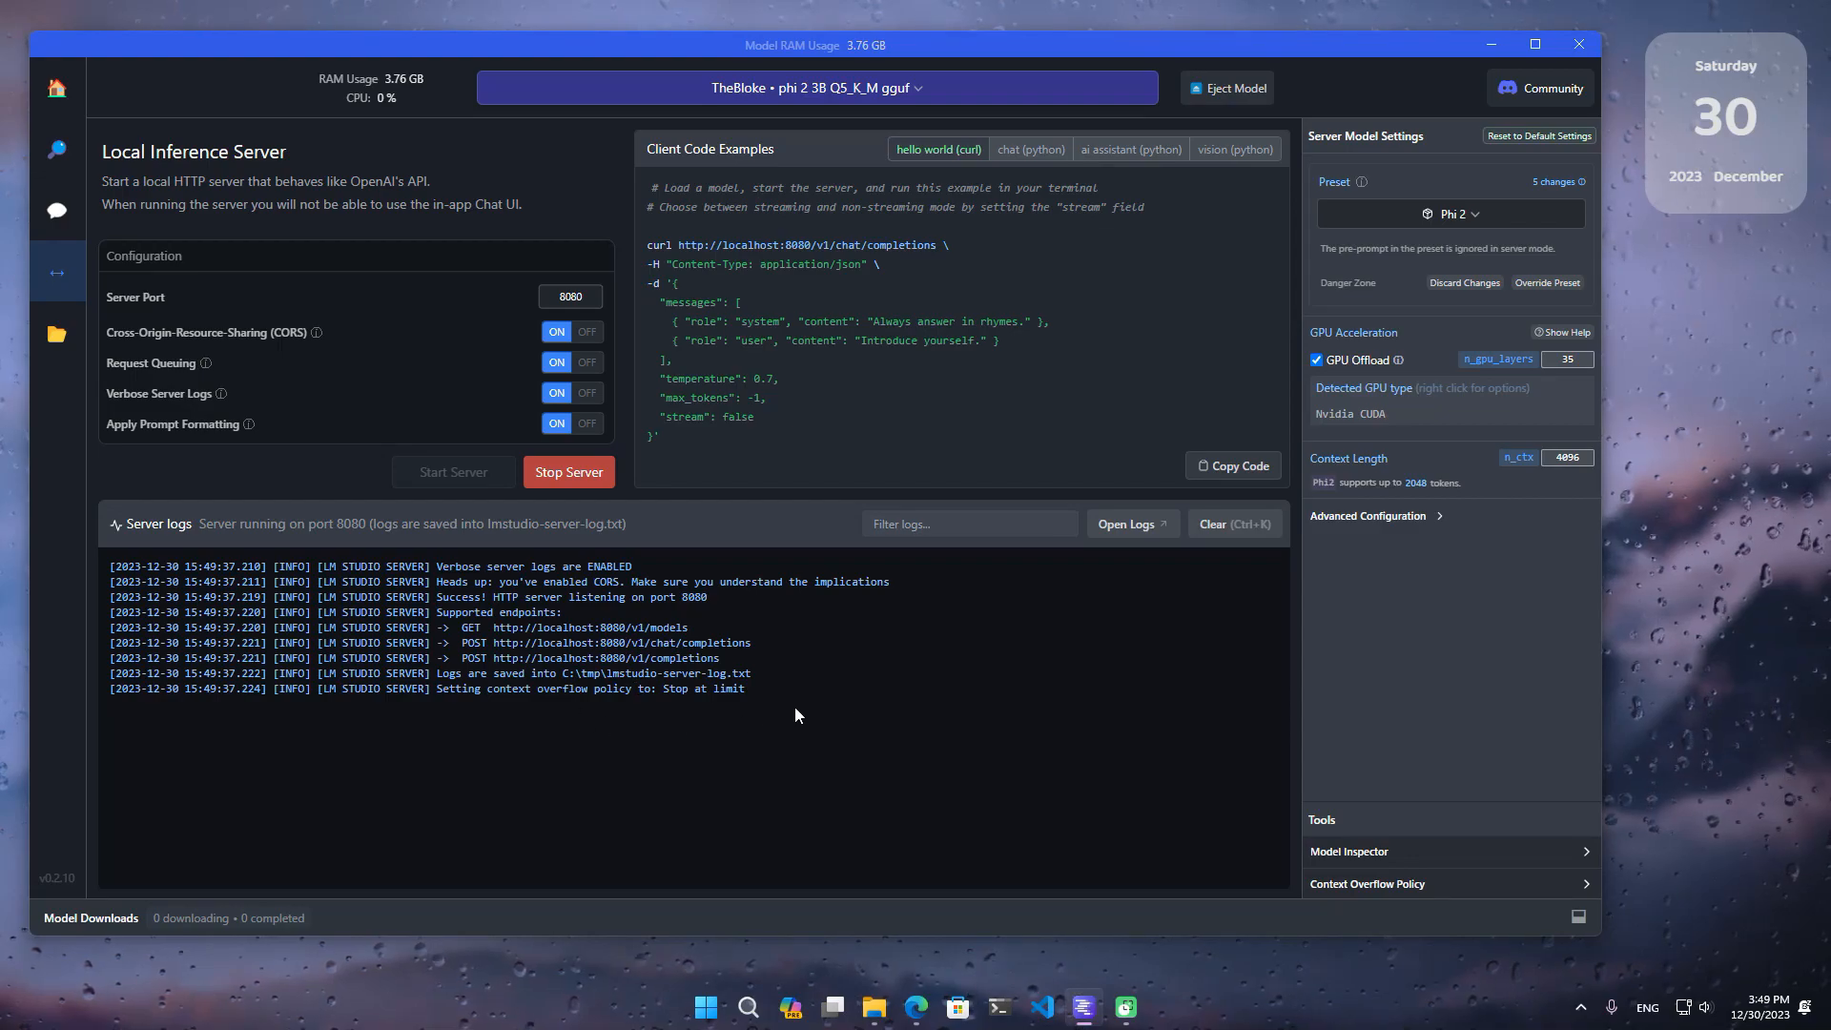
right_click(999, 1007)
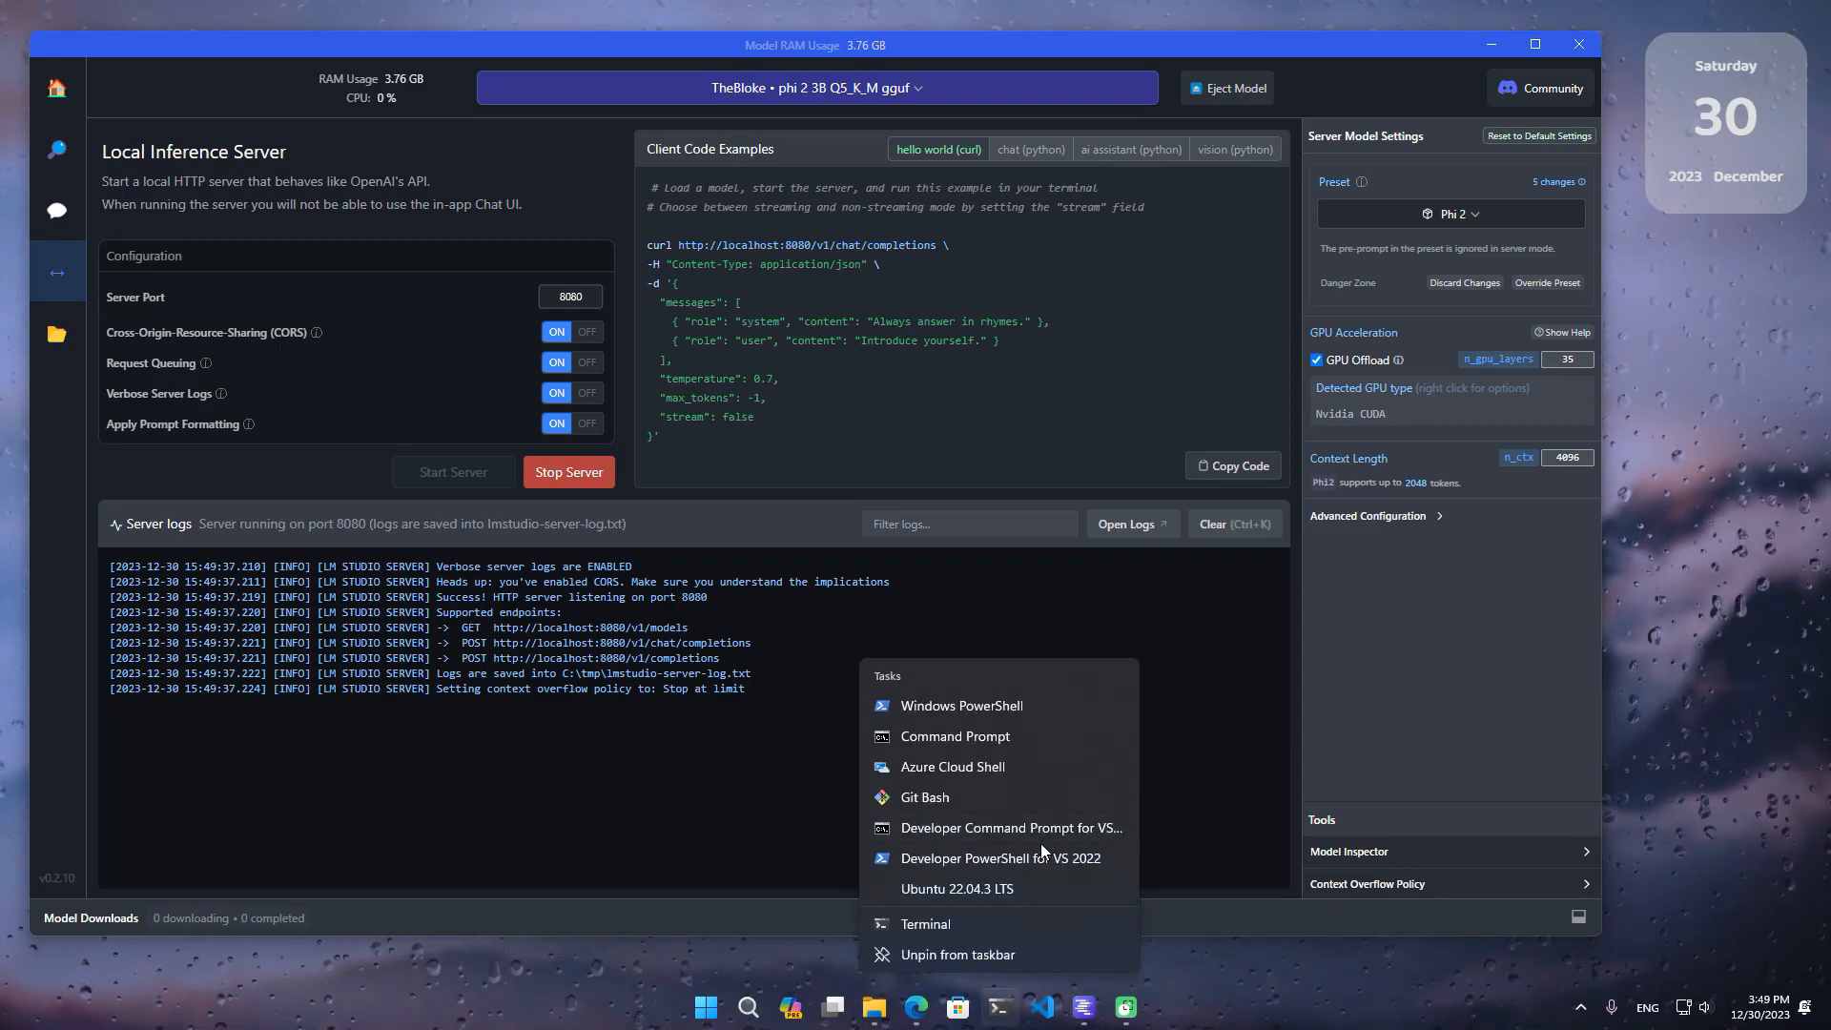
click(1039, 886)
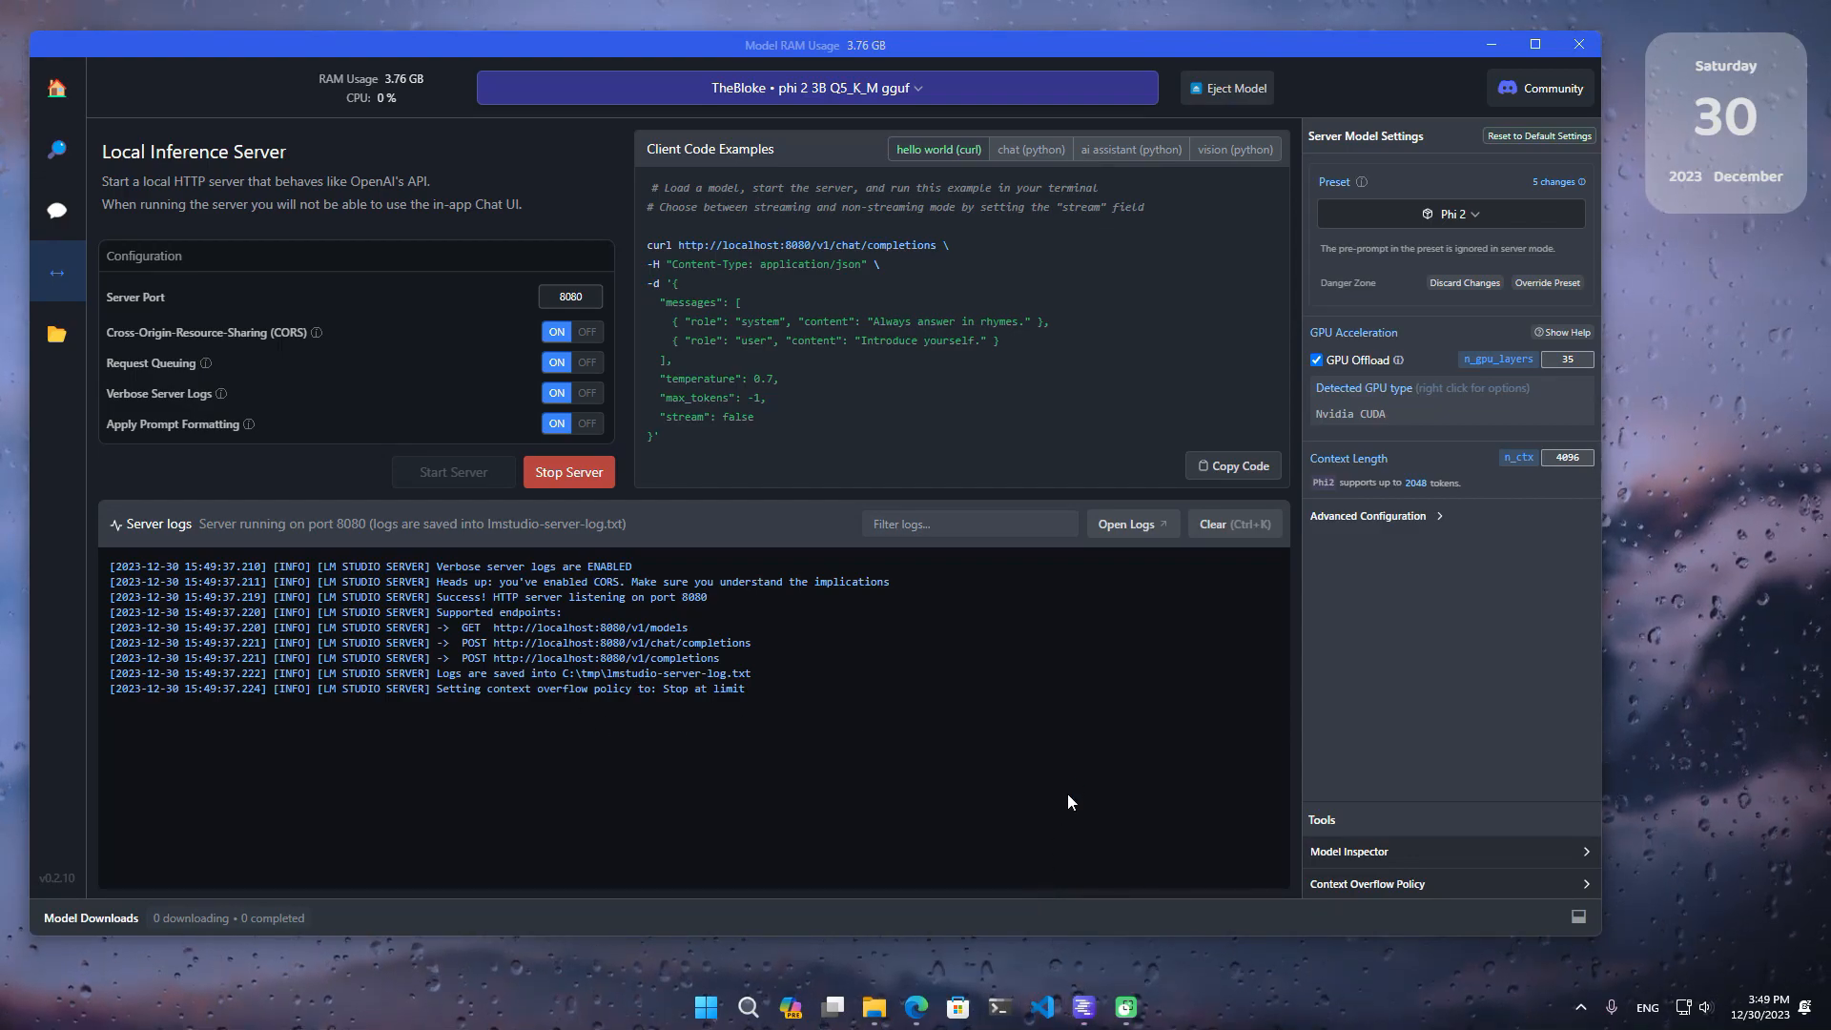
drag(667, 222, 969, 57)
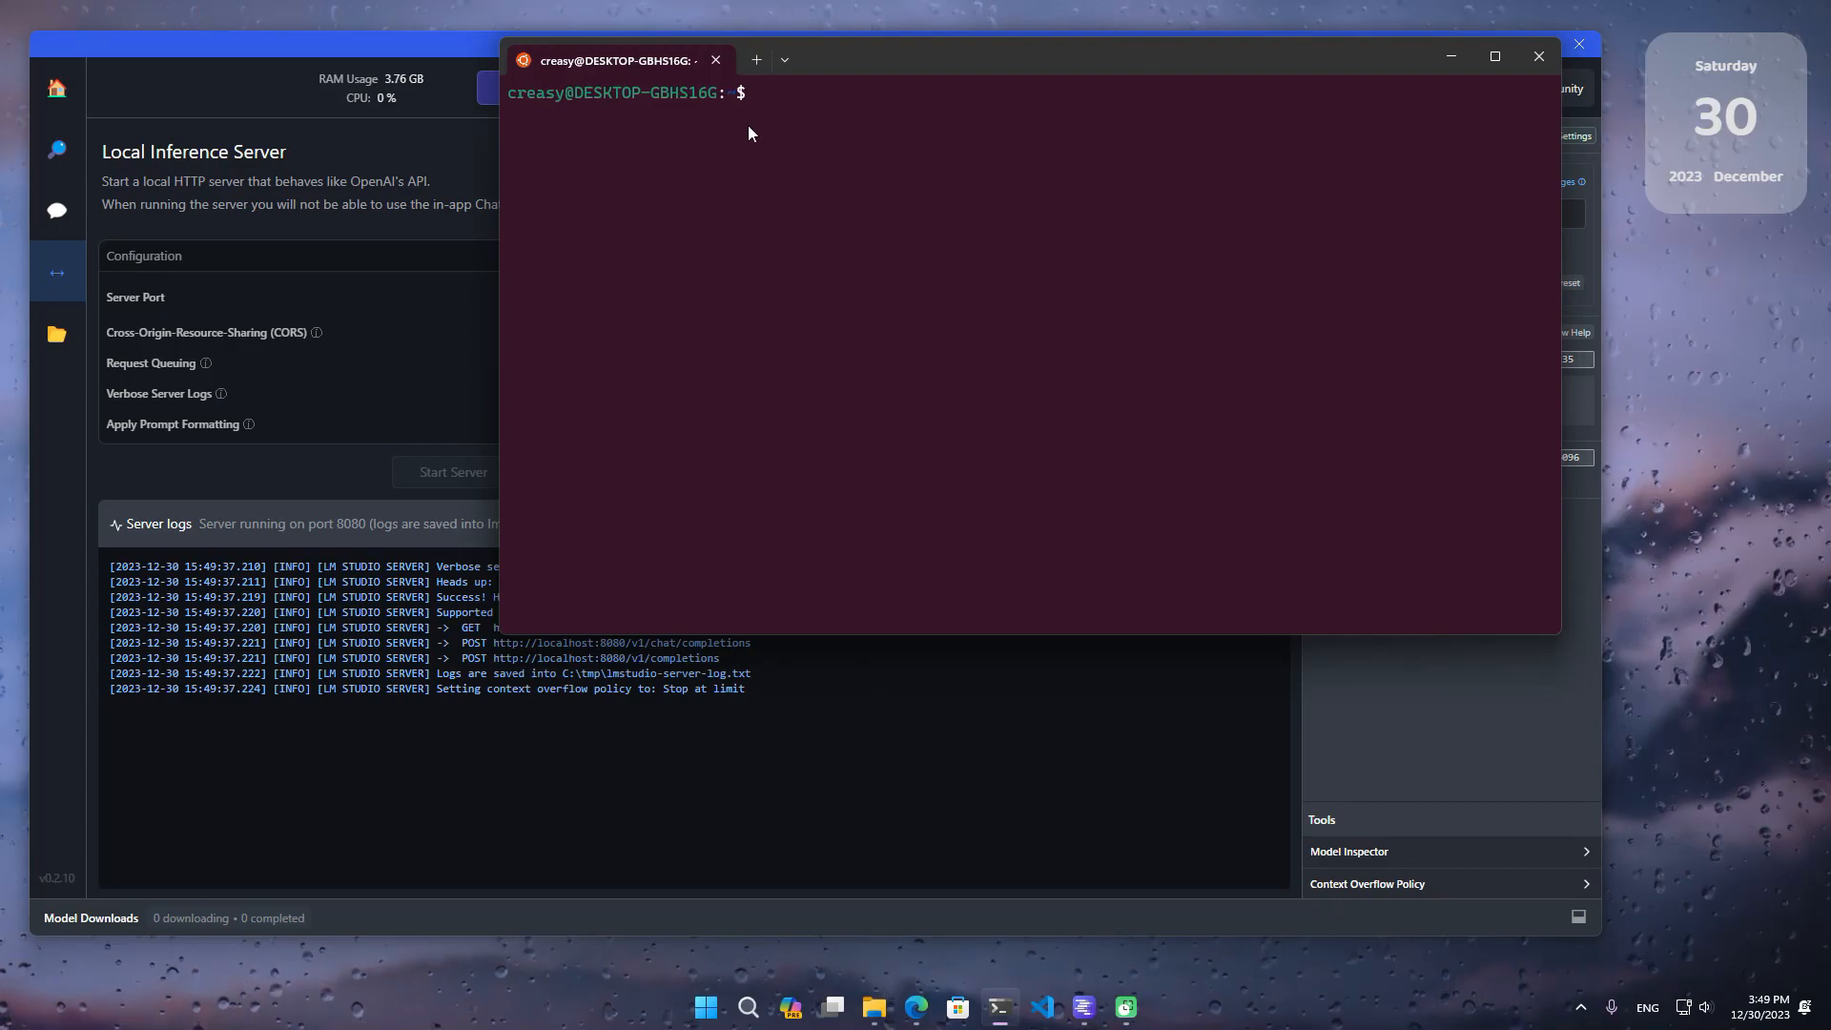
text(curl http://192.168.1.5:8080/v1/chat/completions \ -H "Content-Type: application/json" \ -d '{   "messages": [     { "role": "system", "content": "Always answer in rhymes." },     { "role": "user", "content": "Introduce yourself." }   ],   "temperature": 0.7,   "max_tokens": -1,   "stream": false }')
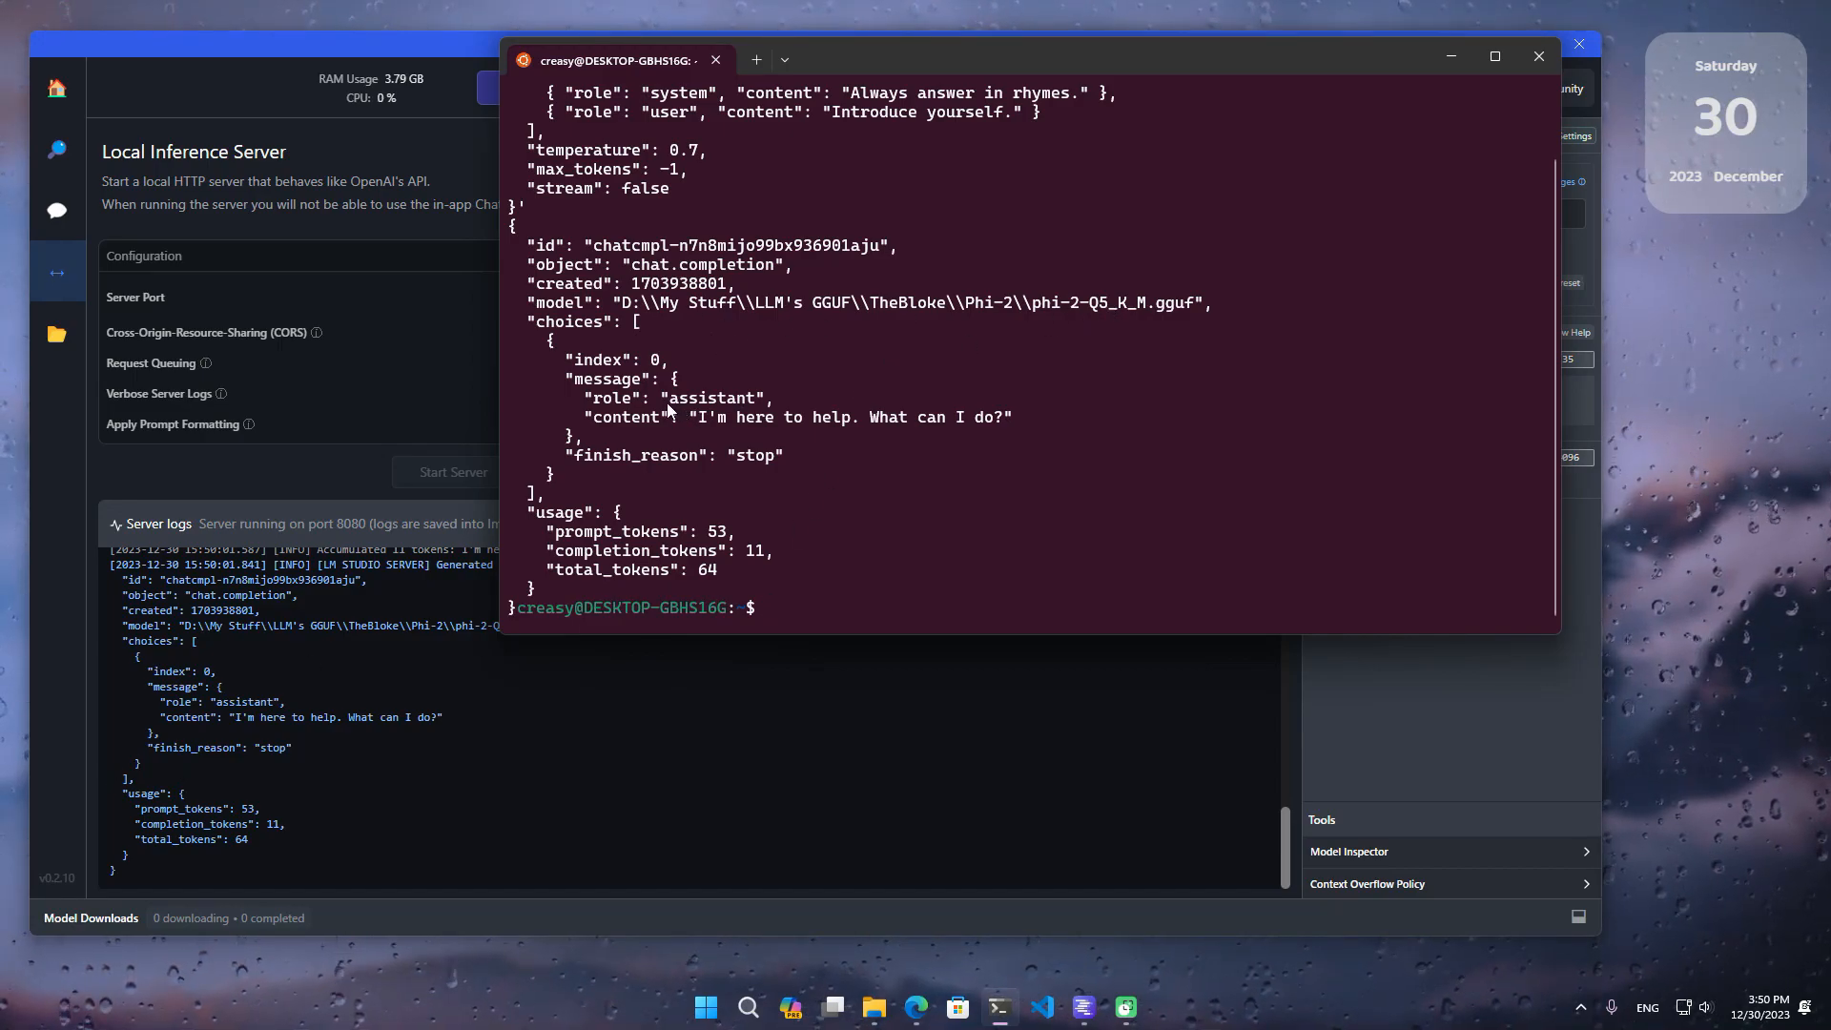
drag(586, 398, 1022, 410)
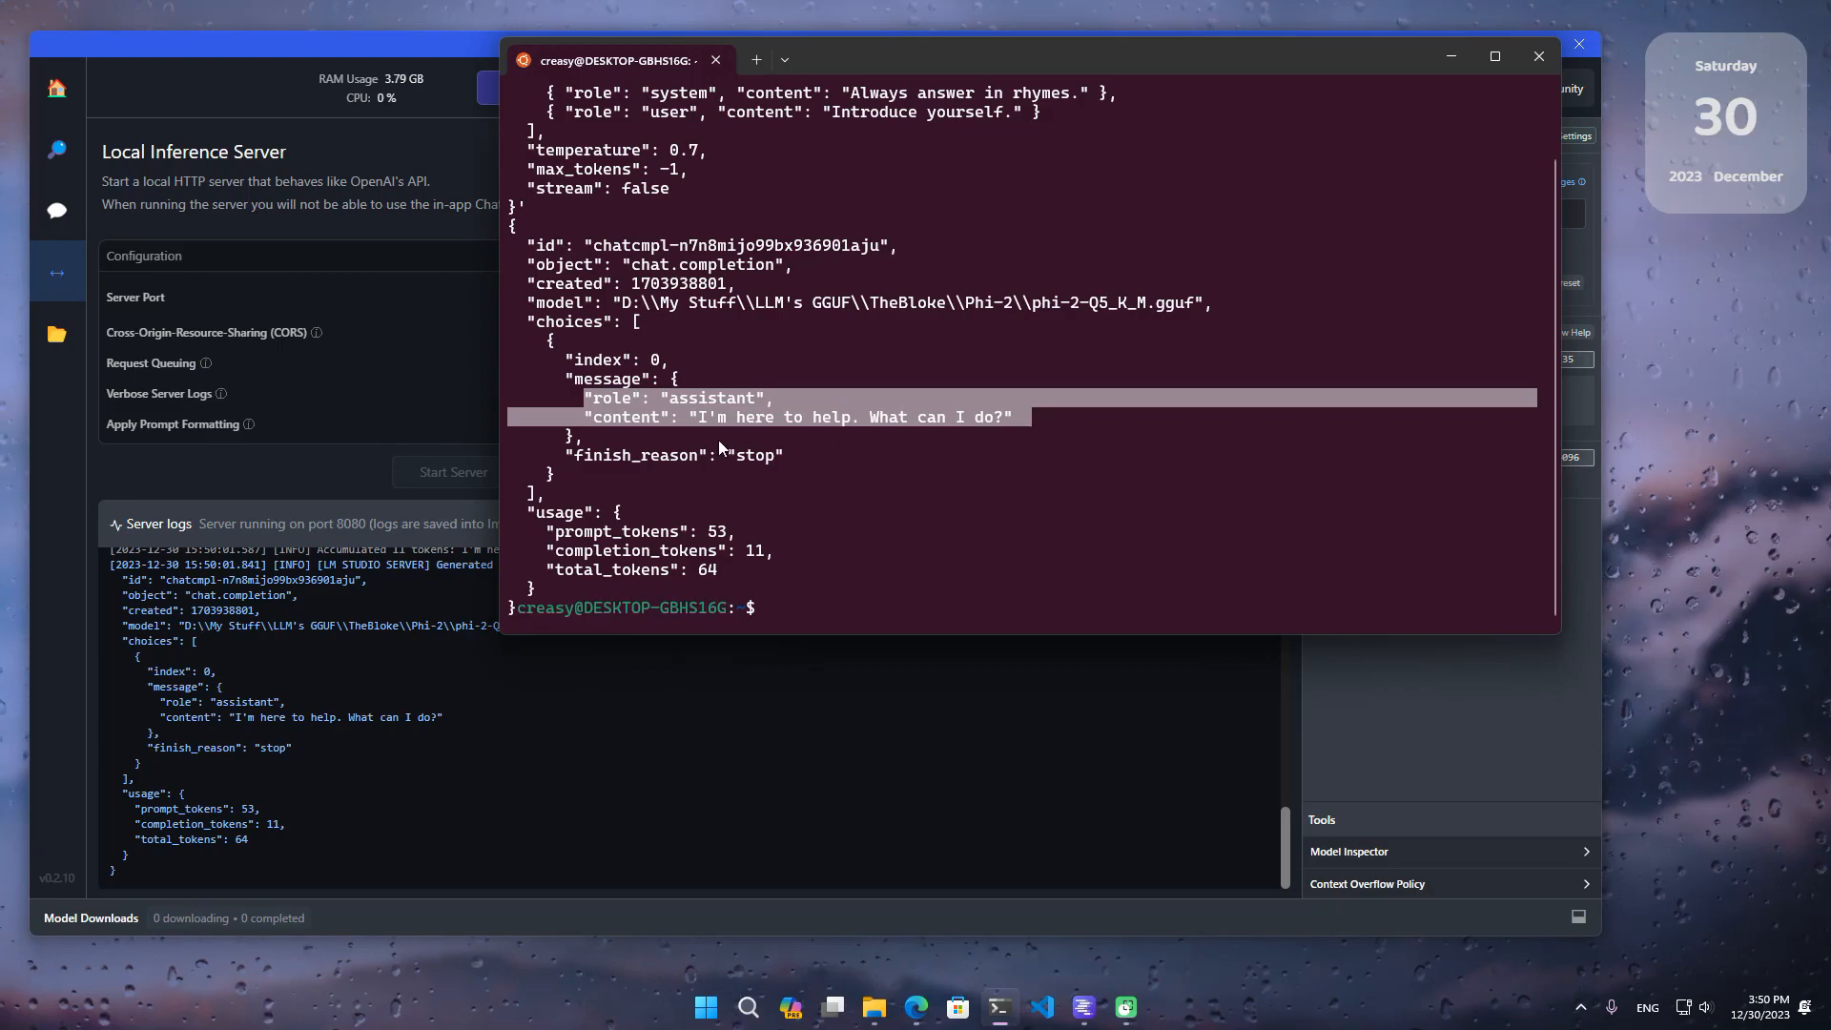